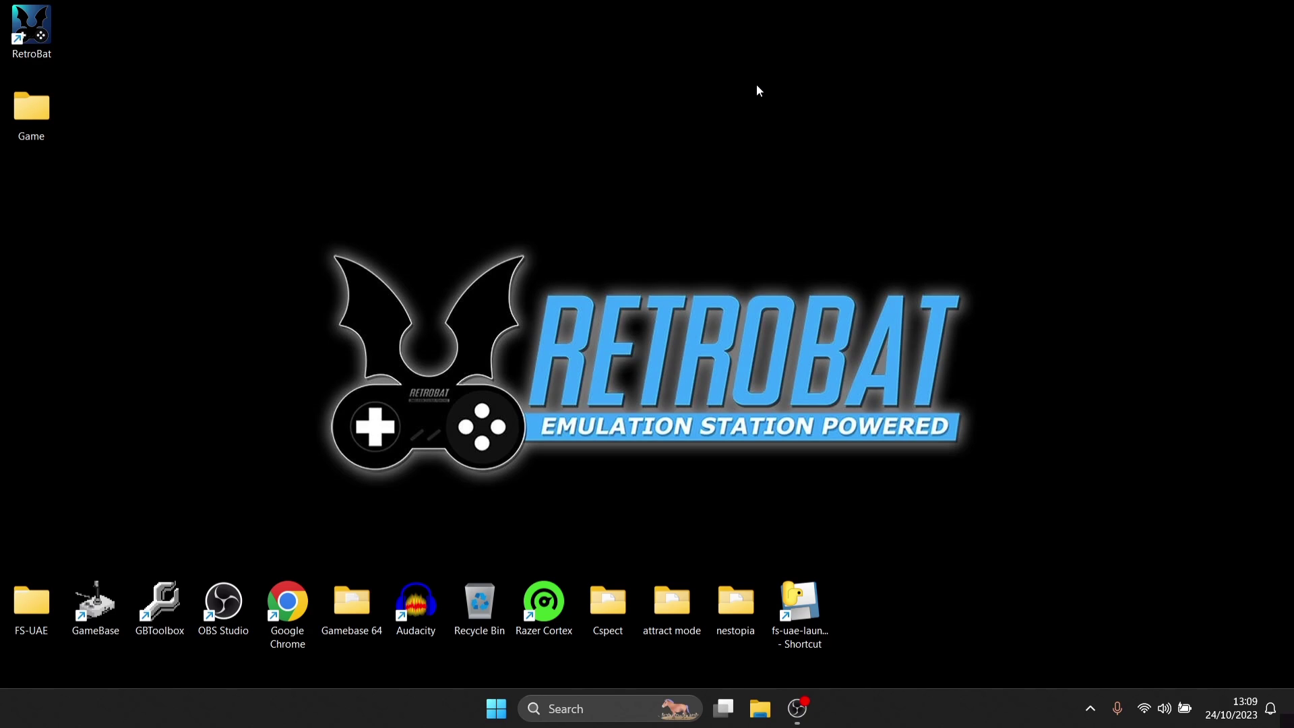
Open the RetroBat shortcut's file location and run BatGui.exe from that folder
{"action": "right_click", "coordinate": [38, 34]}
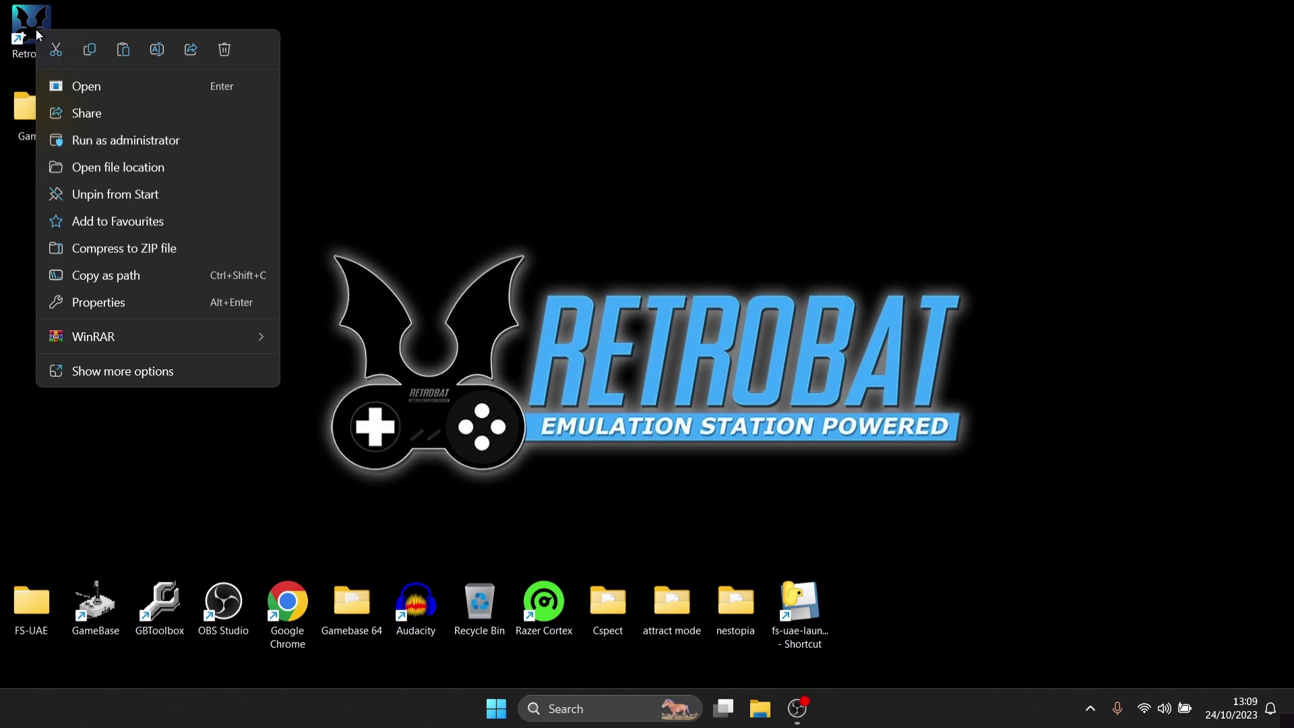
{"action": "left_click", "coordinate": [118, 167]}
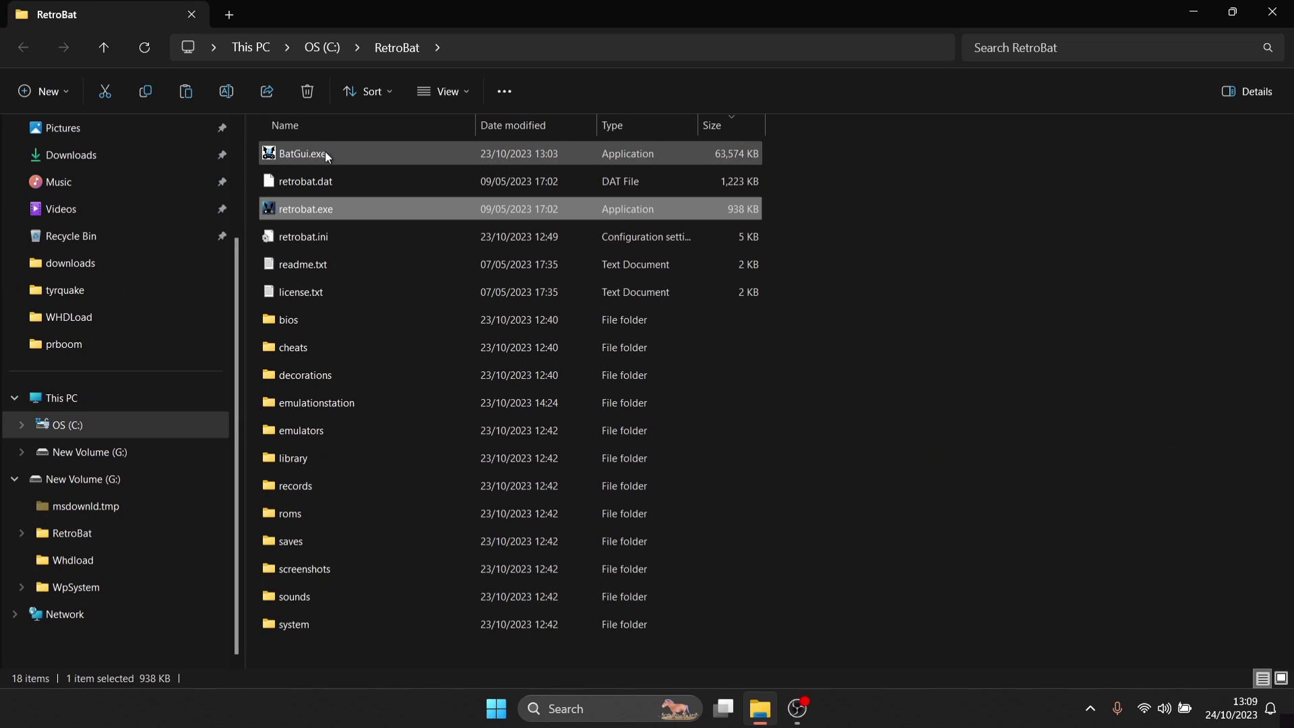
{"action": "double_click", "coordinate": [327, 155]}
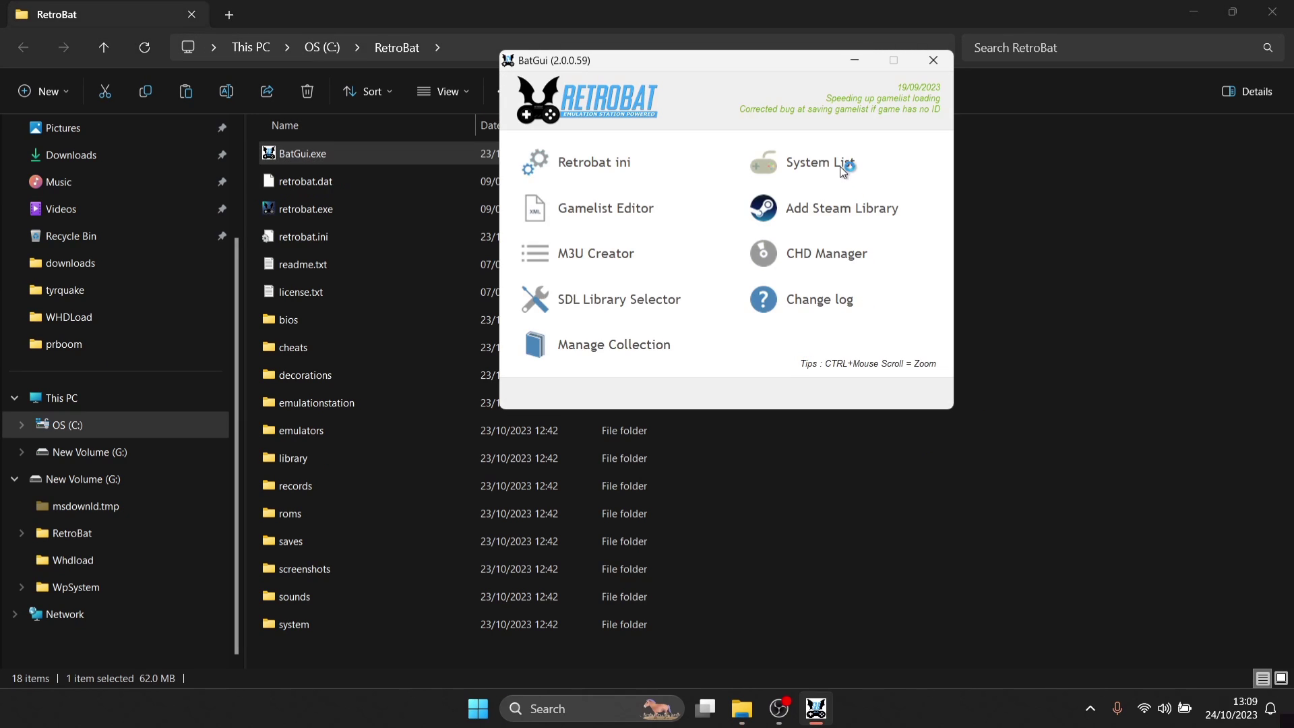
Examine the nes system's extensions and cores in BatGui's System List, then close BatGui
{"action": "left_click", "coordinate": [841, 166]}
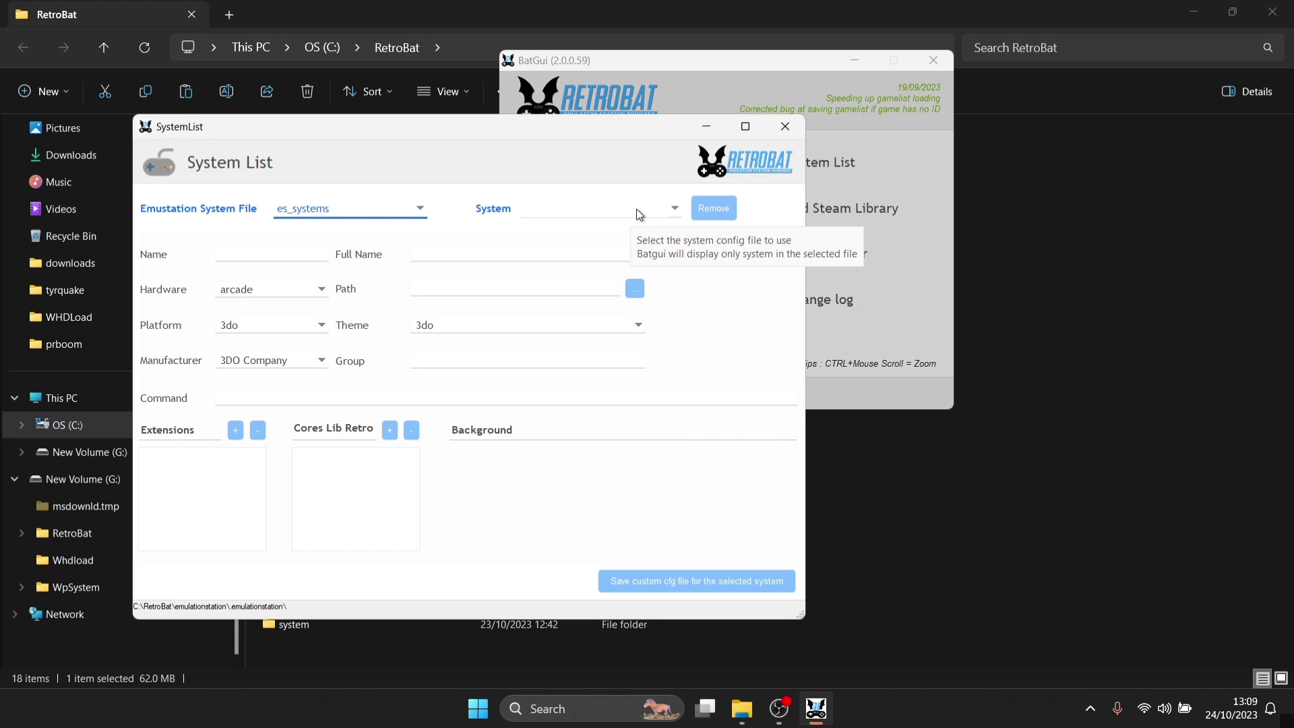
{"action": "left_click", "coordinate": [674, 211]}
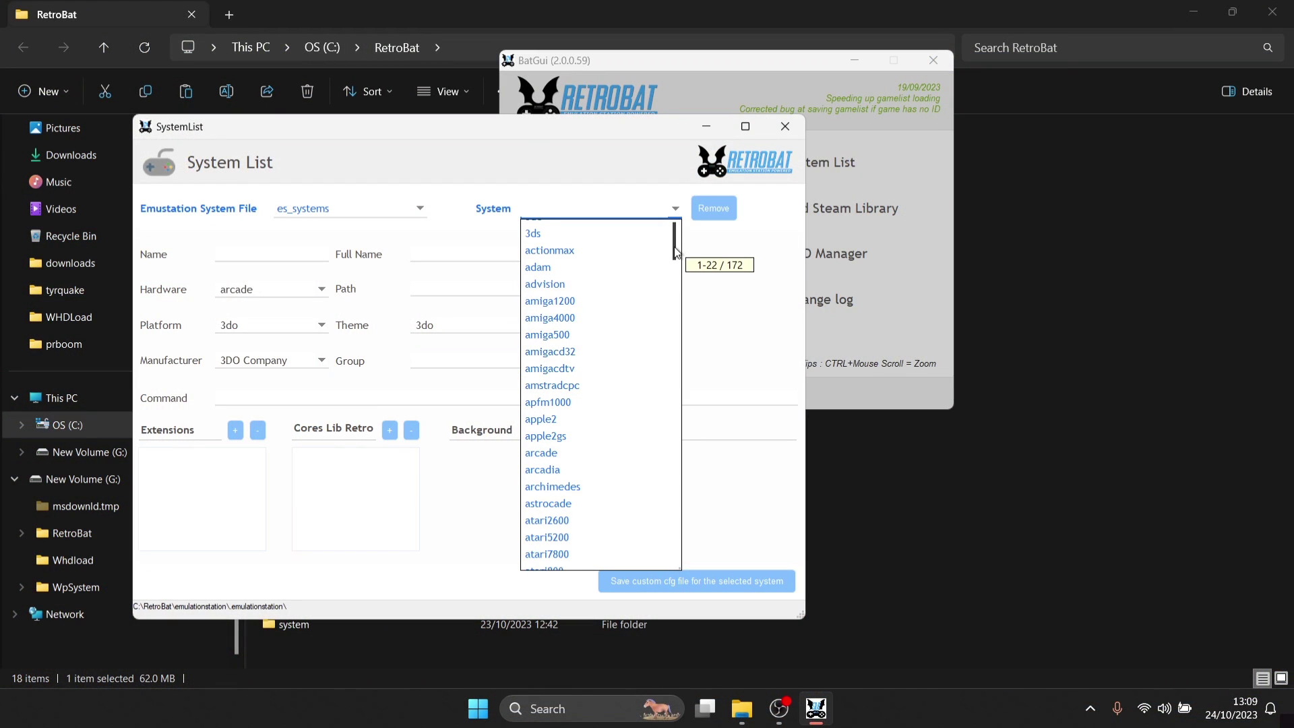
{"action": "left_click_drag", "start_coordinate": [676, 252], "coordinate": [675, 425]}
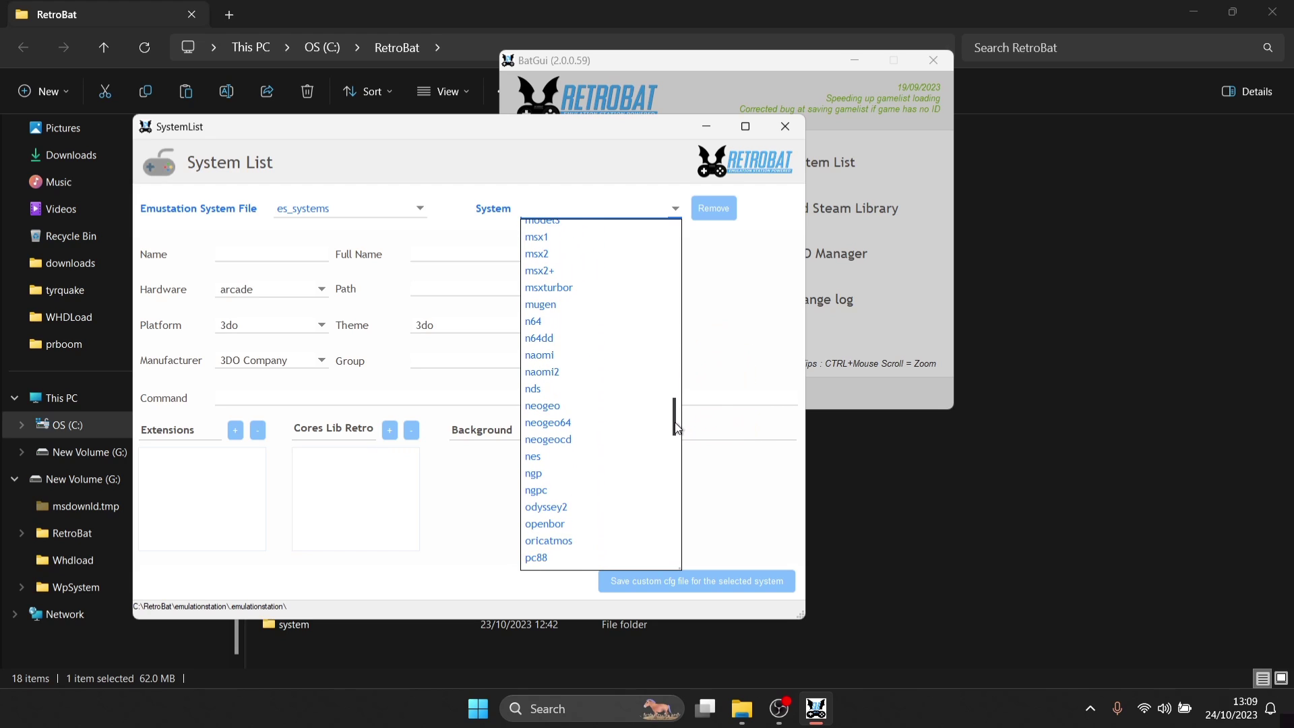
{"action": "left_click", "coordinate": [534, 458]}
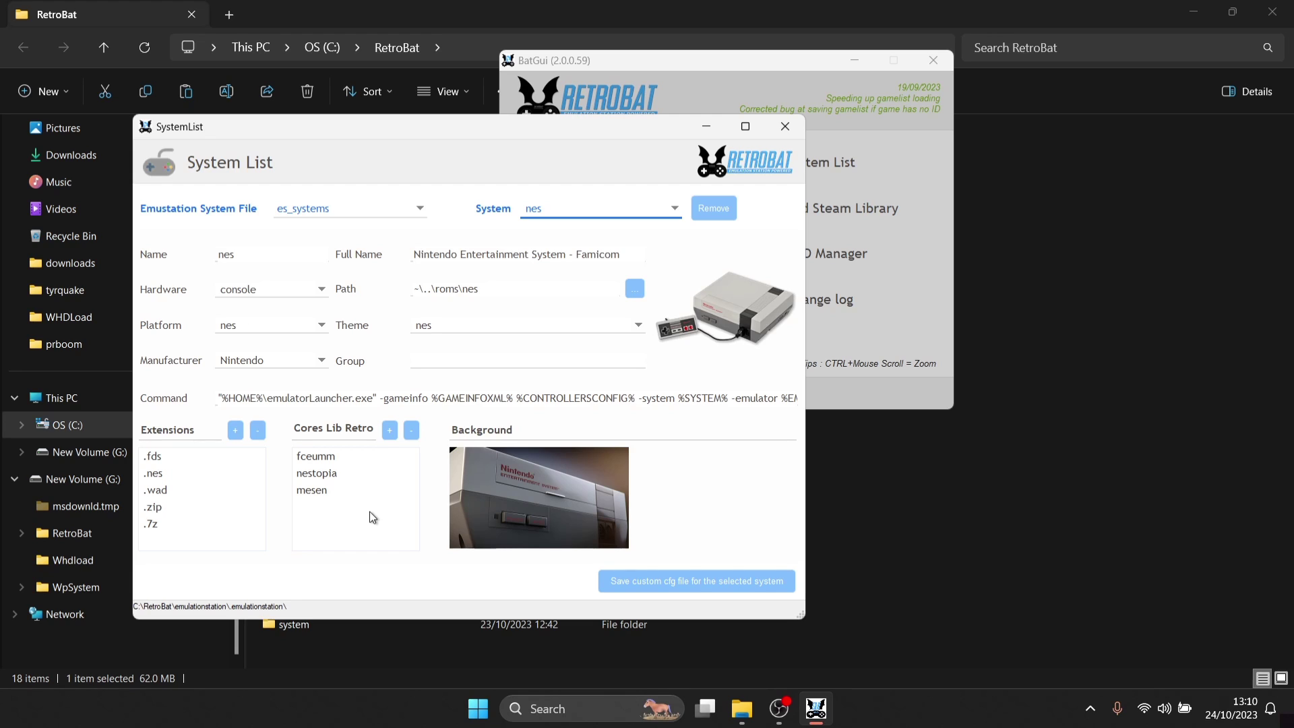
{"action": "left_click", "coordinate": [784, 127]}
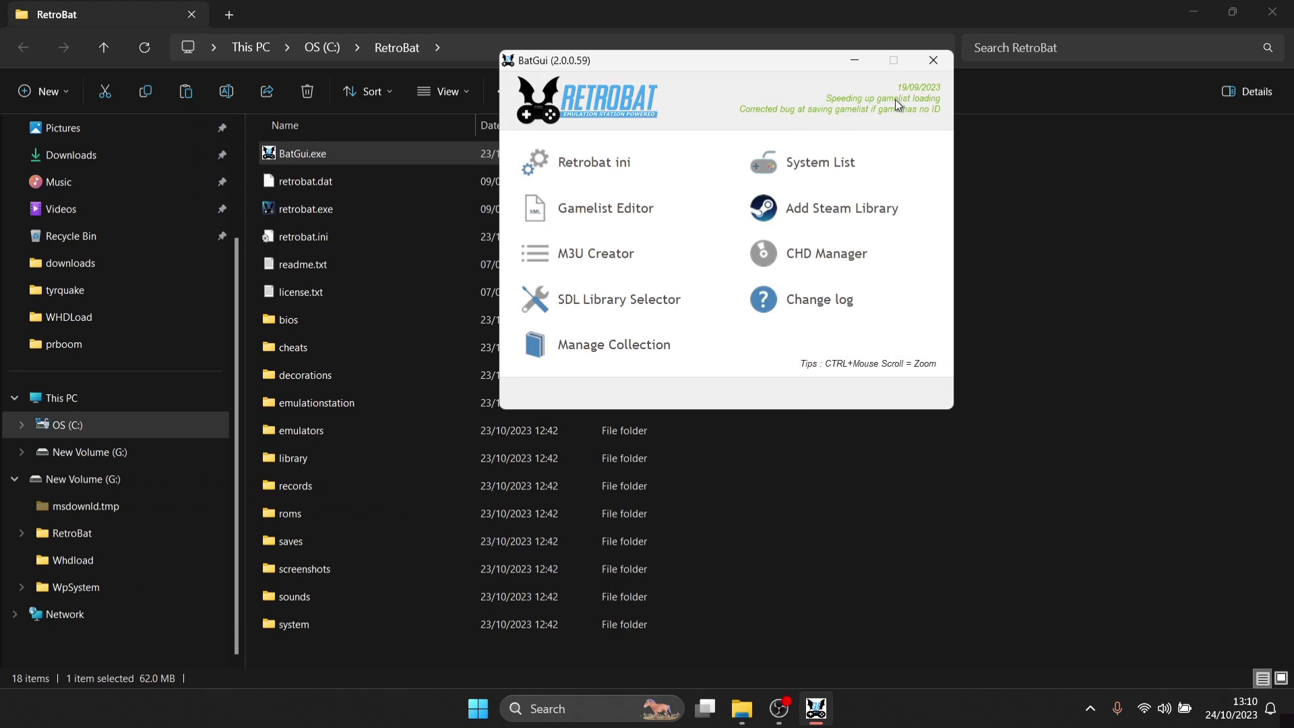
{"action": "left_click", "coordinate": [935, 60]}
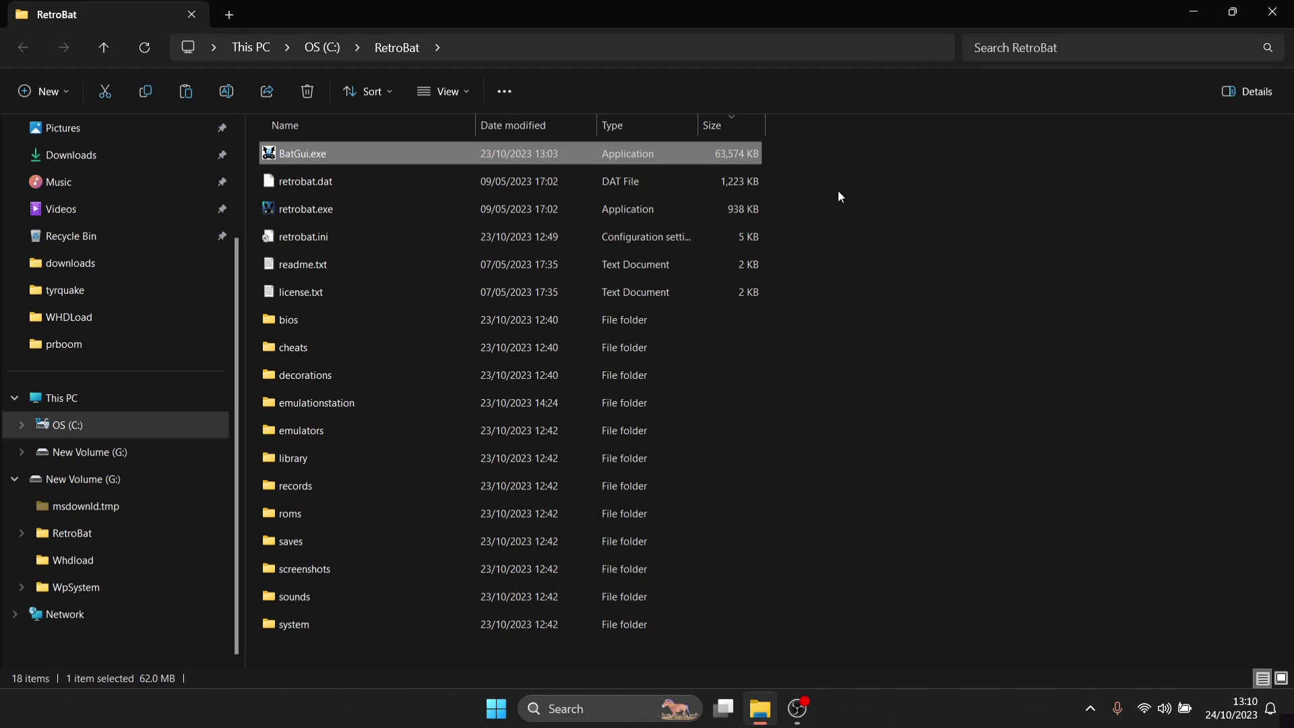
Open the nes folder inside RetroBat's roms folder and restore its window to a smaller size
{"action": "double_click", "coordinate": [293, 515]}
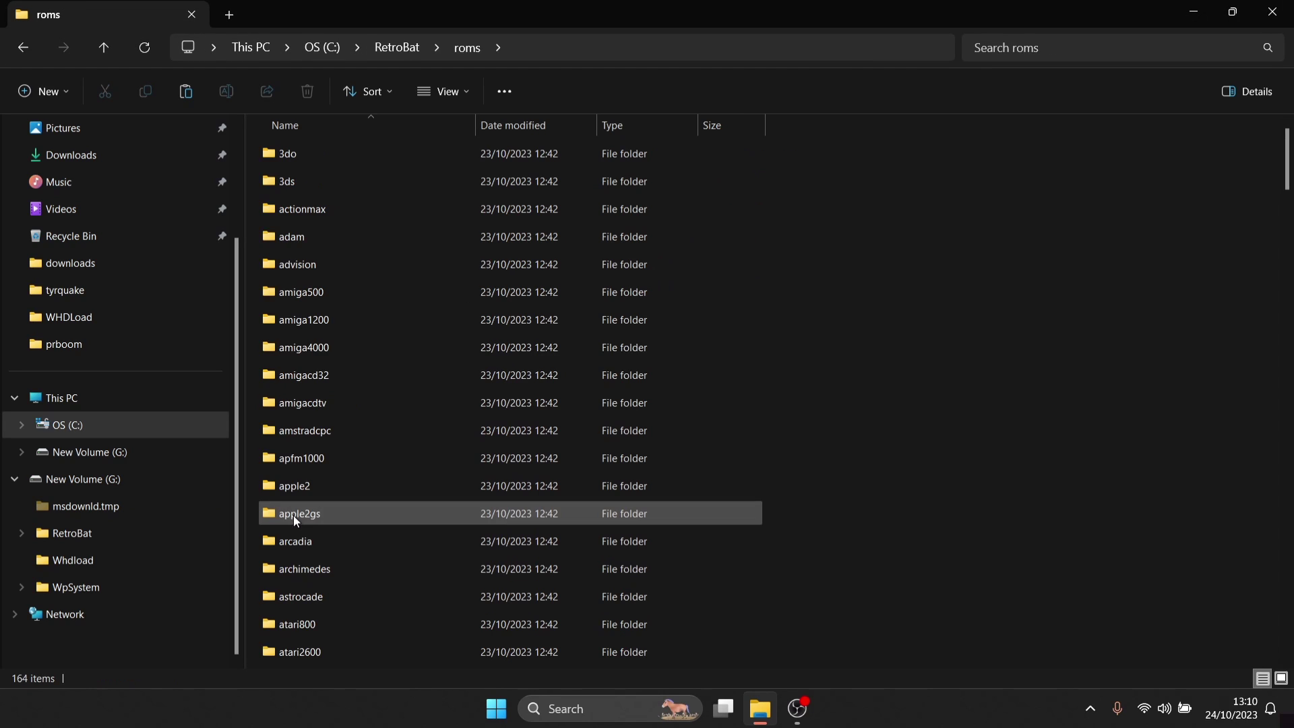
{"action": "left_click_drag", "start_coordinate": [1287, 159], "coordinate": [1290, 407]}
{"action": "double_click", "coordinate": [355, 623]}
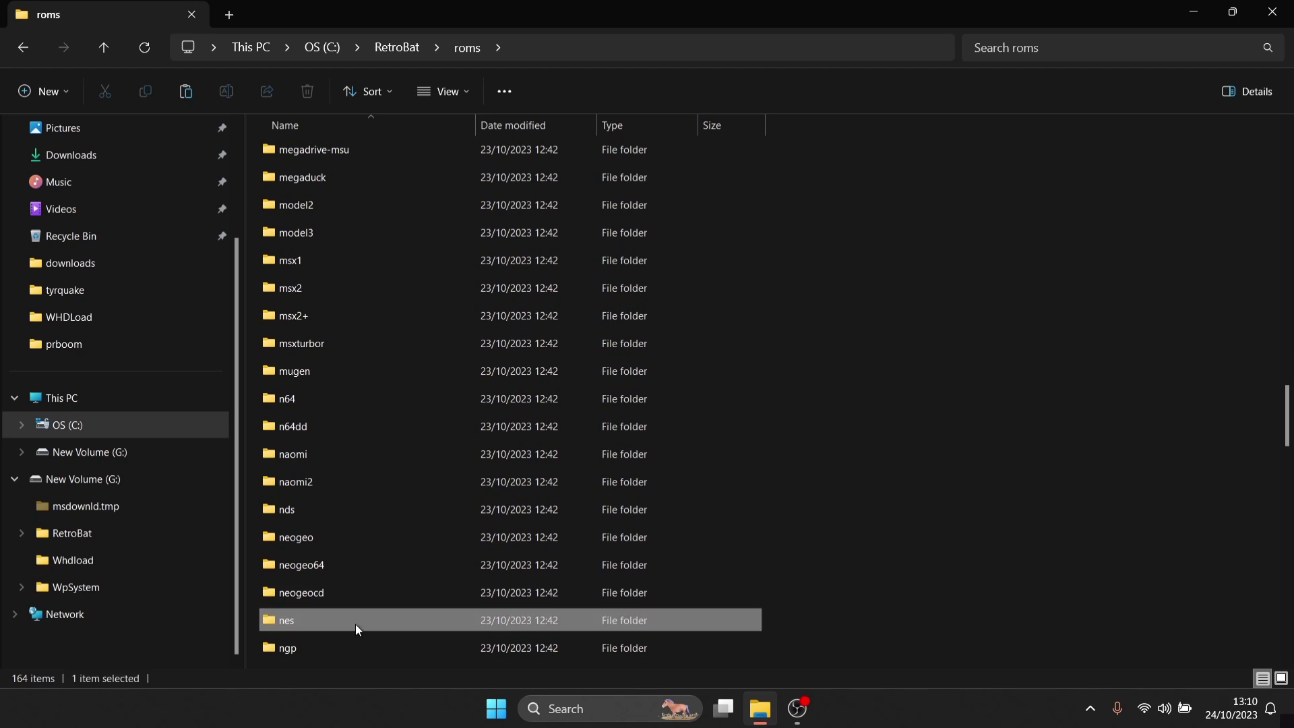
{"action": "double_click", "coordinate": [635, 8]}
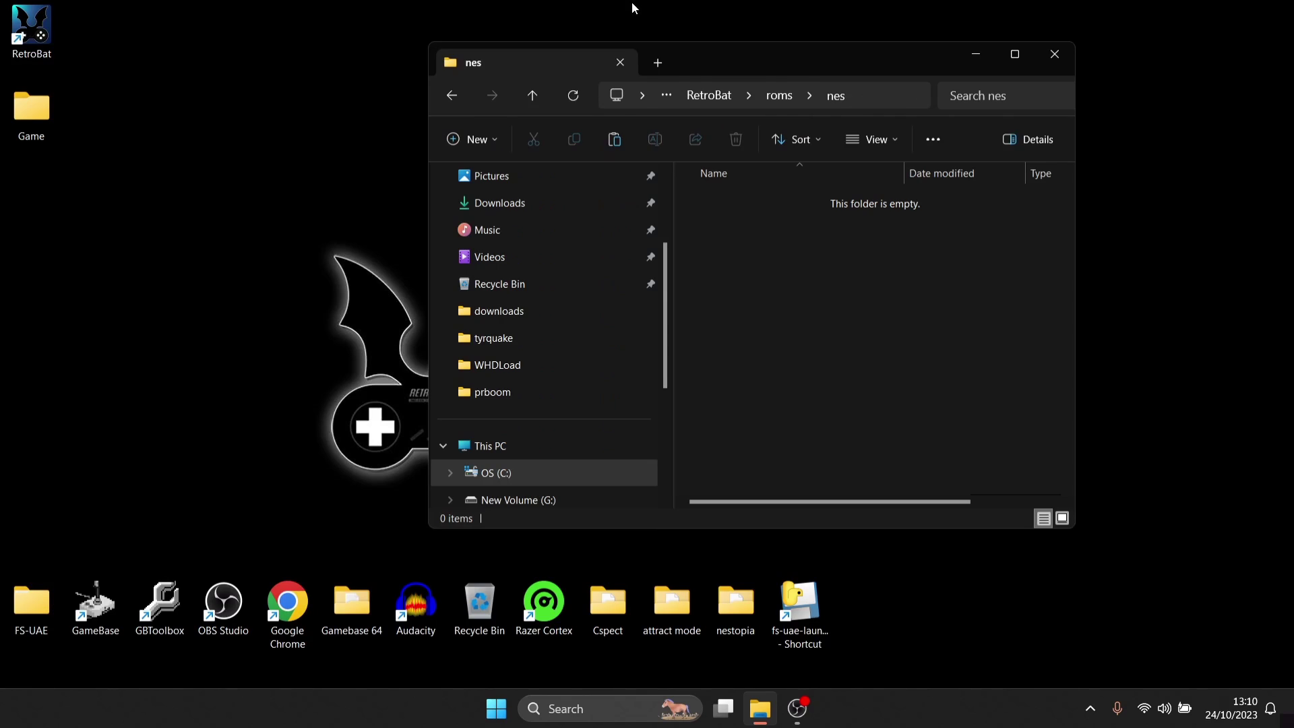
Move Double Dragon II - The Revenge.zip from the desktop's Game folder into the nes roms folder
{"action": "double_click", "coordinate": [41, 94]}
{"action": "double_click", "coordinate": [508, 6]}
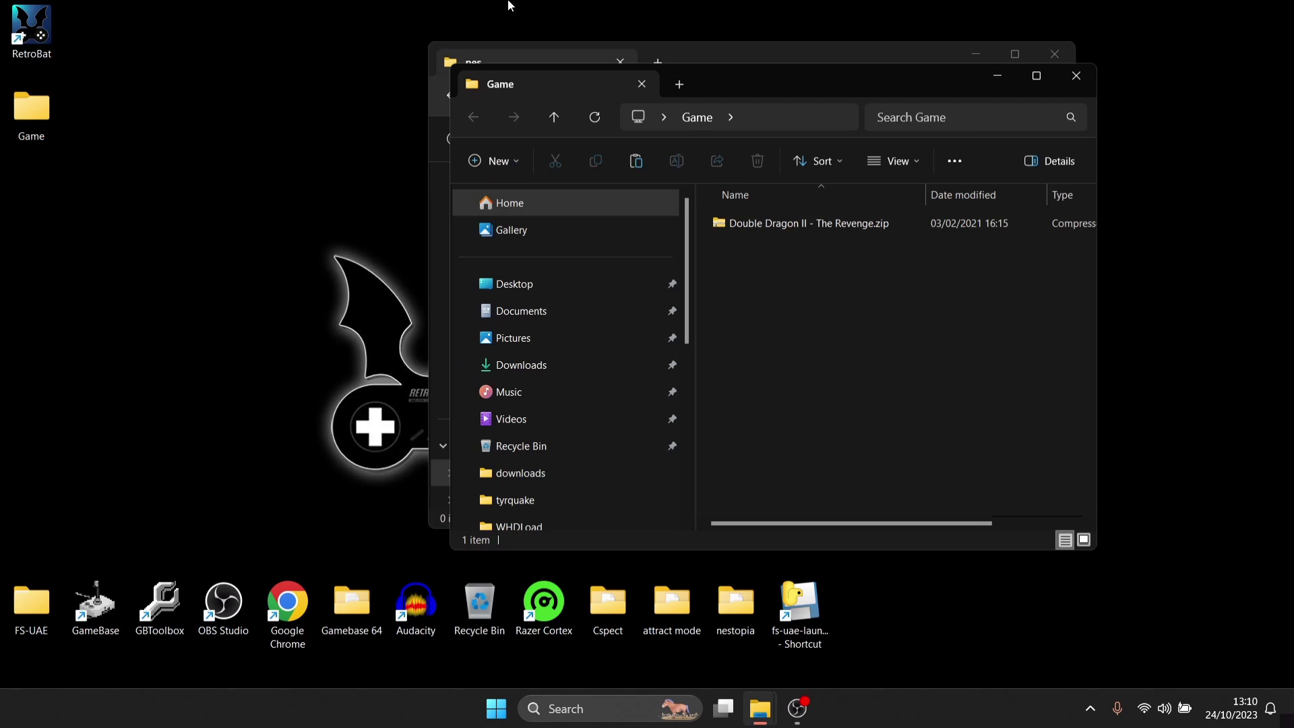
{"action": "left_click_drag", "start_coordinate": [750, 86], "coordinate": [128, 185]}
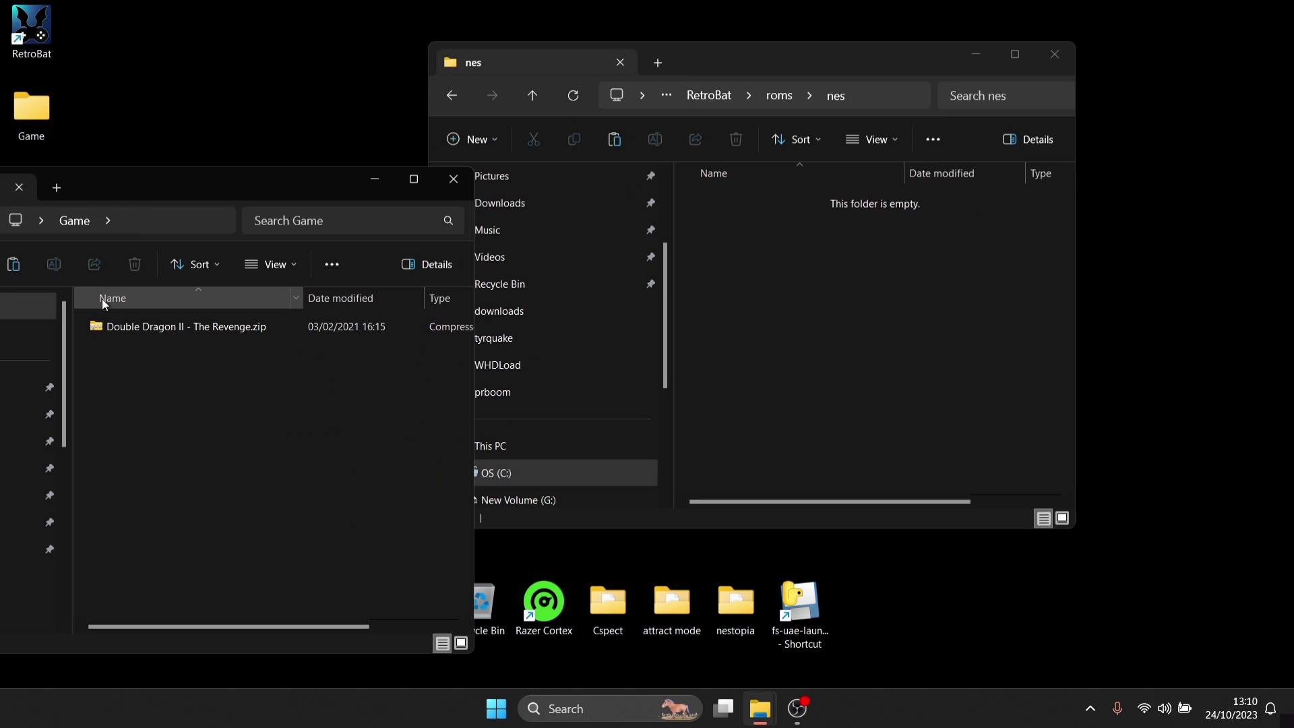
{"action": "left_click", "coordinate": [123, 332]}
{"action": "left_click_drag", "start_coordinate": [123, 333], "coordinate": [827, 298]}
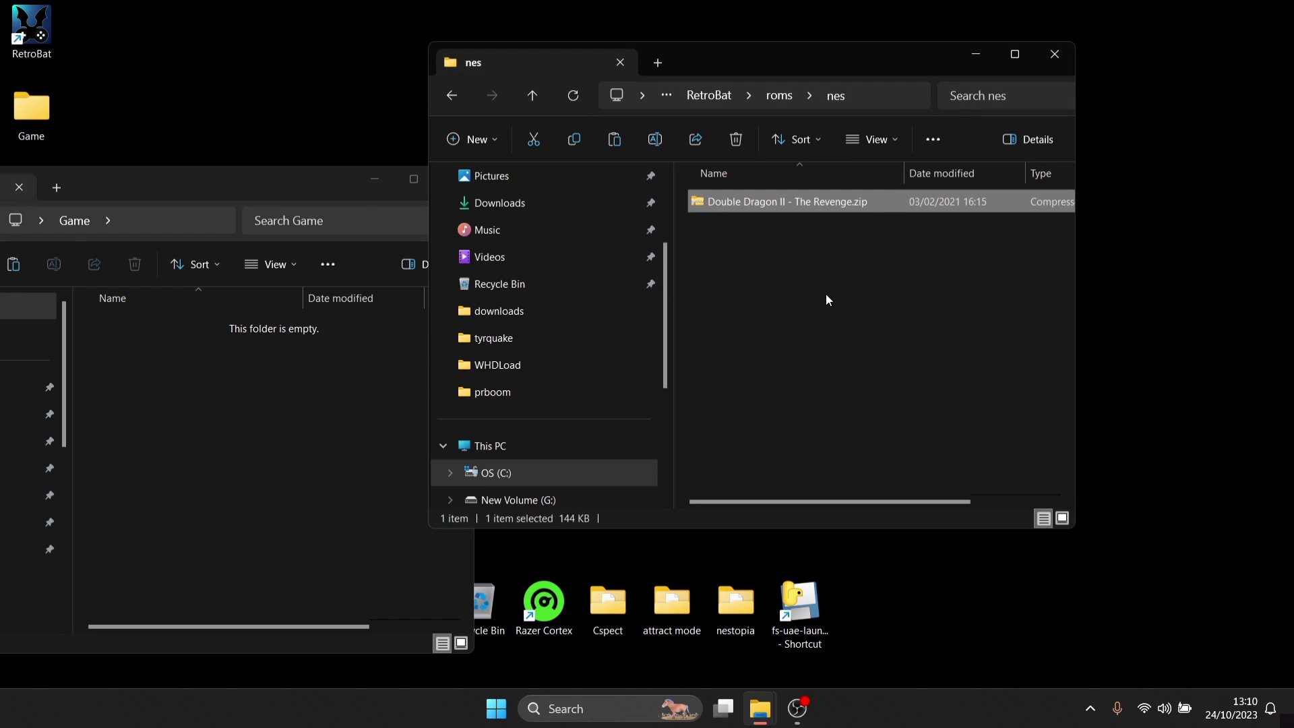
Close both folder windows and delete the Game folder from the desktop
{"action": "left_click", "coordinate": [319, 196]}
{"action": "left_click", "coordinate": [452, 177]}
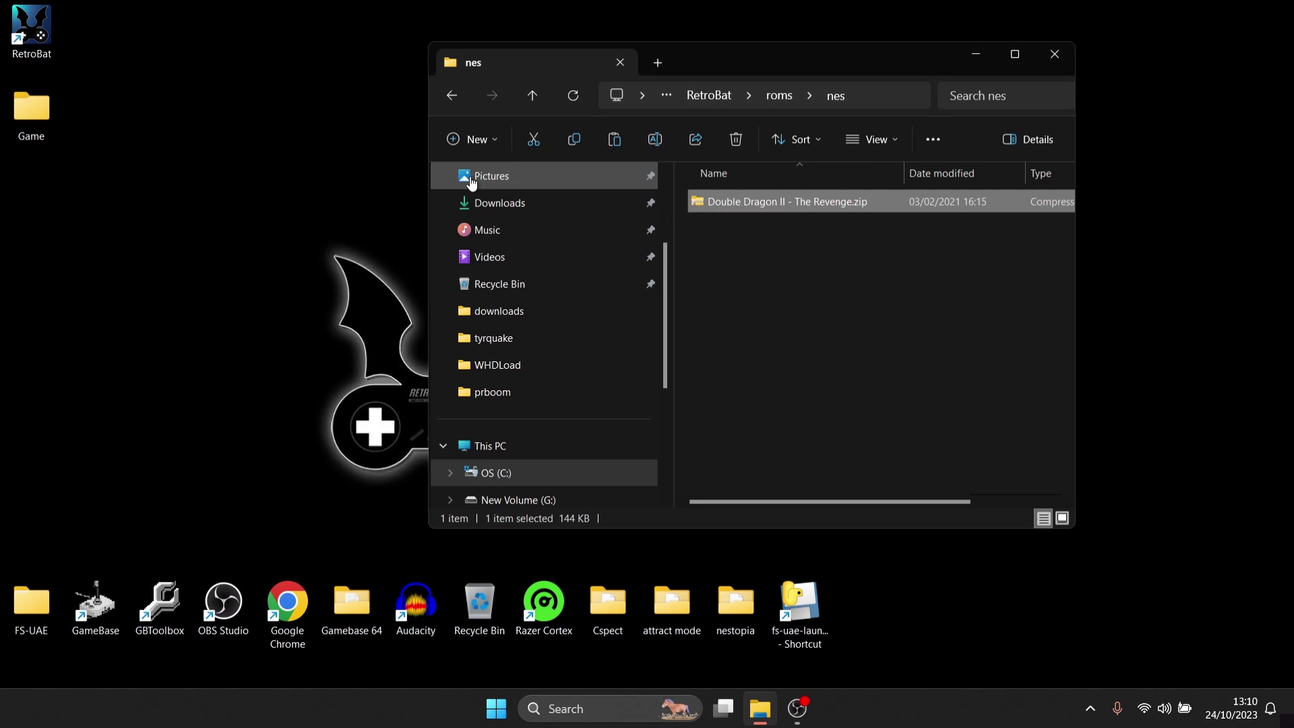
{"action": "left_click", "coordinate": [1052, 58]}
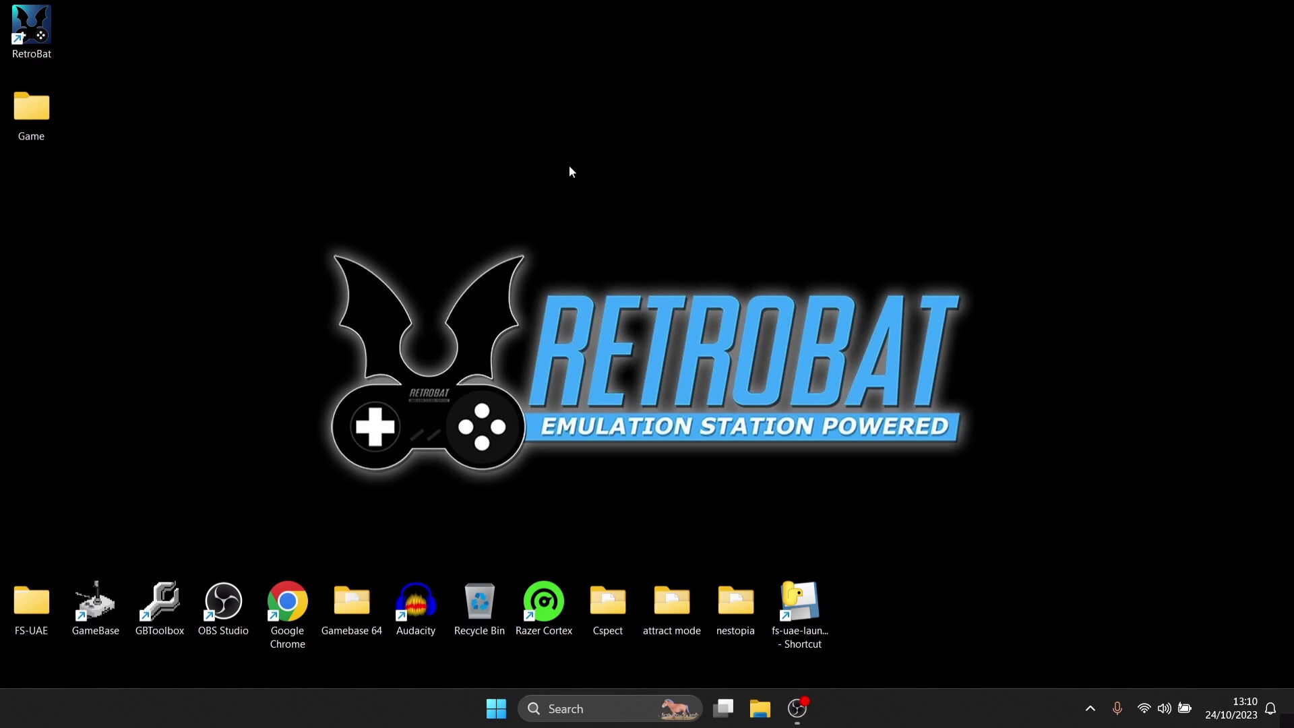
{"action": "right_click", "coordinate": [25, 118]}
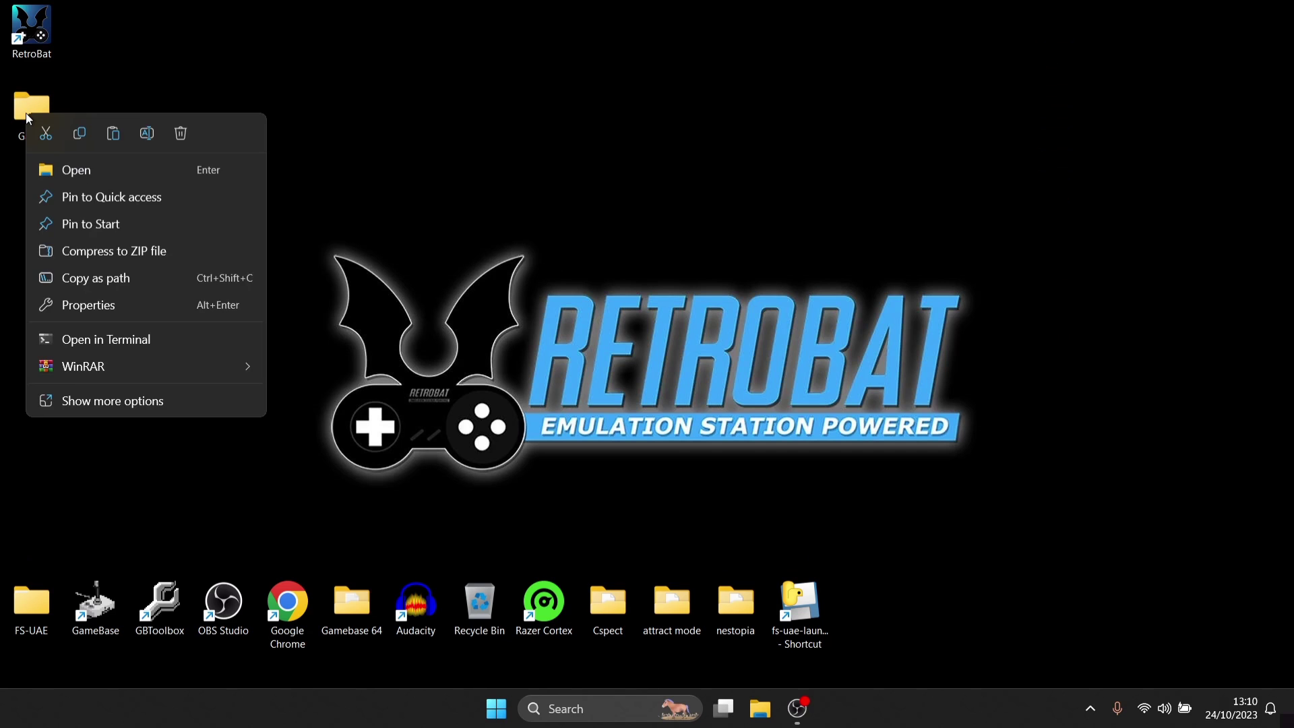
{"action": "left_click", "coordinate": [182, 139]}
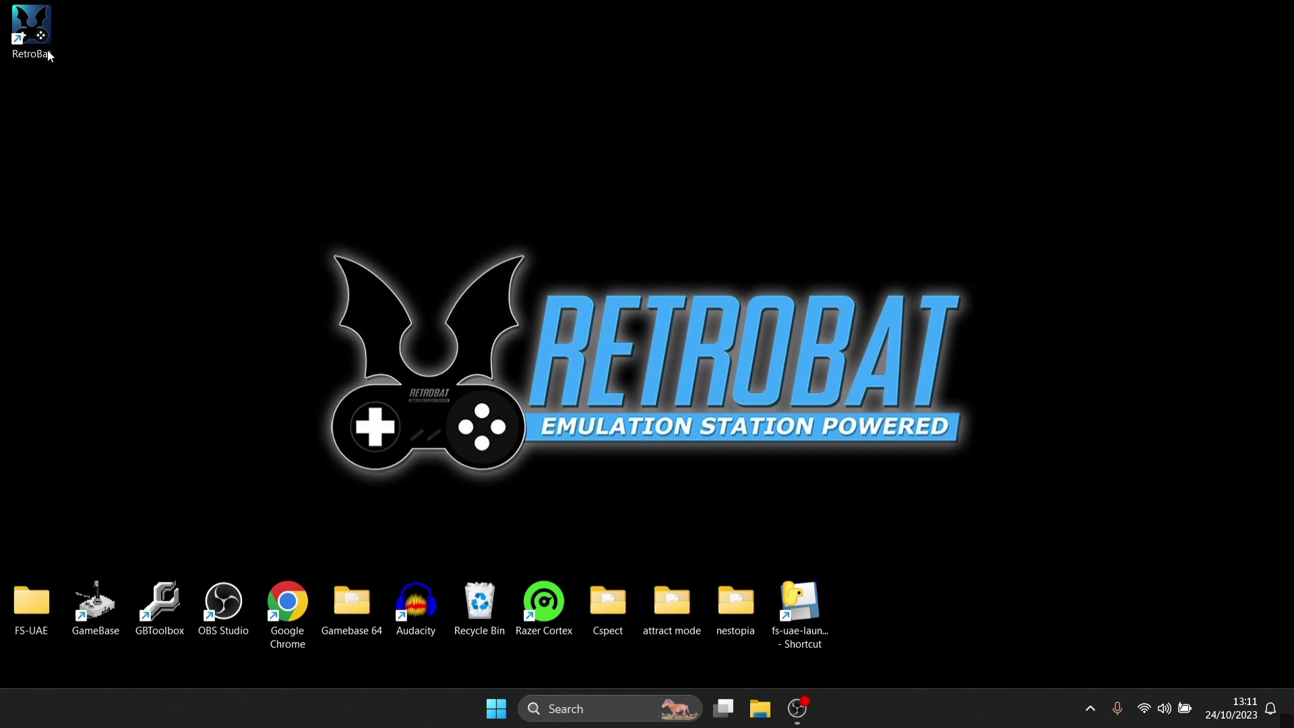
Launch RetroBat and open the Nintendo Entertainment System game list
{"action": "double_click", "coordinate": [28, 23]}
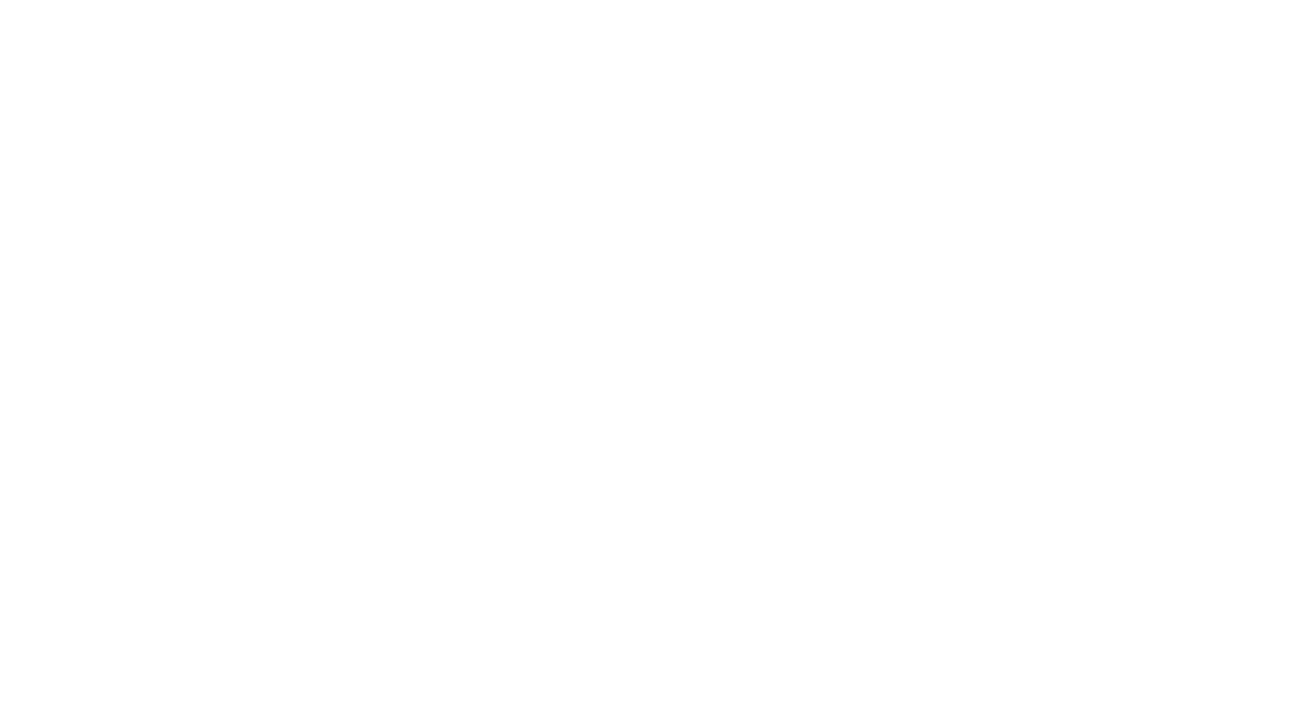
{"action": "key", "text": "Left"}
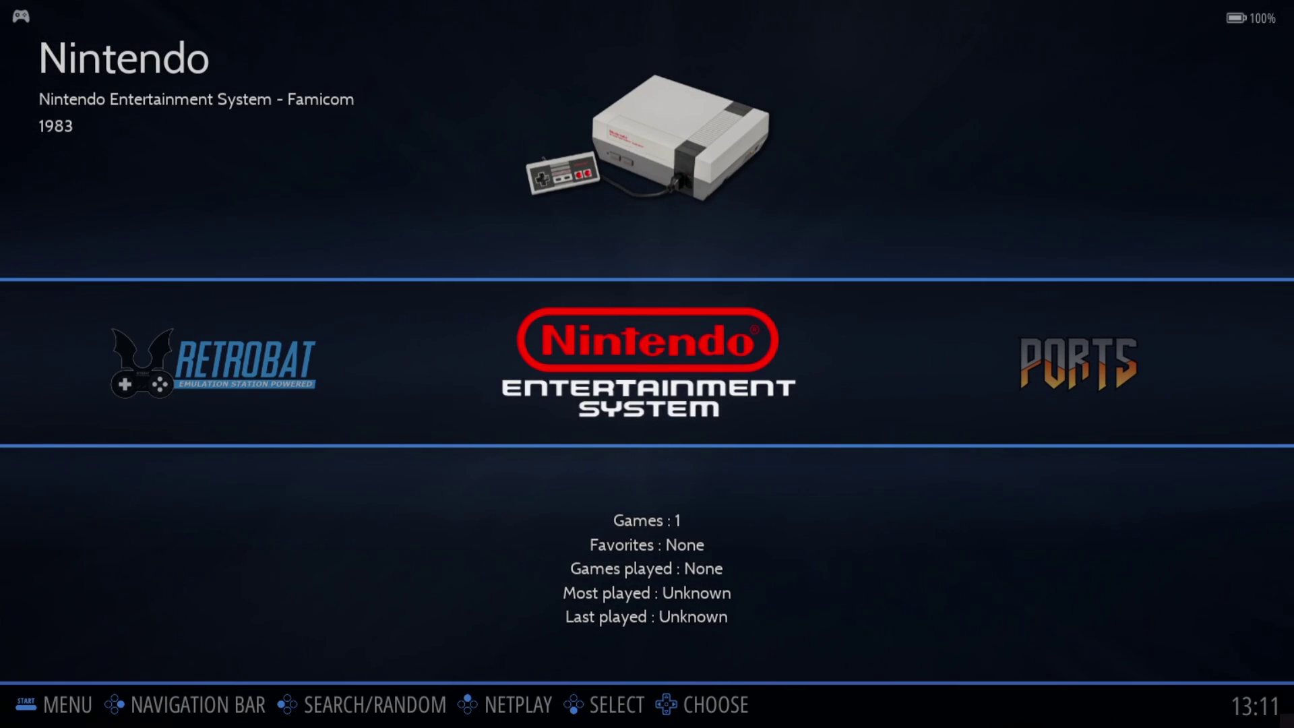
{"action": "key", "text": "Return"}
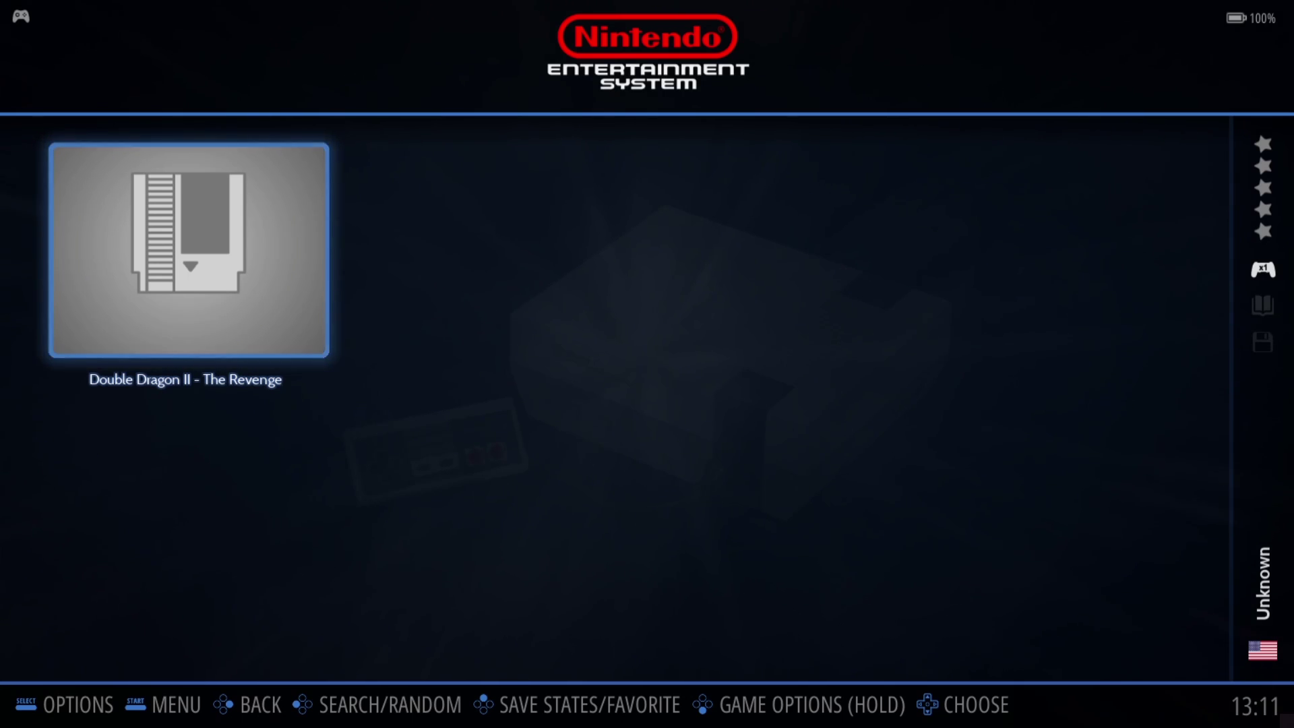
Run the scraper from SCREENSCRAPER for games missing any media, with the one selected system included
{"action": "key", "text": "space"}
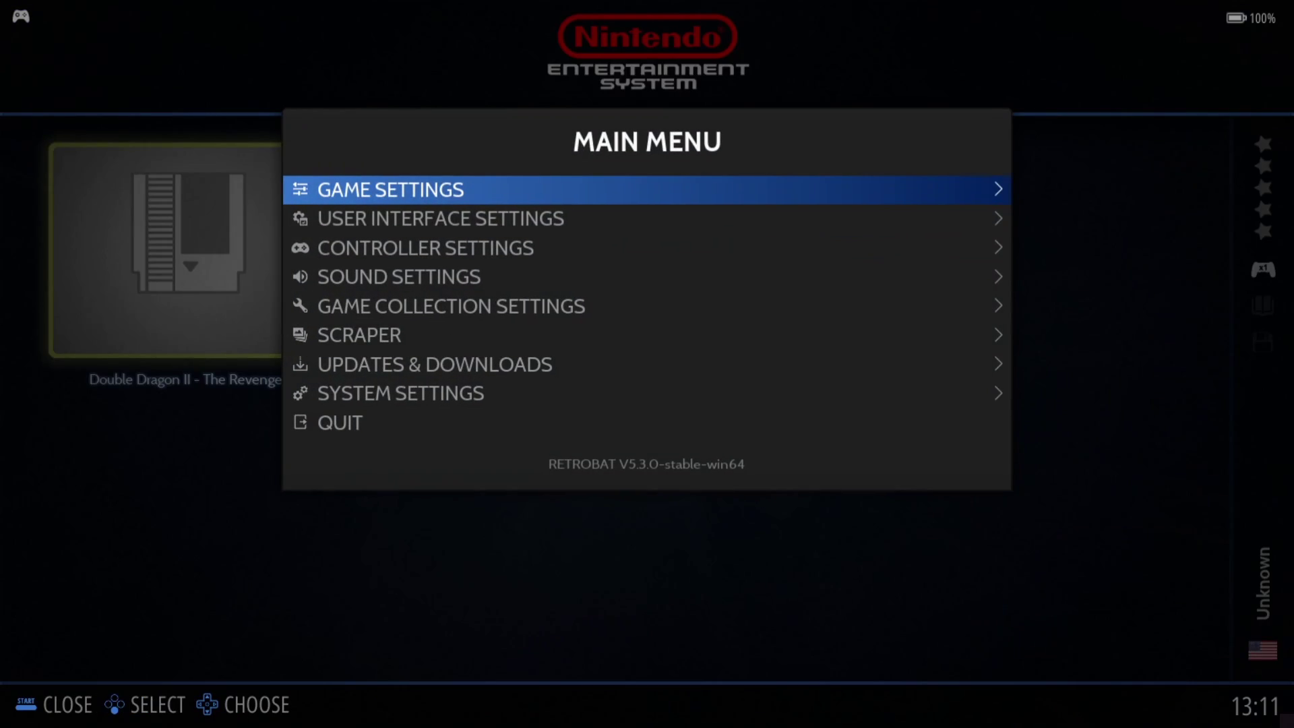
{"action": "key", "text": "Down"}
{"action": "key", "text": "Down"}
{"action": "key", "text": "Down"}
{"action": "key", "text": "Down"}
{"action": "key", "text": "Down"}
{"action": "key", "text": "Return"}
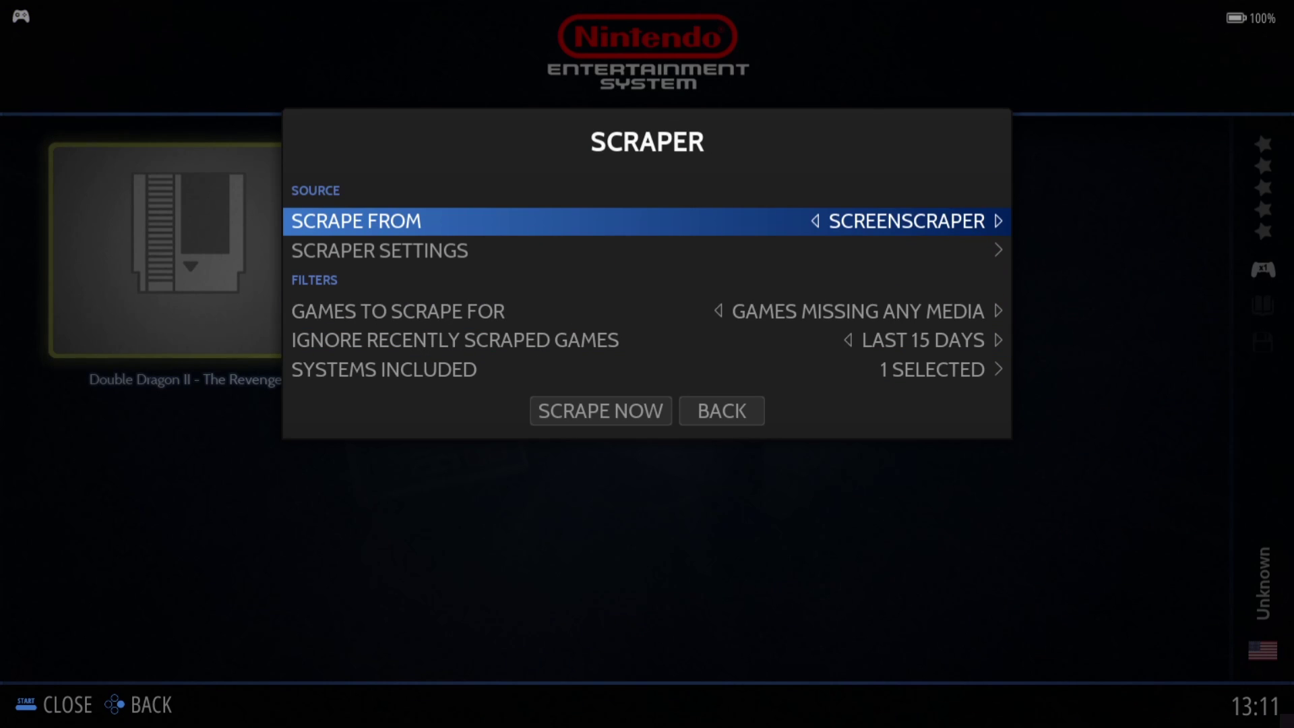
{"action": "key", "text": "Down"}
{"action": "key", "text": "Down"}
{"action": "key", "text": "Down"}
{"action": "key", "text": "Down"}
{"action": "key", "text": "Down"}
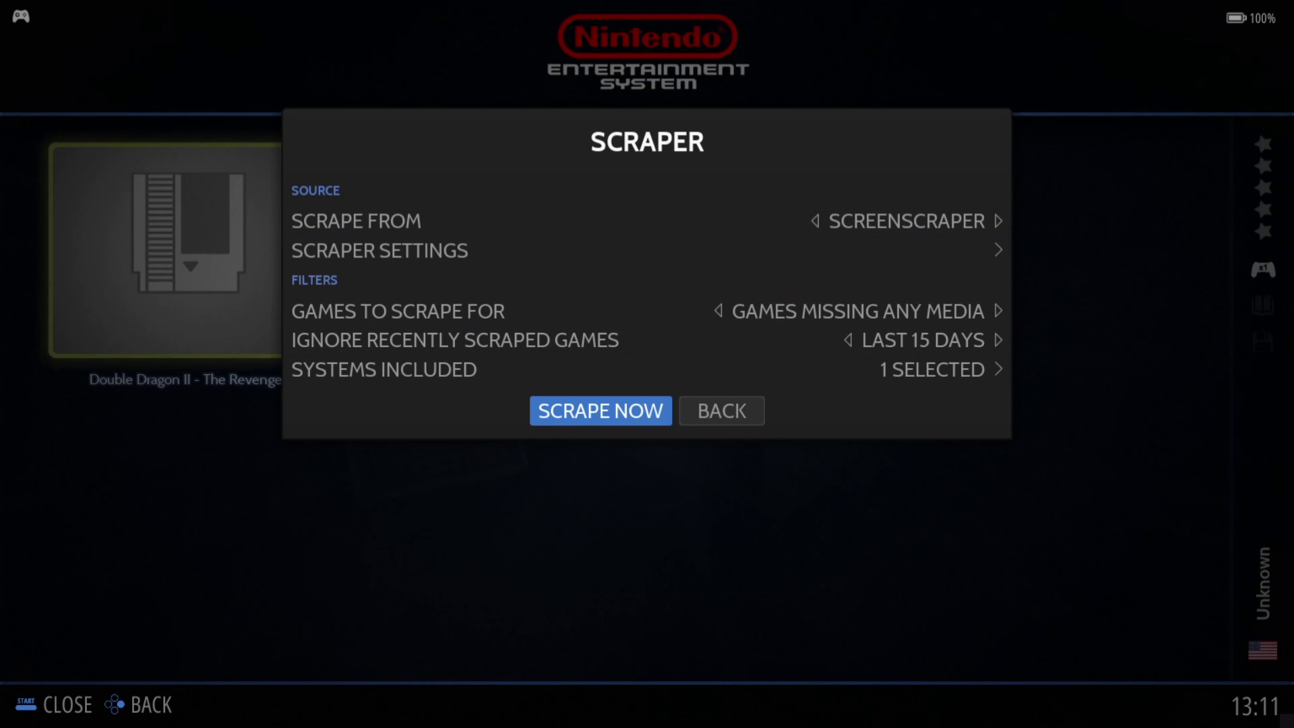
{"action": "key", "text": "Return"}
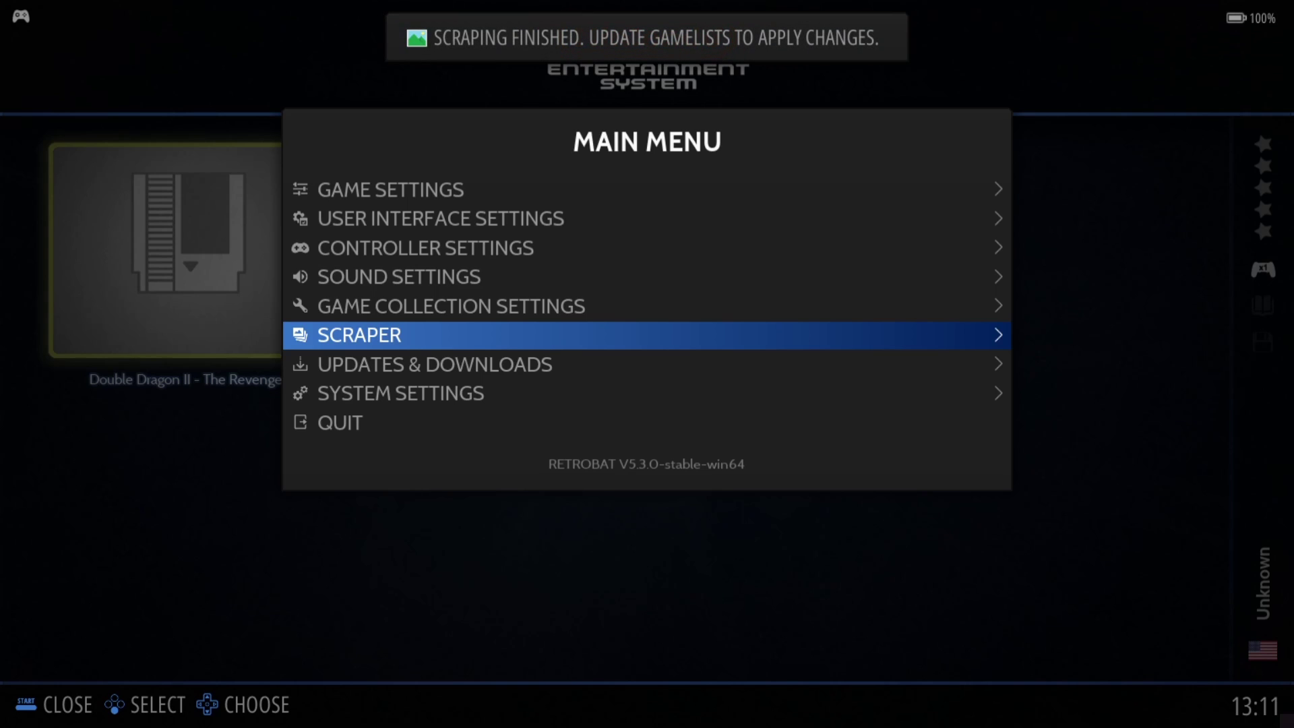
Update the gamelists through the game settings to apply the scraped media, confirming the update
{"action": "key", "text": "Up"}
{"action": "key", "text": "Up"}
{"action": "key", "text": "Up"}
{"action": "key", "text": "Up"}
{"action": "key", "text": "Up"}
{"action": "key", "text": "Return"}
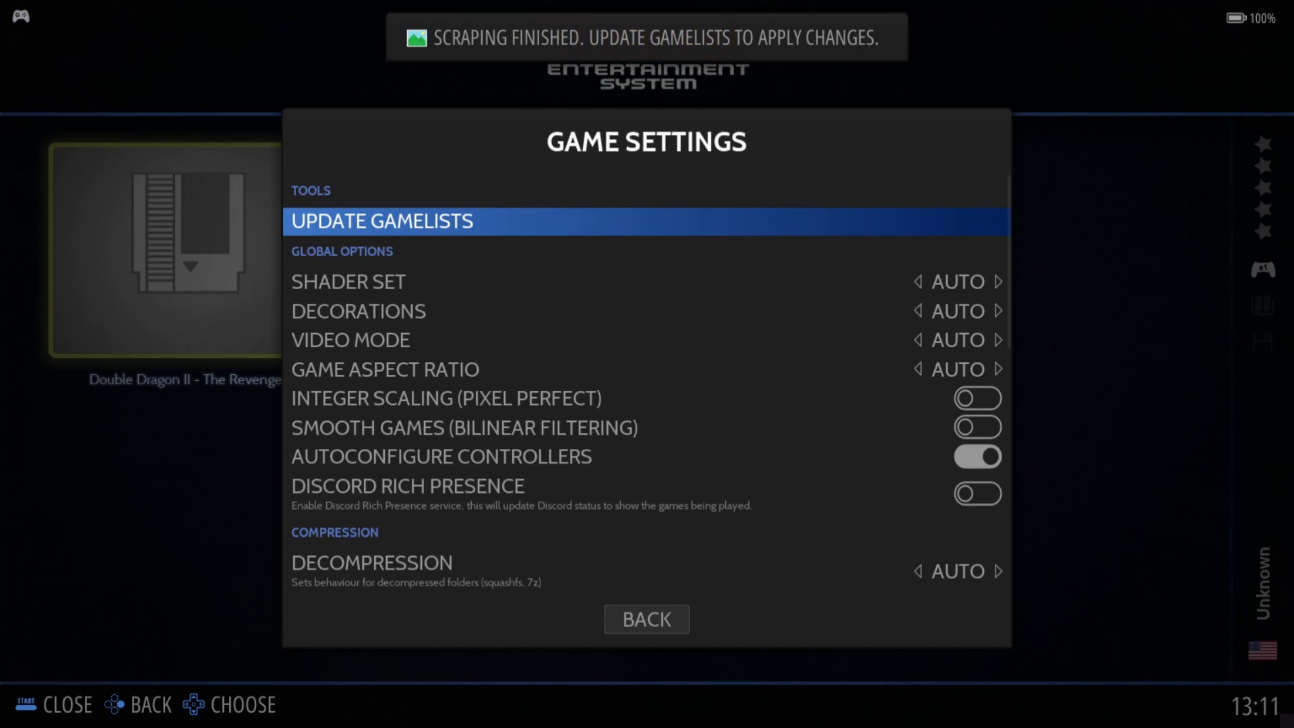
{"action": "key", "text": "Return"}
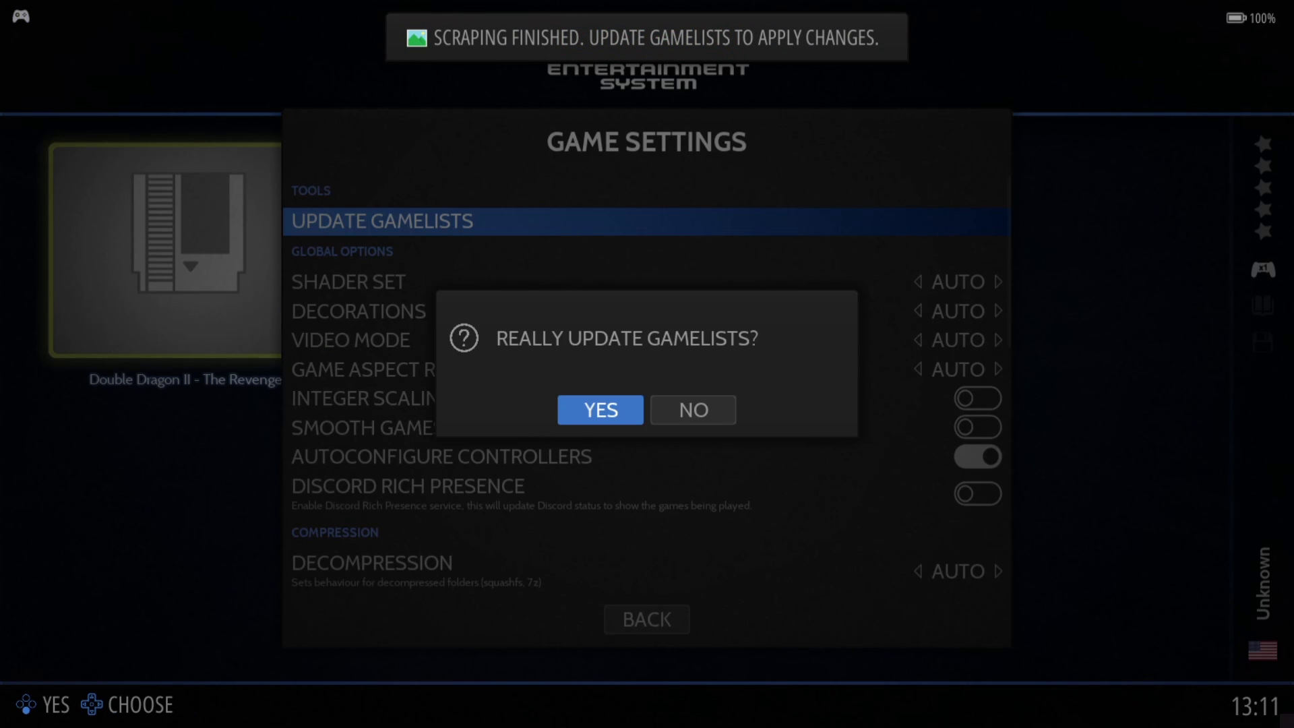
{"action": "key", "text": "Return"}
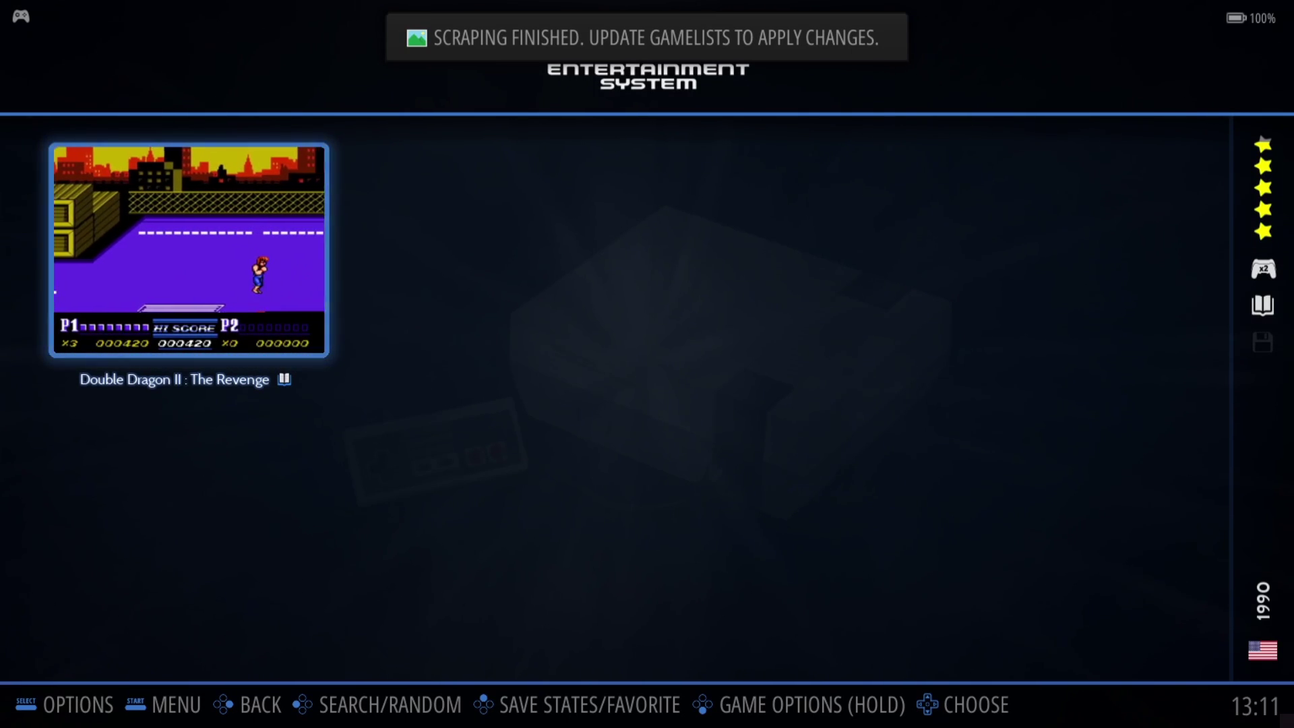
{"action": "key", "text": "Escape"}
{"action": "key", "text": "Return"}
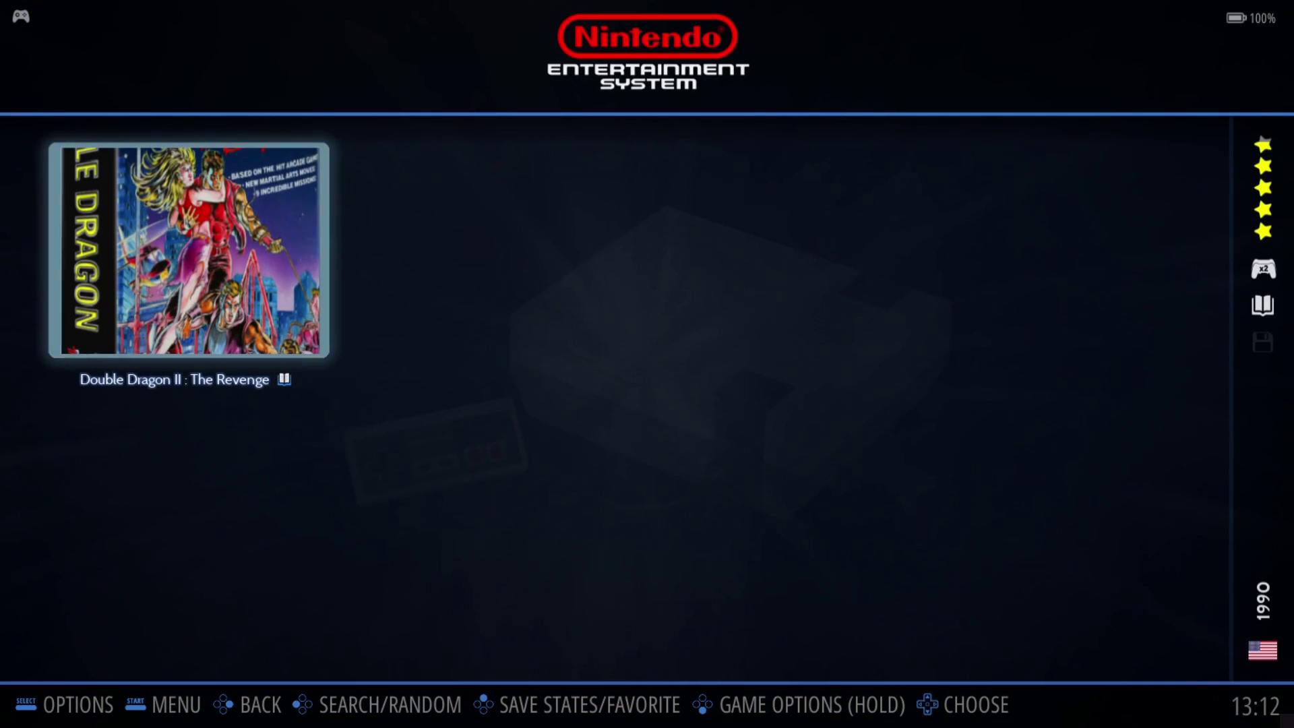
Open the emulator choices in the advanced system options of the Nintendo Entertainment System
{"action": "key", "text": "BackSpace"}
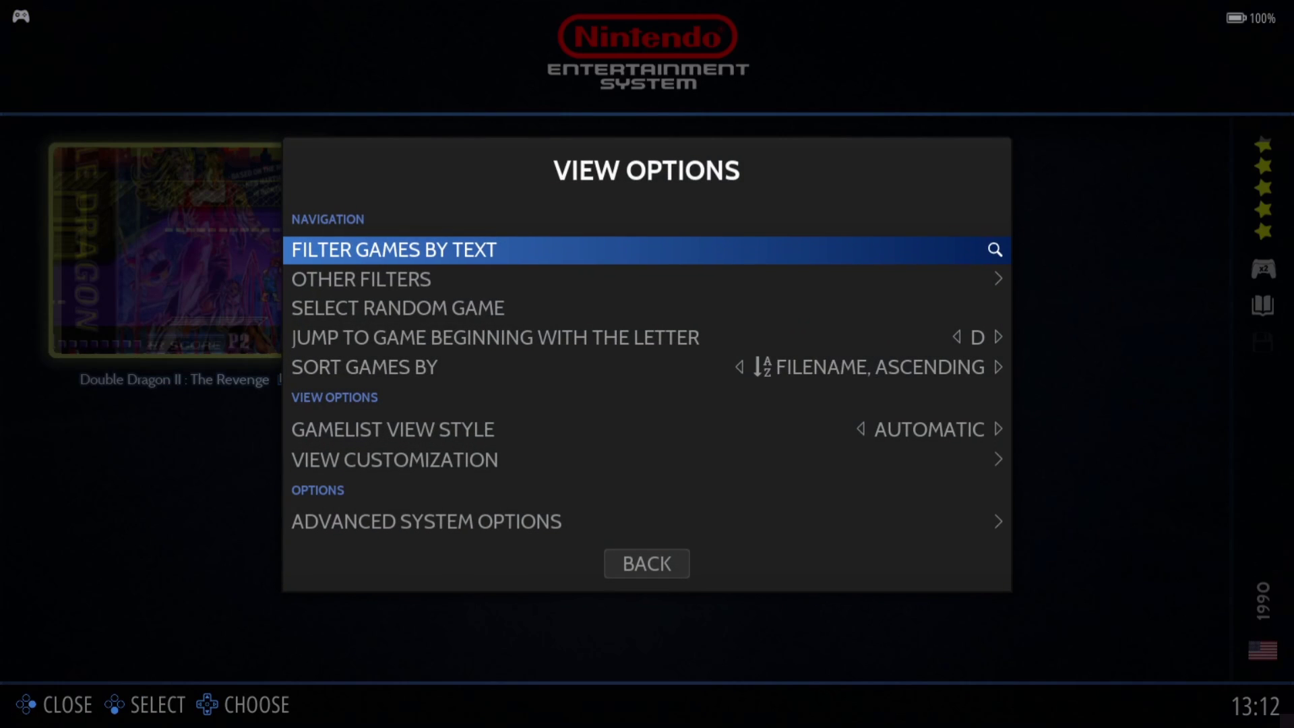
{"action": "key", "text": "Up"}
{"action": "key", "text": "Up"}
{"action": "key", "text": "Return"}
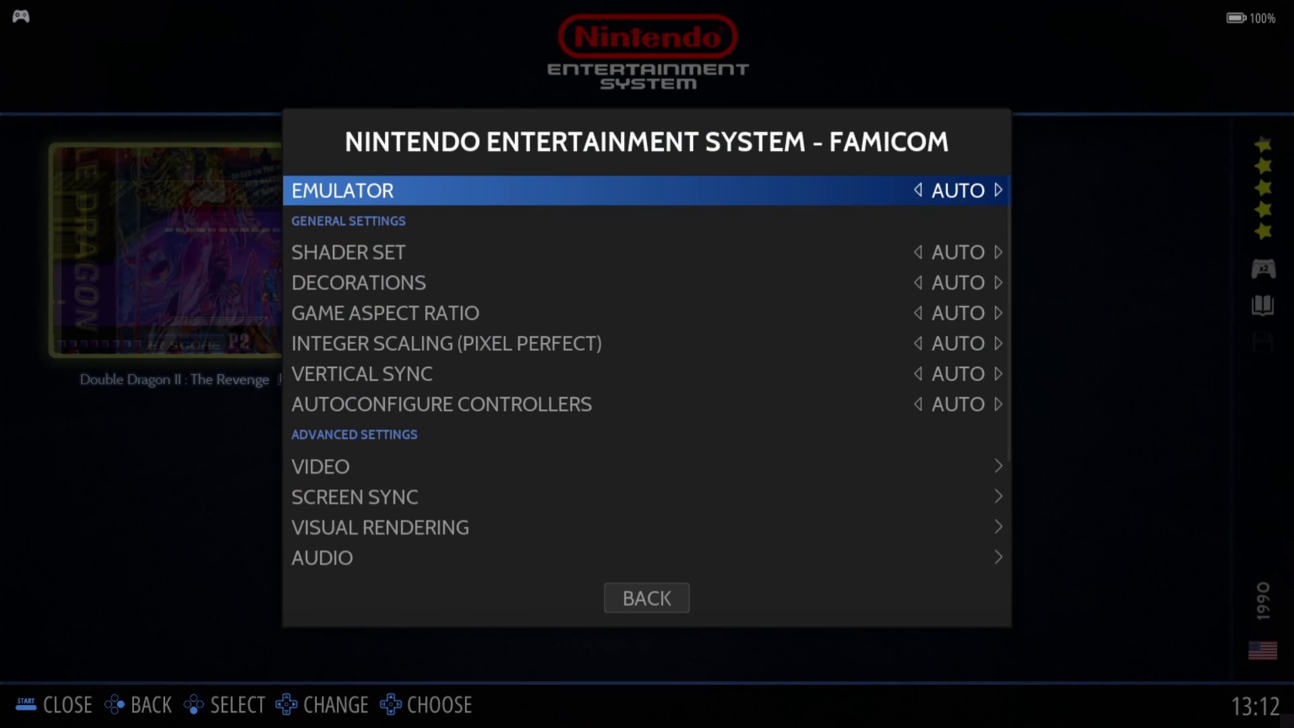
{"action": "key", "text": "Return"}
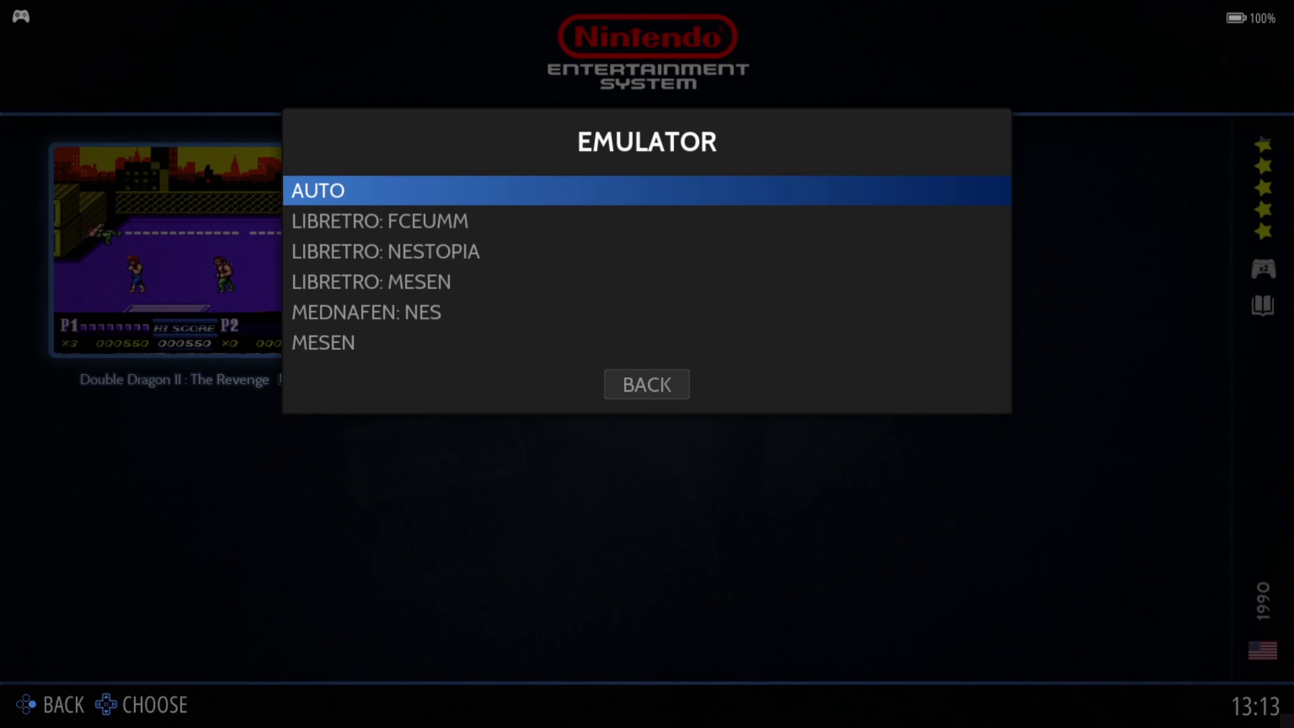
Examine the emulators offered for the Nintendo Entertainment System, from LIBRETRO: FCEUMM through to MESEN
{"action": "key", "text": "Down"}
{"action": "key", "text": "Down"}
{"action": "key", "text": "Down"}
{"action": "key", "text": "Up"}
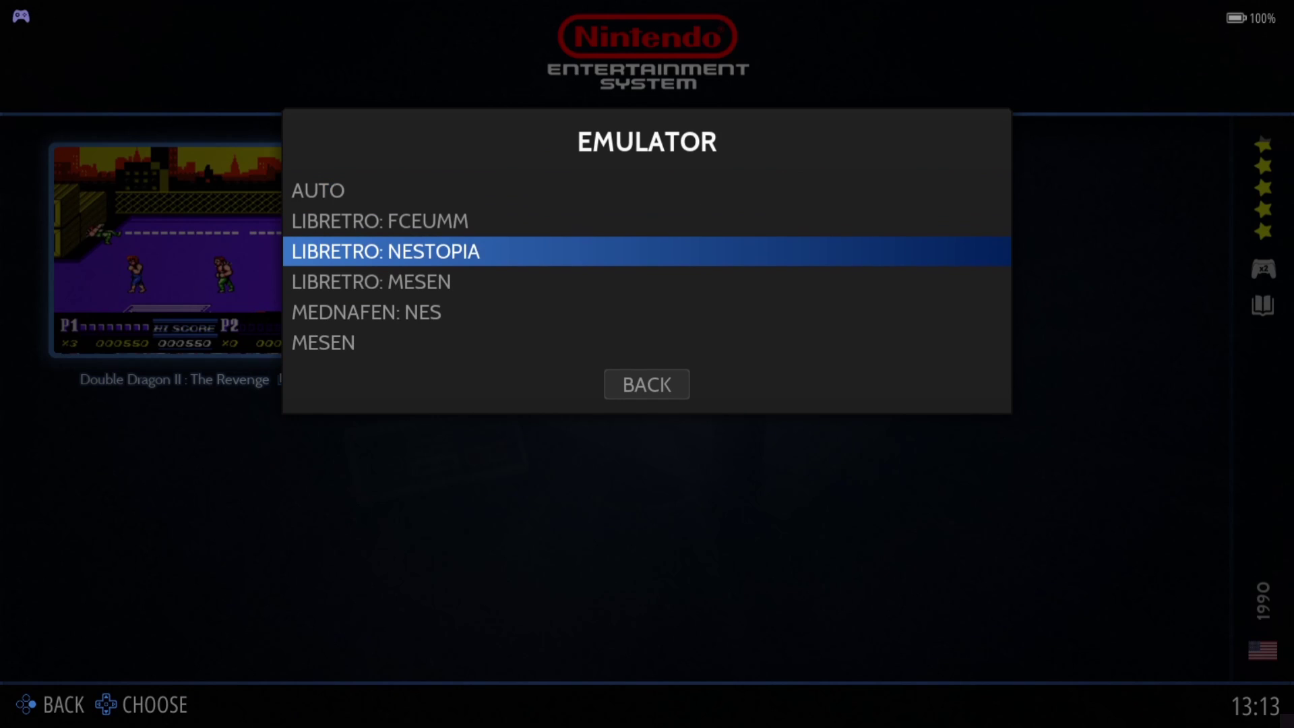
{"action": "key", "text": "Up"}
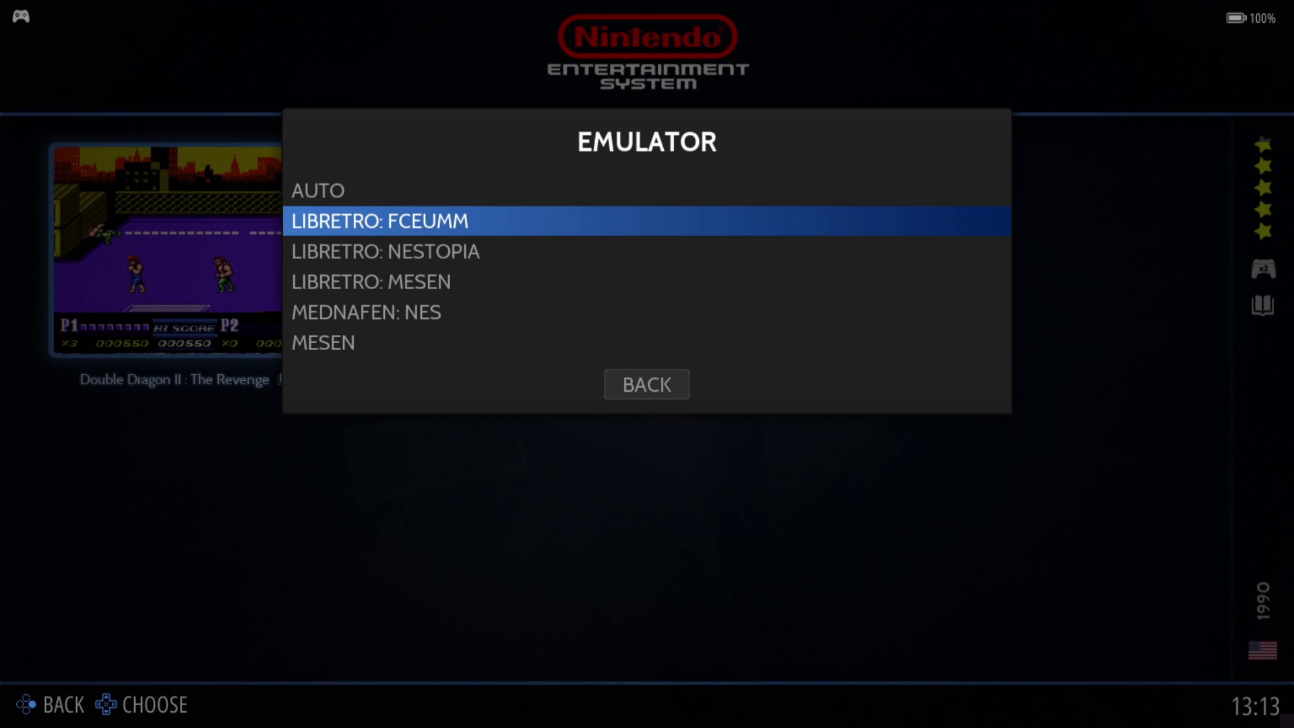
{"action": "key", "text": "Down"}
{"action": "key", "text": "Down"}
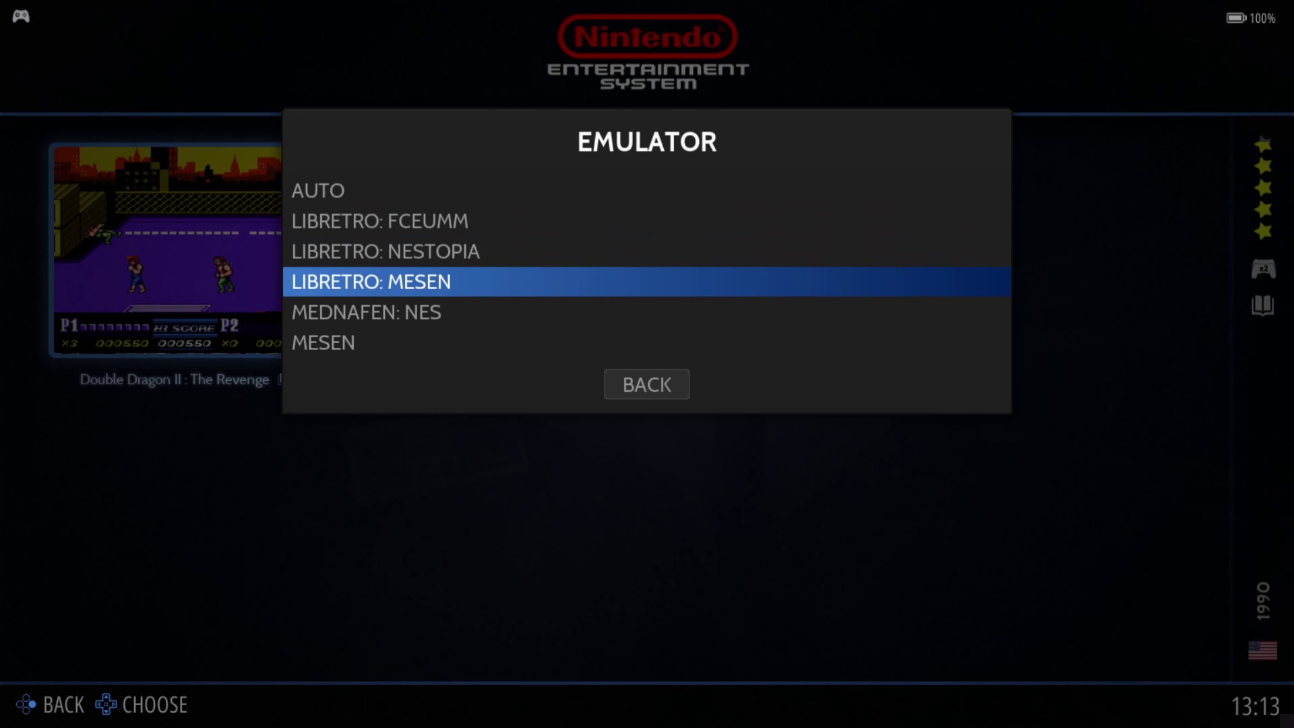
{"action": "key", "text": "Down"}
{"action": "key", "text": "Down"}
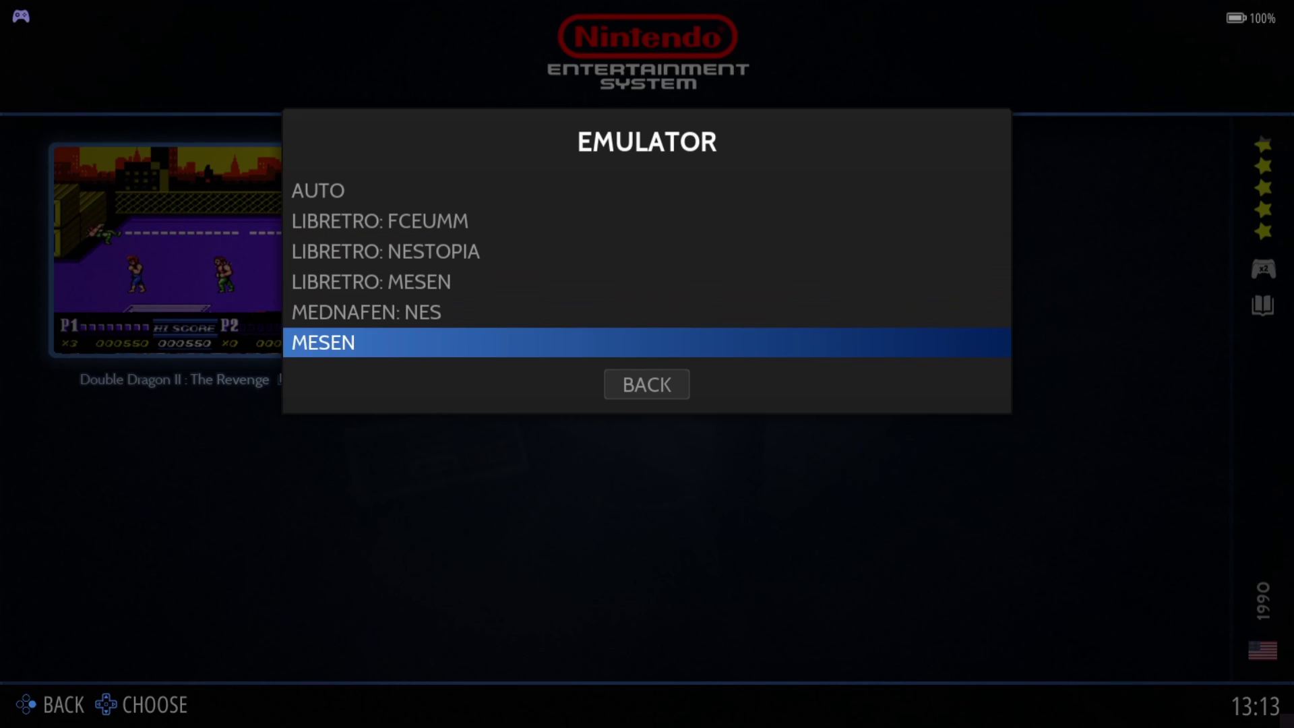
{"action": "key", "text": "Up"}
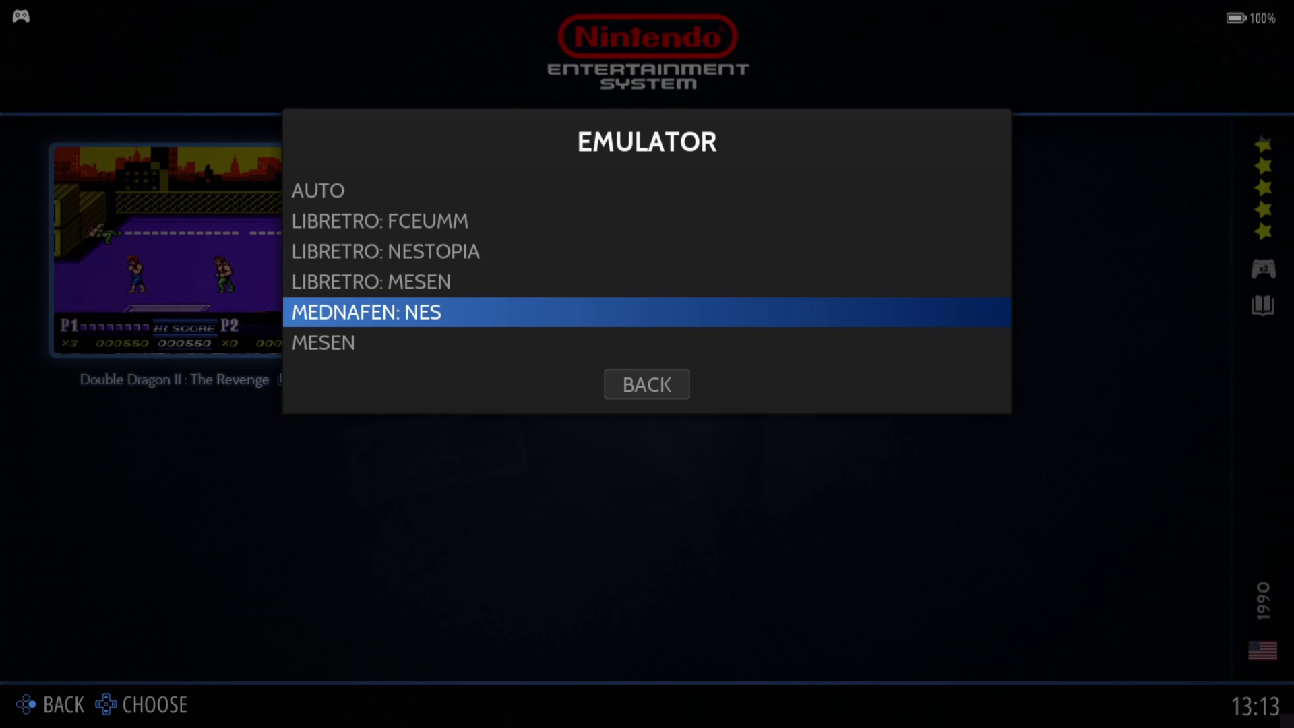
{"action": "key", "text": "Up"}
{"action": "key", "text": "Up"}
{"action": "key", "text": "Up"}
{"action": "key", "text": "Up"}
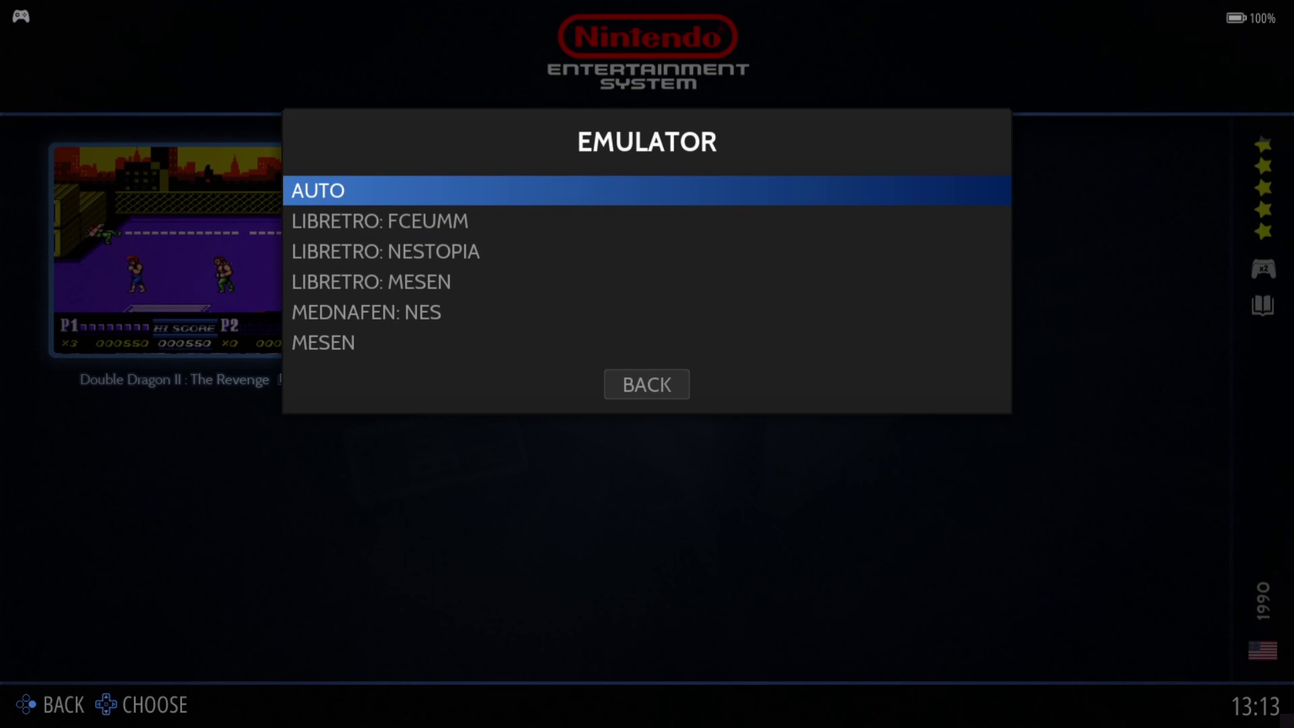
Choose AUTO as the system's emulator and return to the game list
{"action": "key", "text": "Return"}
{"action": "key", "text": "Return"}
{"action": "key", "text": "Down"}
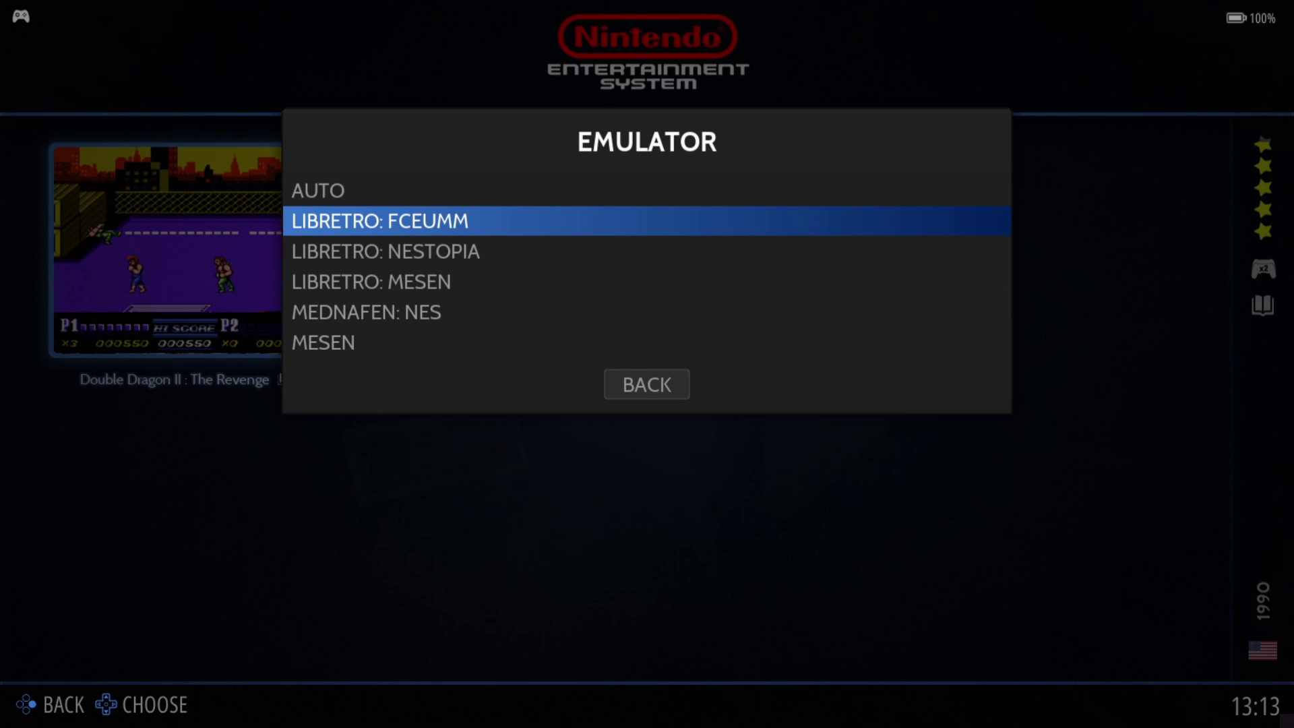
{"action": "key", "text": "Up"}
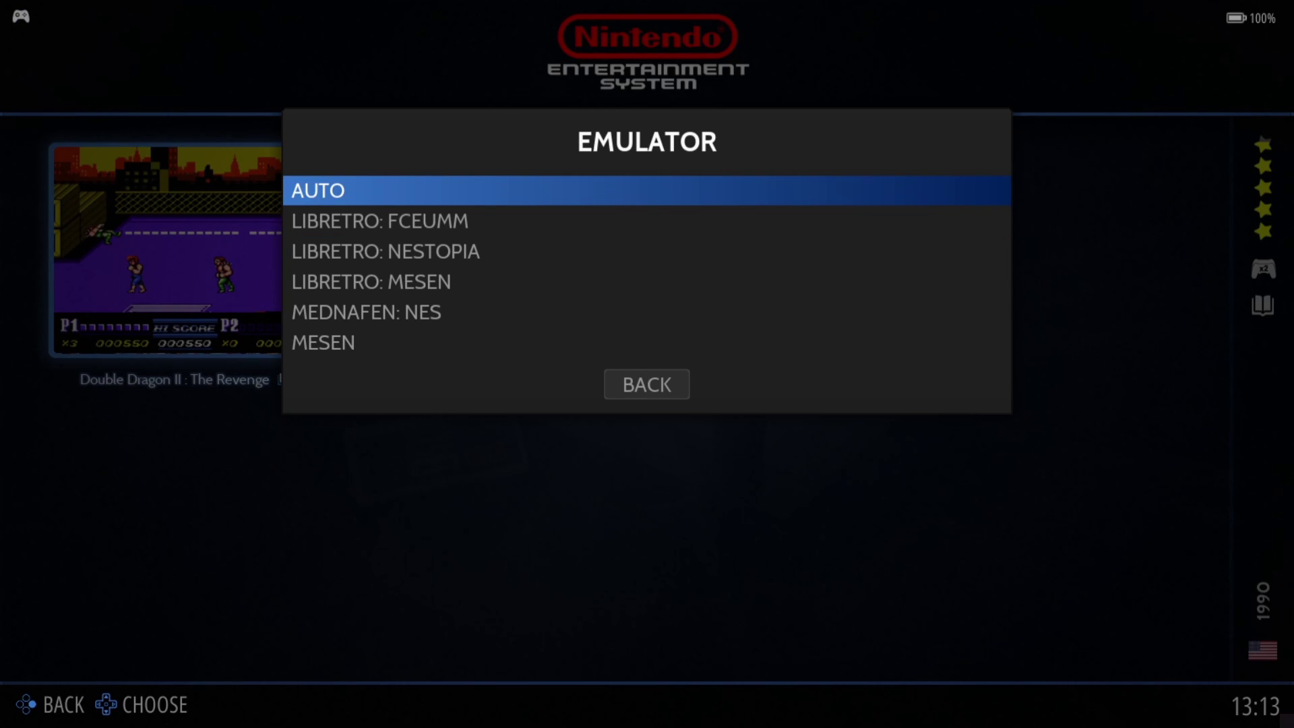
{"action": "key", "text": "Return"}
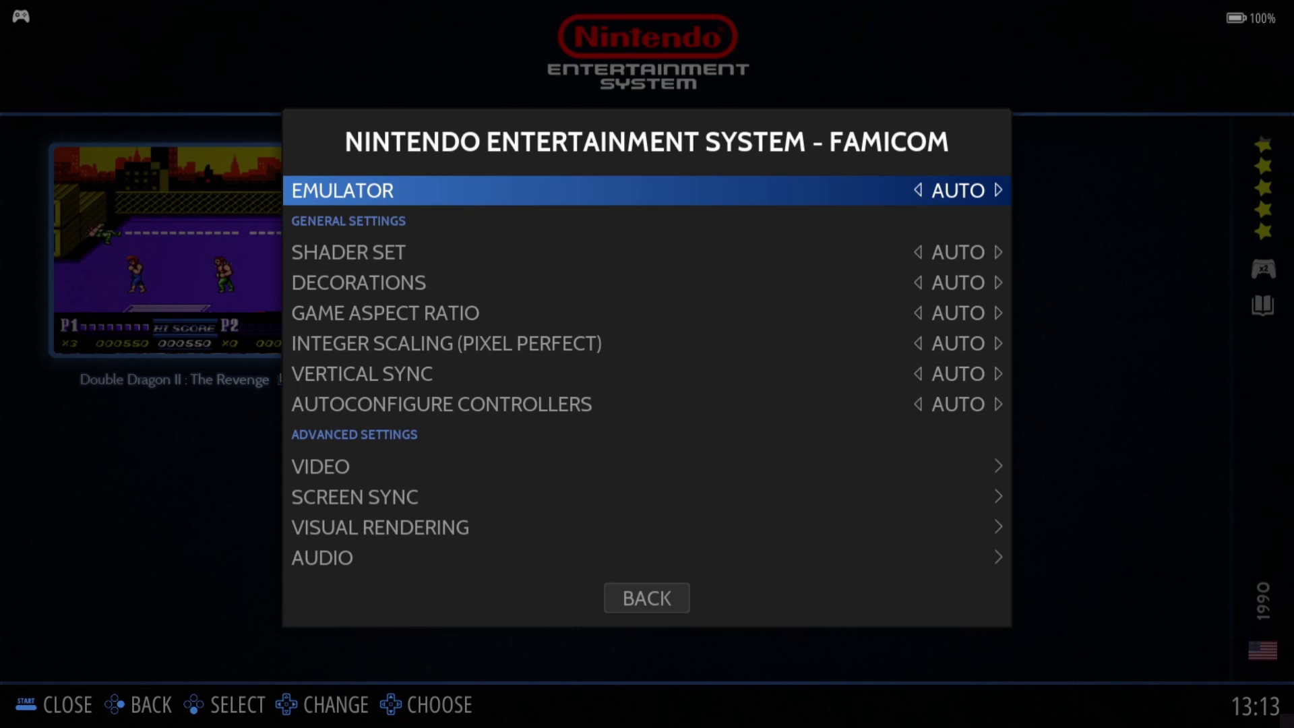
{"action": "key", "text": "Escape"}
{"action": "key", "text": "Escape"}
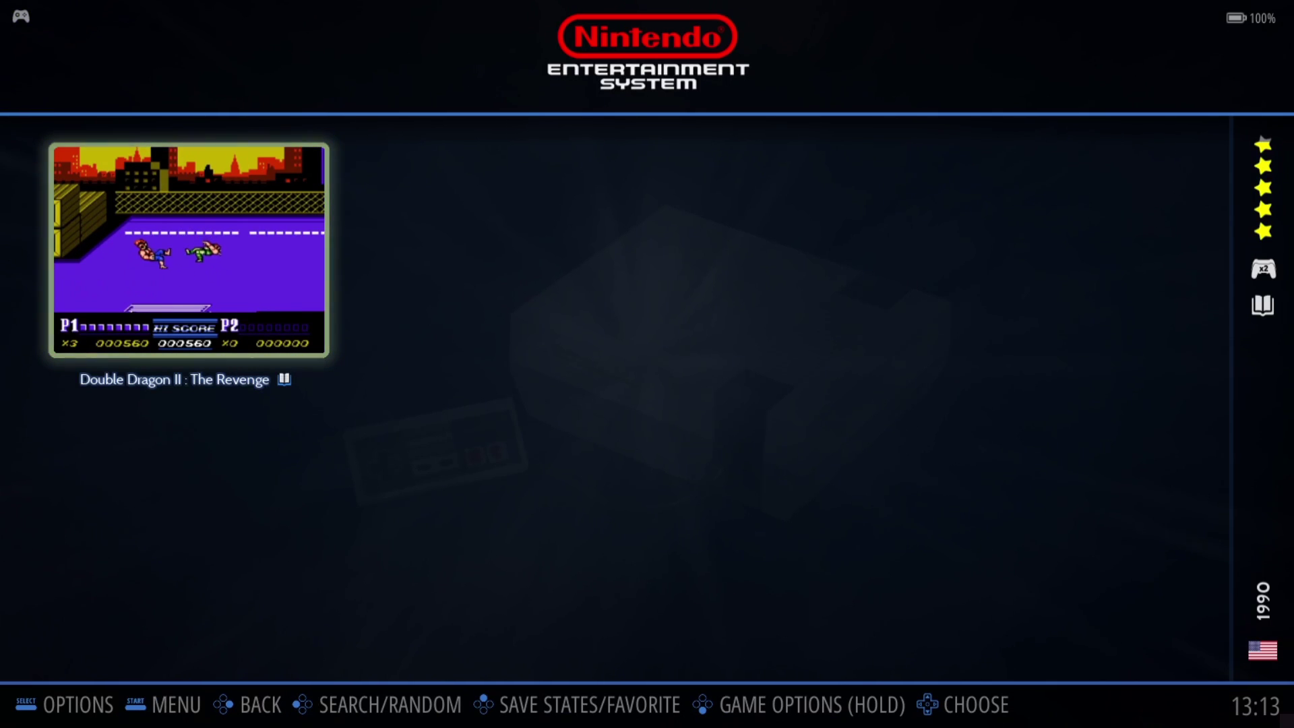
Launch Double Dragon II : The Revenge from the game list and start playing past its intro
{"action": "key", "text": "Return"}
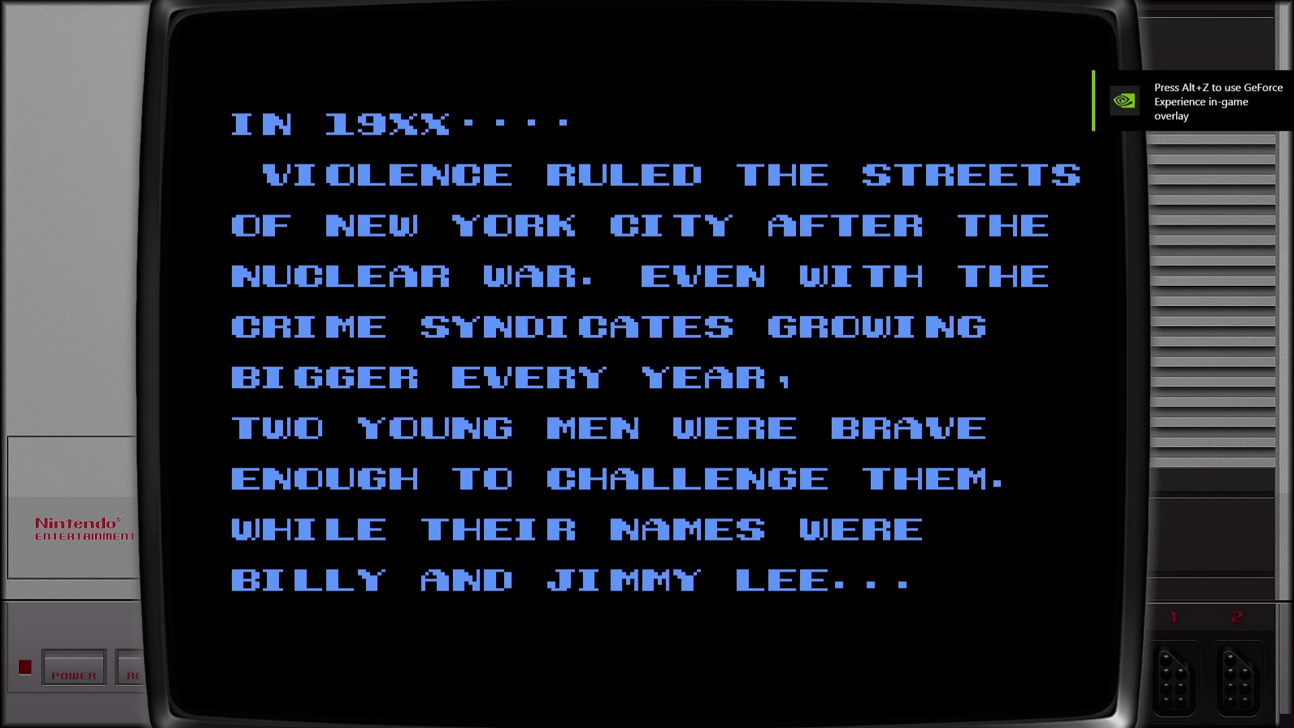
{"action": "key", "text": "Return"}
{"action": "key", "text": "x"}
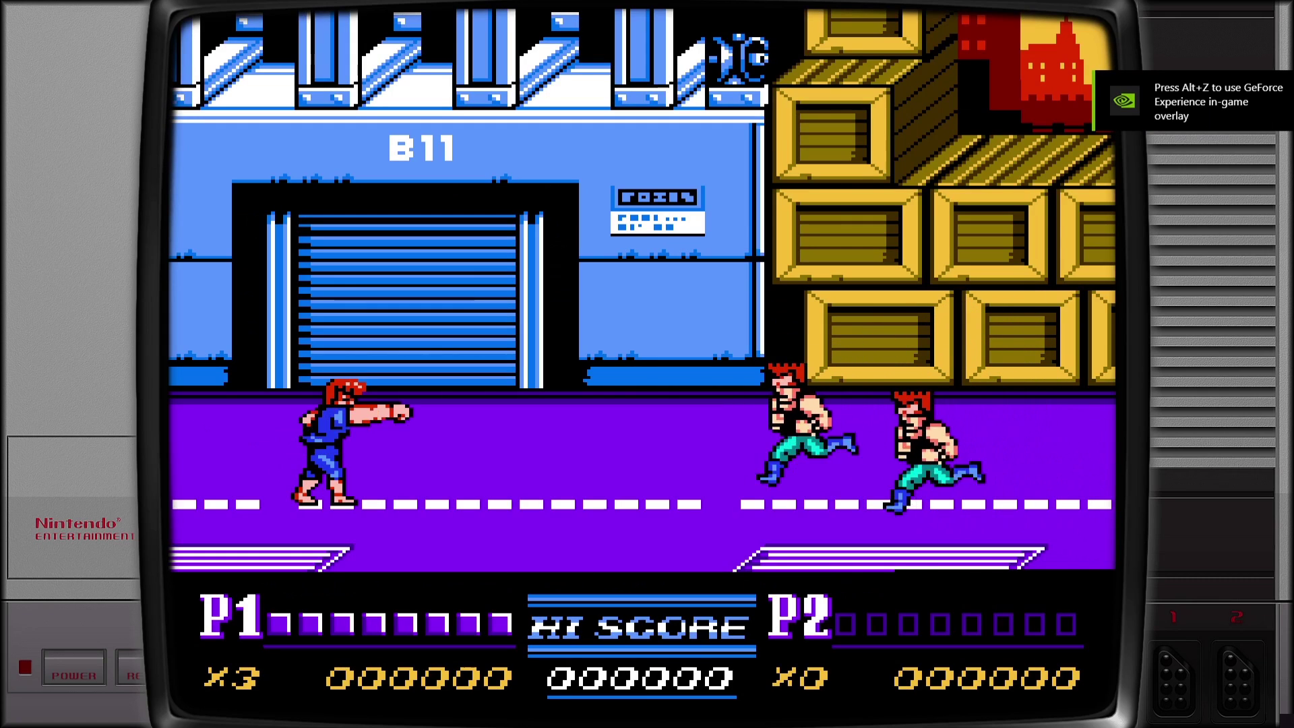
{"action": "key", "text": "Right"}
{"action": "key", "text": "z+x"}
{"action": "key", "text": "x"}
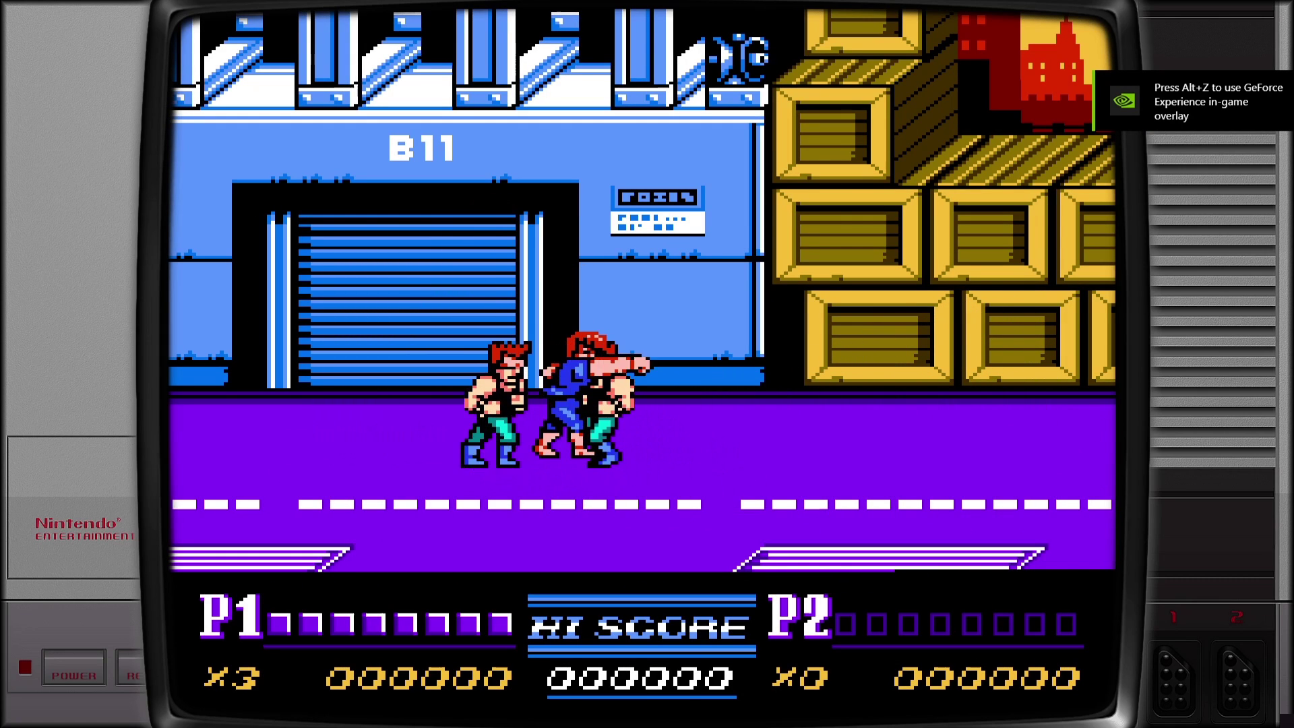
{"action": "key", "text": "z"}
{"action": "key", "text": "Right"}
{"action": "key", "text": "z"}
{"action": "key", "text": "z"}
{"action": "key", "text": "z"}
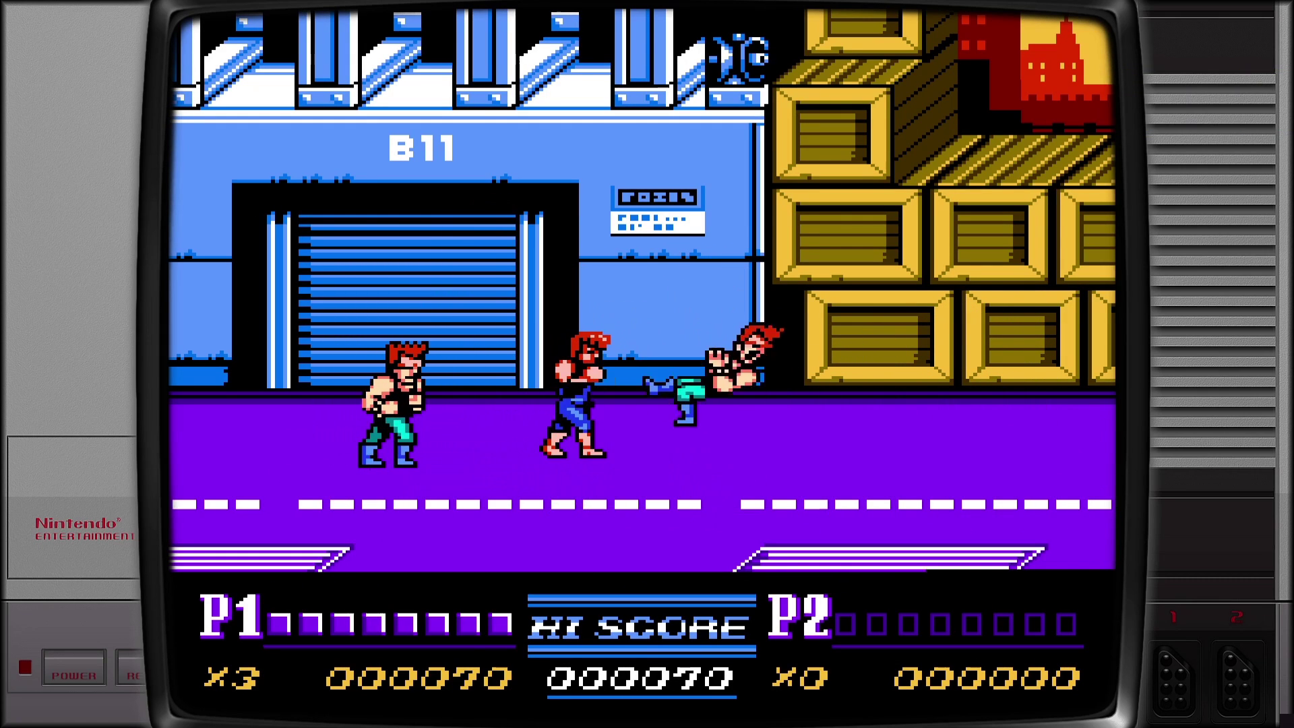
{"action": "key", "text": "Right+Down"}
{"action": "key", "text": "Right+Down"}
{"action": "key", "text": "z"}
{"action": "key", "text": "Right"}
{"action": "key", "text": "z"}
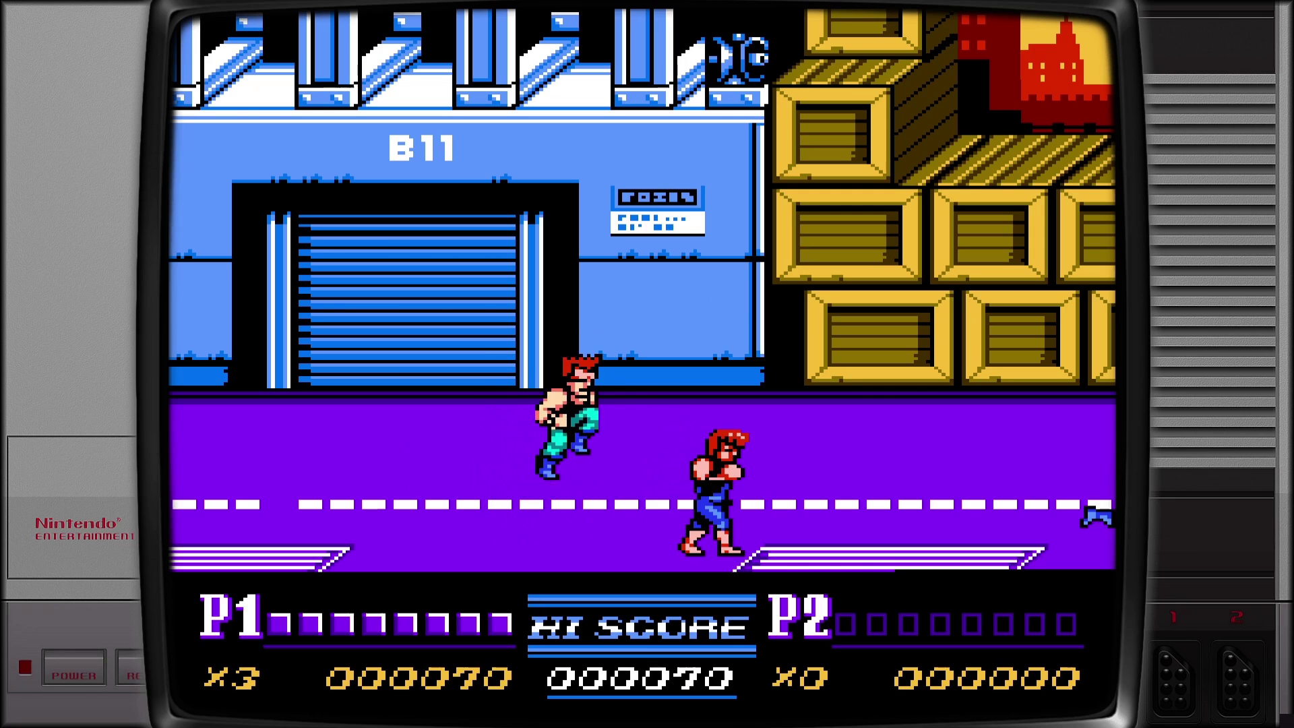
{"action": "key", "text": "Right+Down"}
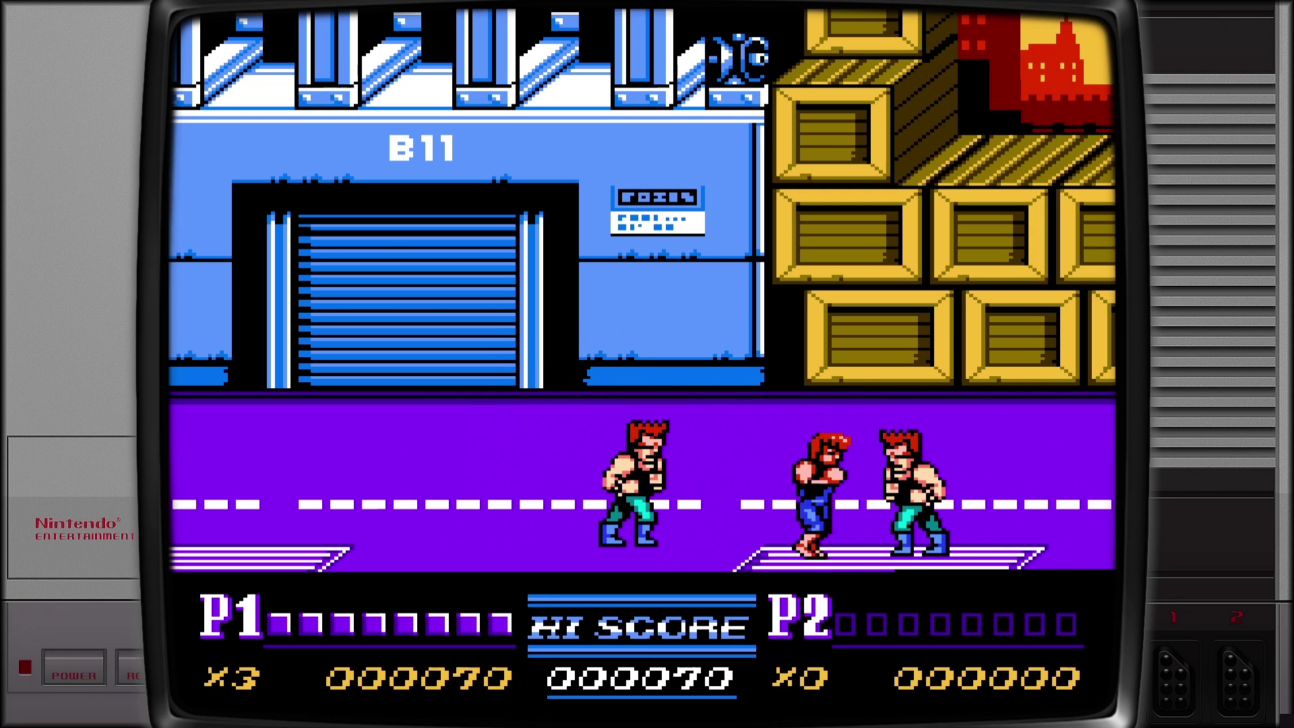
{"action": "key", "text": "z"}
{"action": "key", "text": "z+x"}
{"action": "key", "text": "z"}
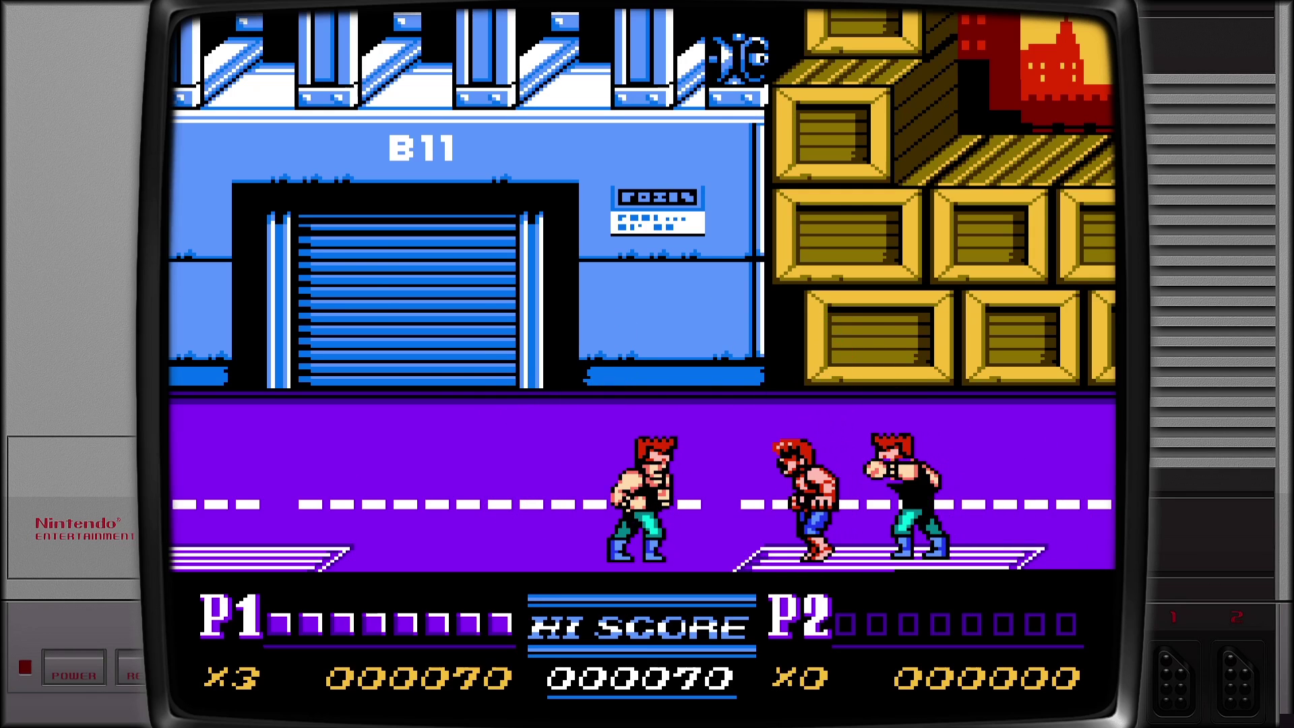
{"action": "key", "text": "Left"}
{"action": "key", "text": "Left+Up"}
{"action": "key", "text": "Up"}
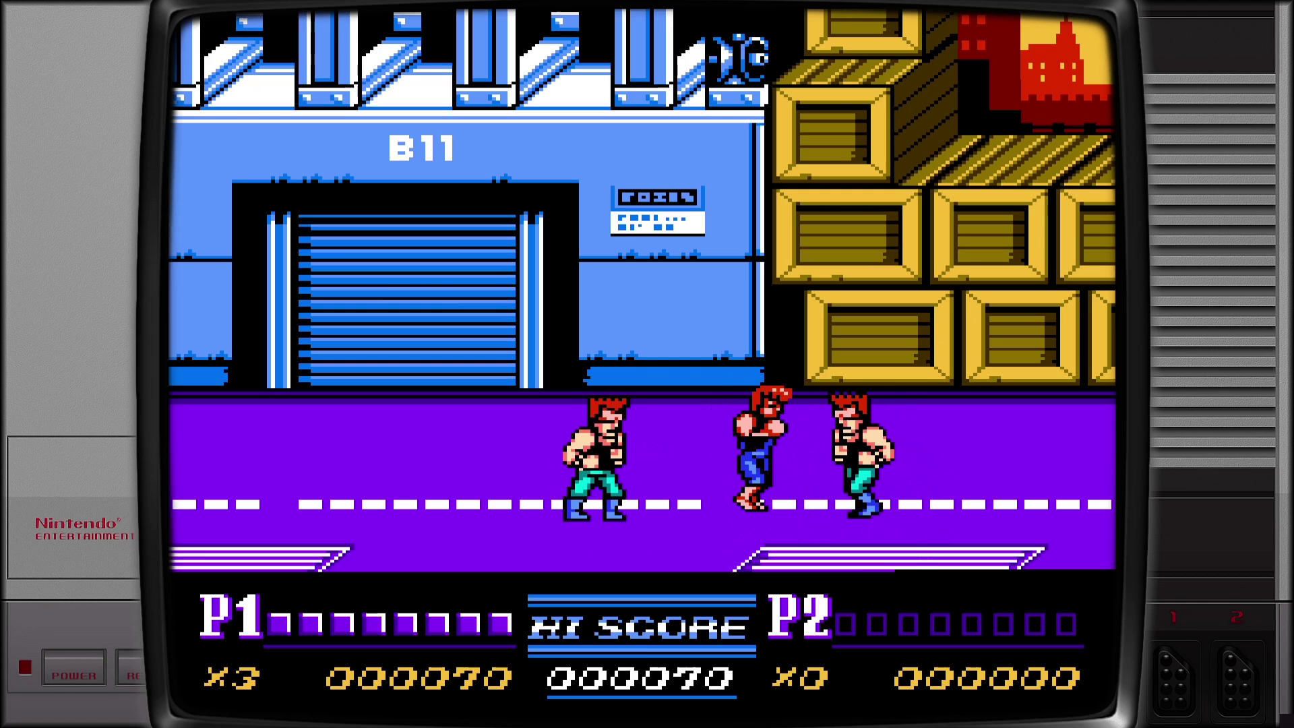
{"action": "key", "text": "z+x"}
{"action": "key", "text": "z"}
{"action": "key", "text": "Right"}
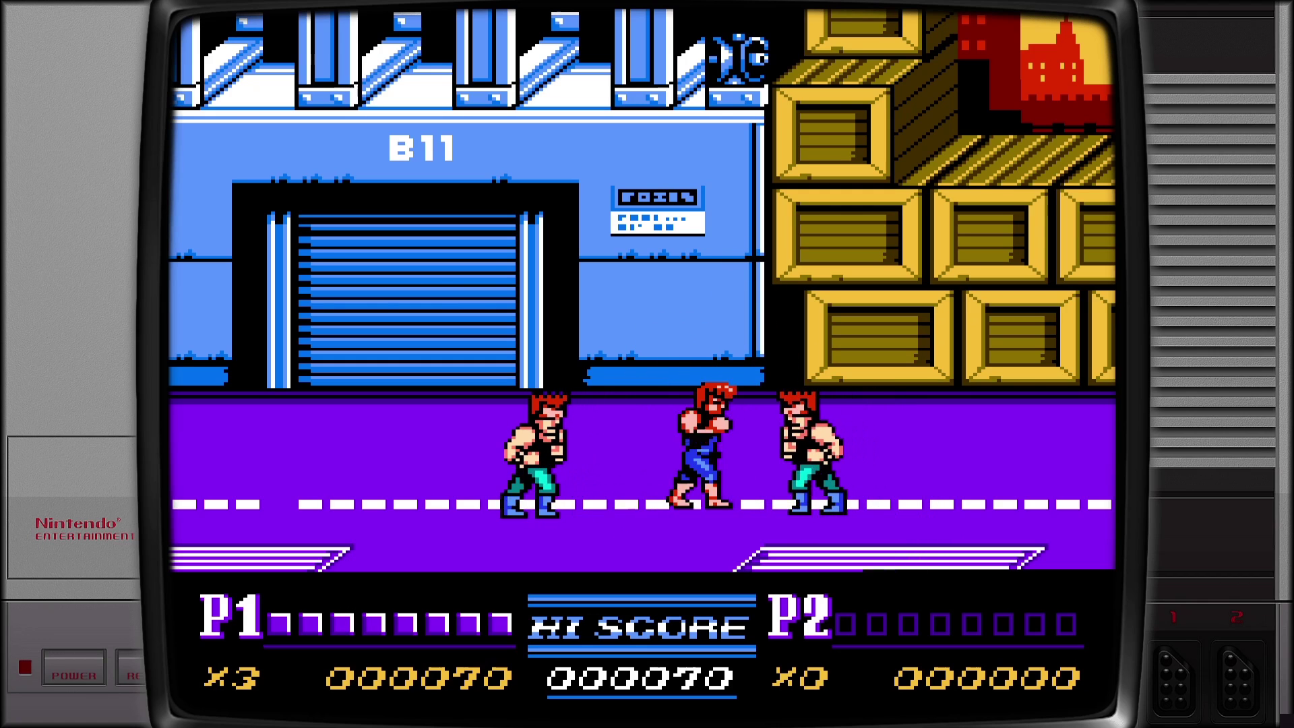
{"action": "key", "text": "Right+Up"}
{"action": "key", "text": "x"}
{"action": "key", "text": "x"}
{"action": "key", "text": "Right"}
{"action": "key", "text": "x"}
{"action": "key", "text": "x"}
{"action": "key", "text": "x"}
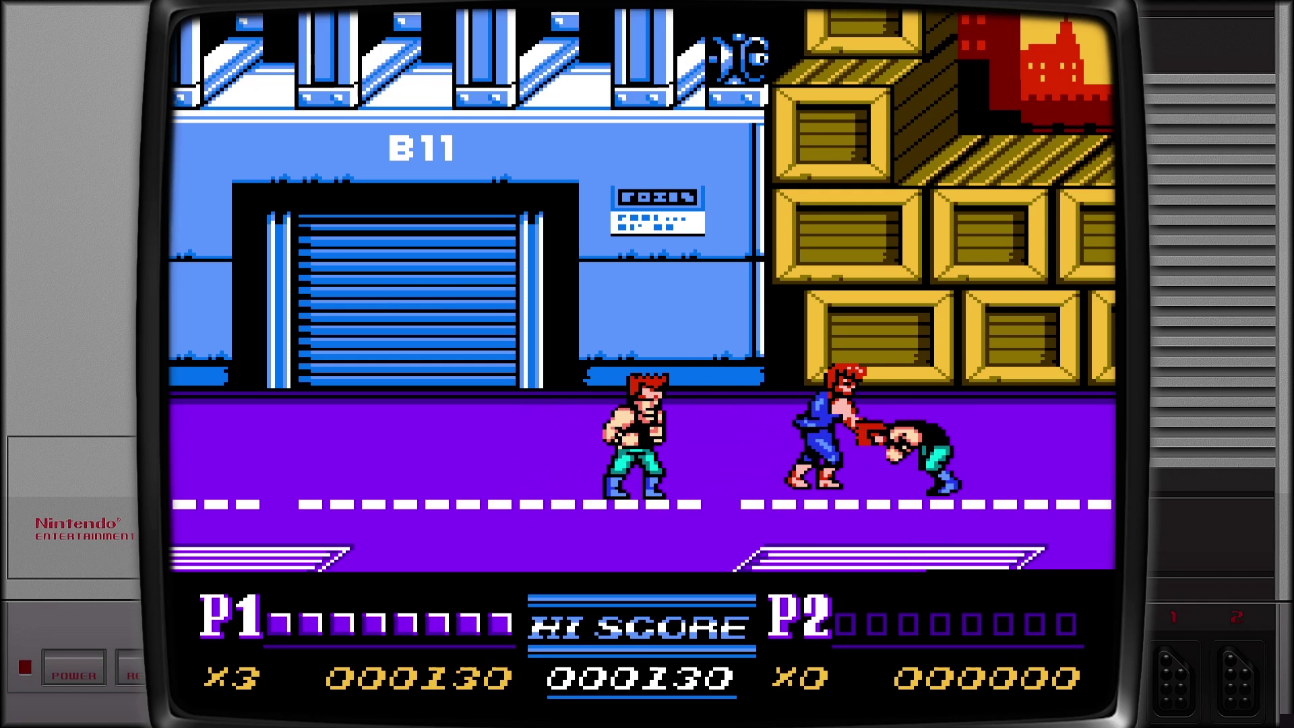
{"action": "key", "text": "x"}
{"action": "key", "text": "Left"}
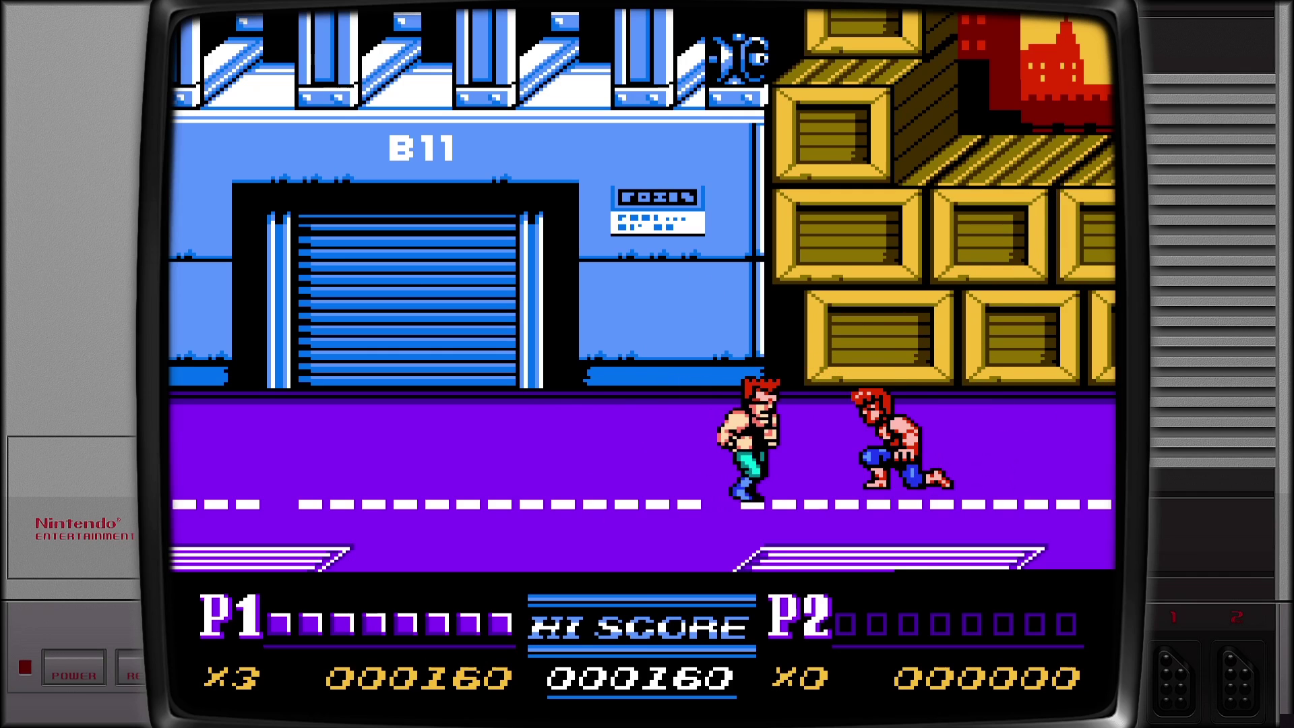
{"action": "key", "text": "z+x"}
{"action": "key", "text": "Right"}
{"action": "key", "text": "x"}
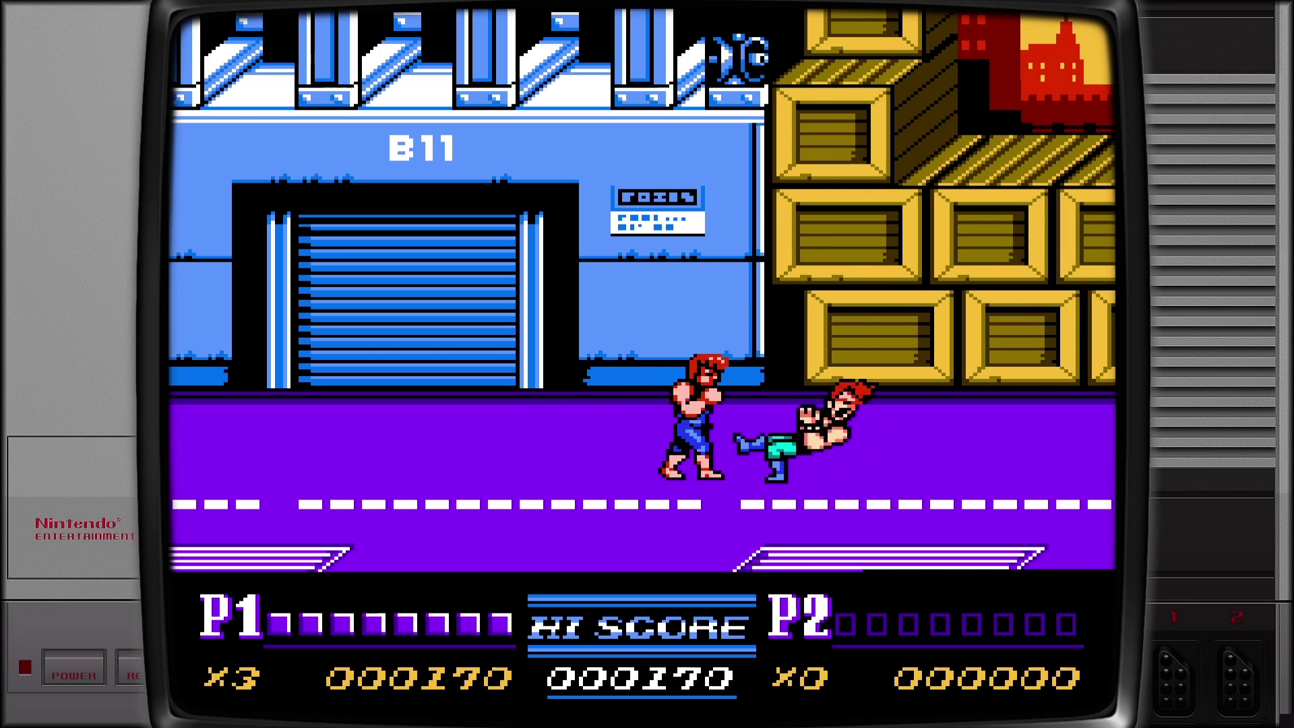
{"action": "key", "text": "Left"}
{"action": "key", "text": "Left"}
{"action": "key", "text": "z"}
{"action": "key", "text": "x"}
{"action": "key", "text": "Up"}
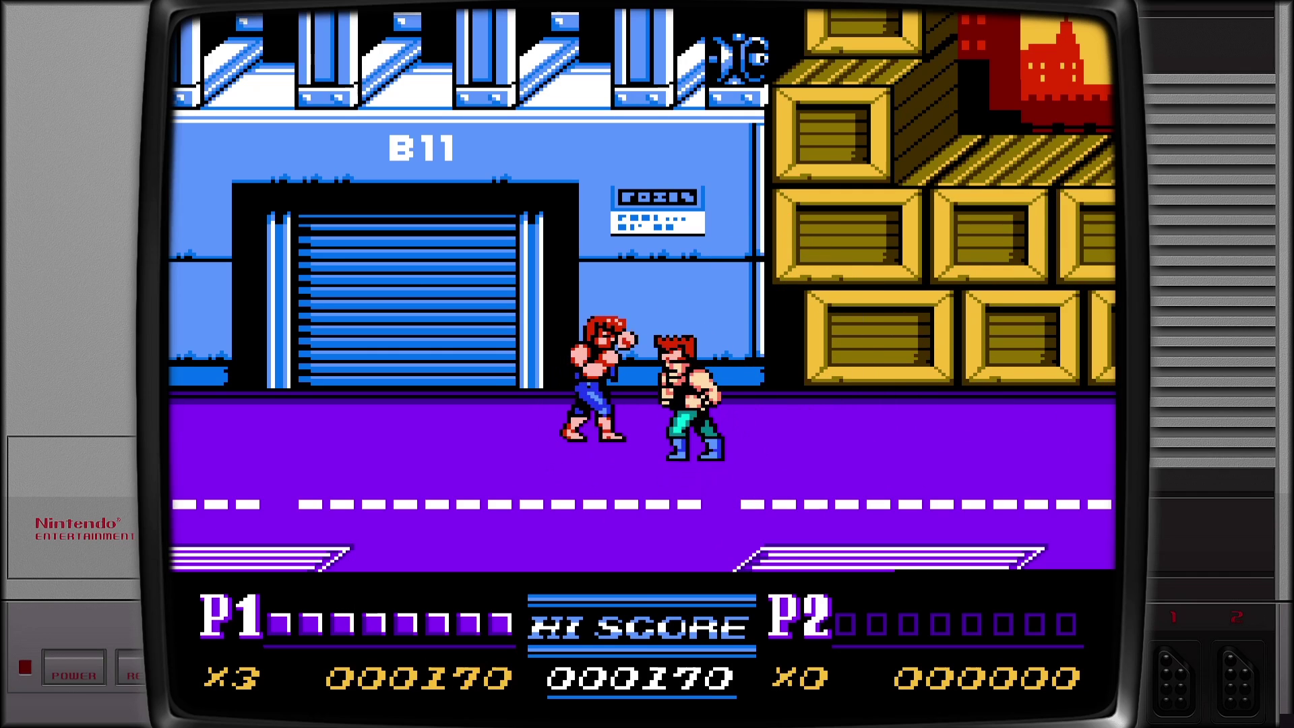
{"action": "key", "text": "x"}
{"action": "key", "text": "z"}
{"action": "key", "text": "z"}
{"action": "key", "text": "z"}
{"action": "key", "text": "z"}
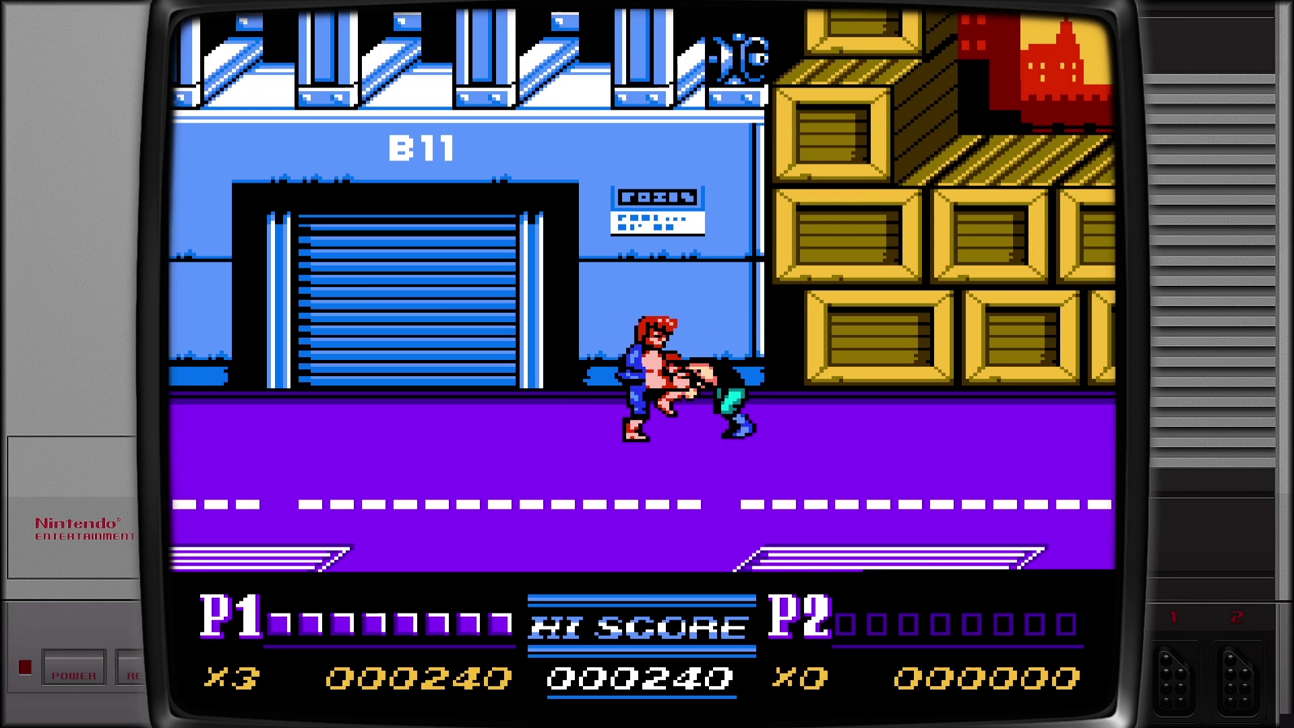
{"action": "key", "text": "Right"}
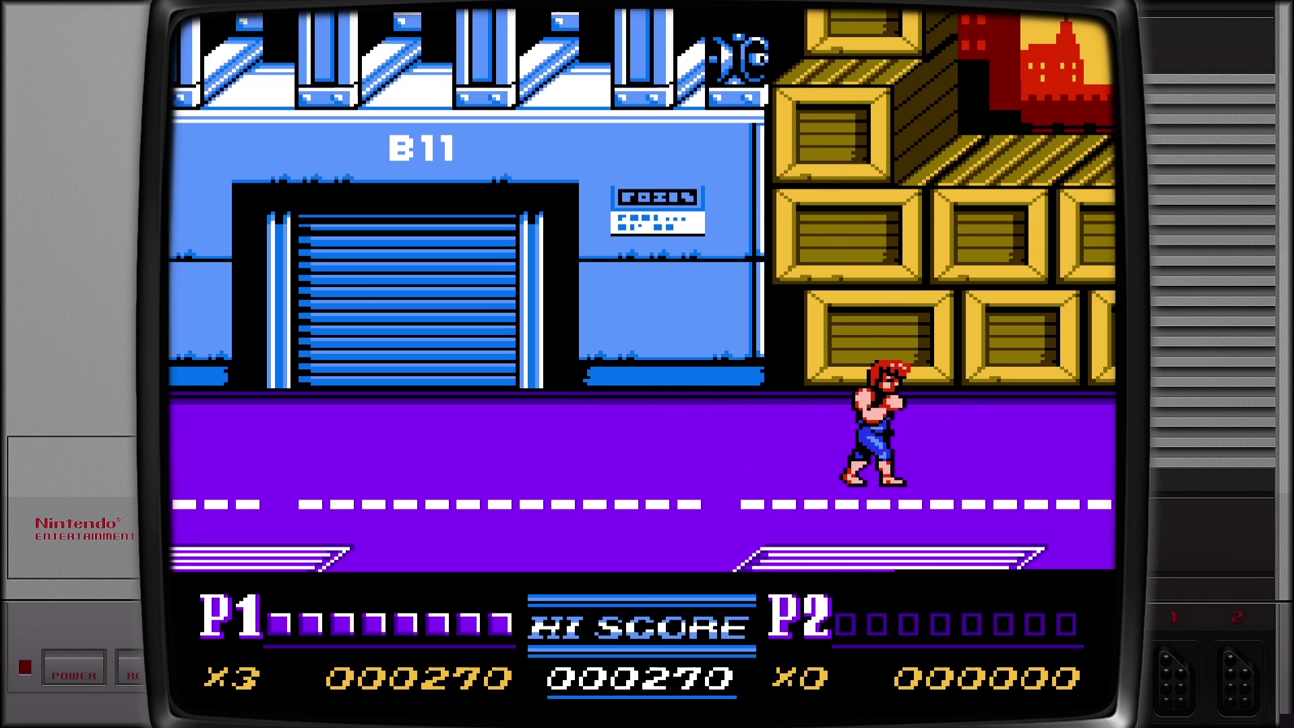
{"action": "key", "text": "Left"}
{"action": "key", "text": "Right"}
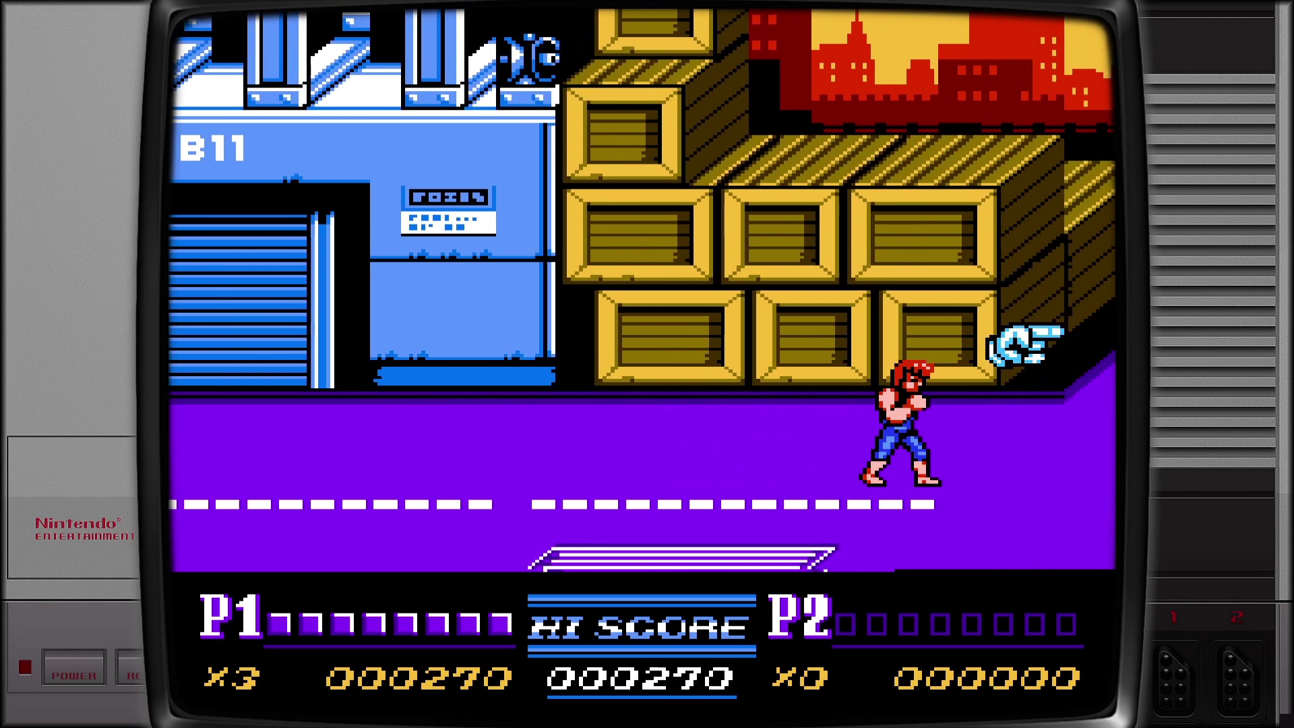
{"action": "key", "text": "z+x"}
{"action": "key", "text": "z"}
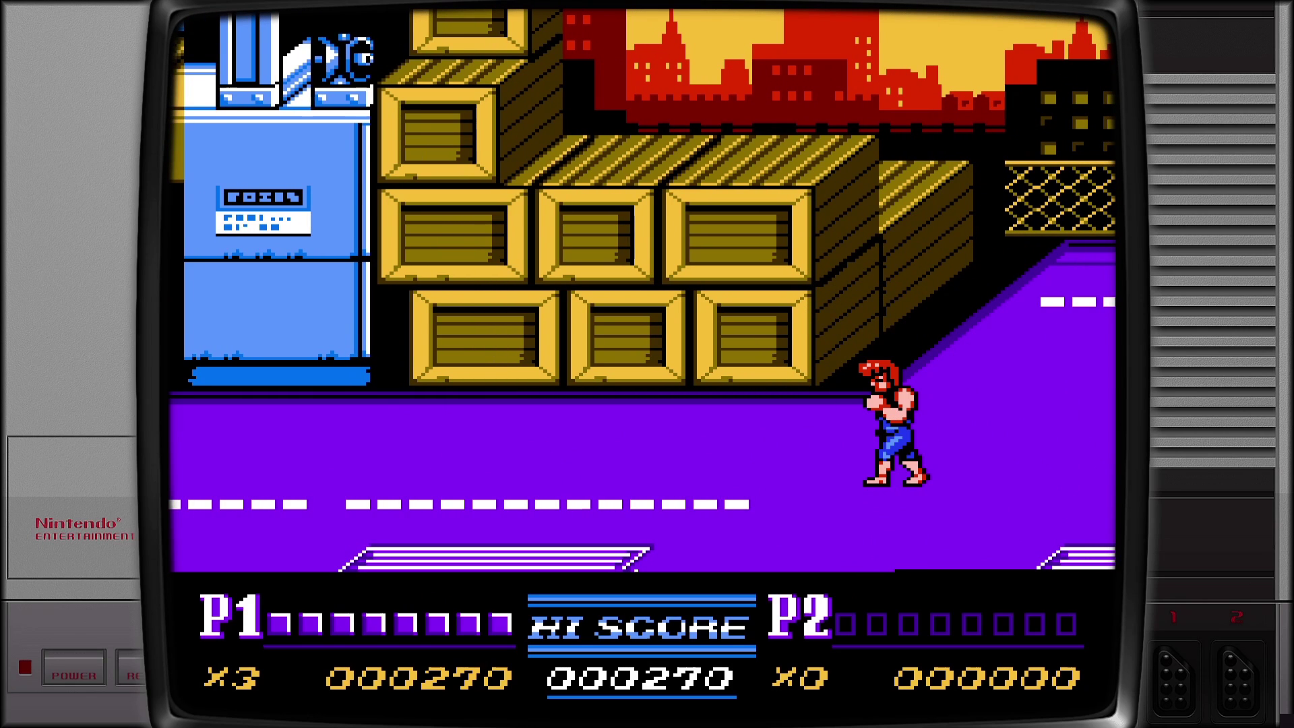
{"action": "key", "text": "z+x"}
{"action": "key", "text": "Right"}
{"action": "key", "text": "z+x"}
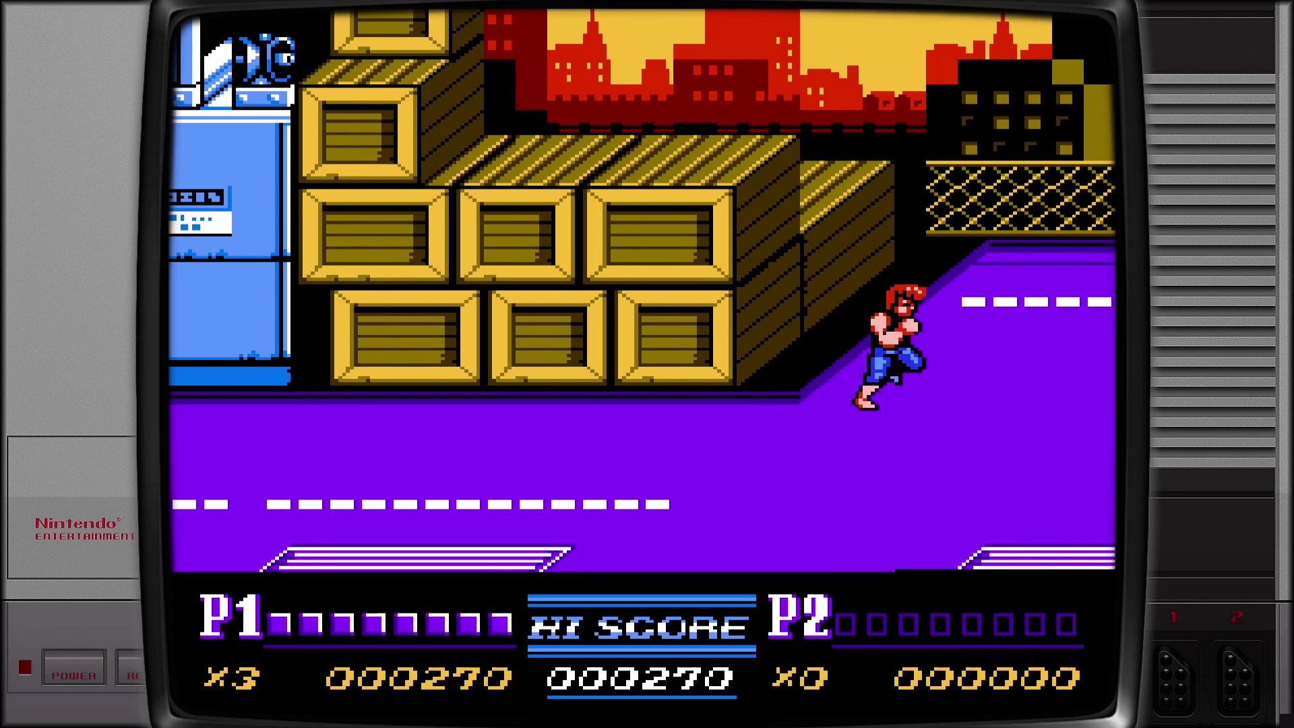
{"action": "key", "text": "z"}
{"action": "key", "text": "Down"}
{"action": "key", "text": "Right"}
{"action": "key", "text": "Up"}
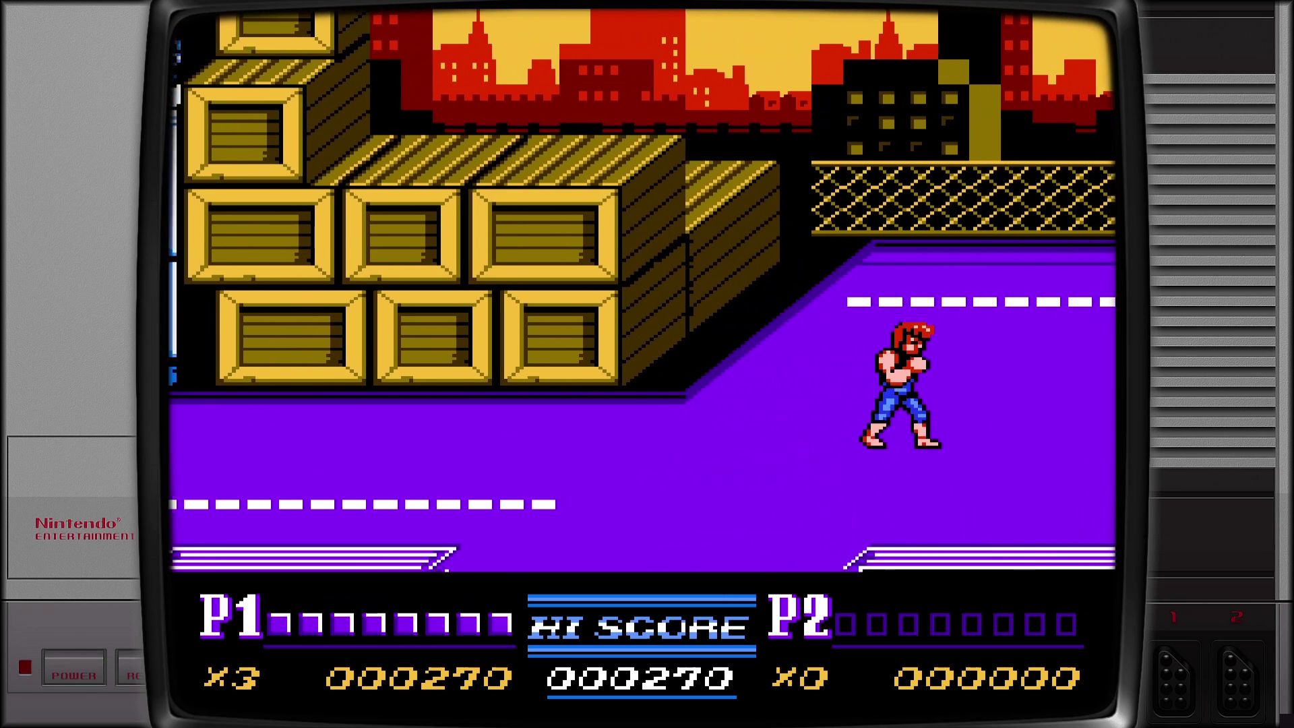
{"action": "key", "text": "Right"}
Quit the running game and open the advanced system options of the Nintendo Entertainment System
{"action": "key", "text": "Escape"}
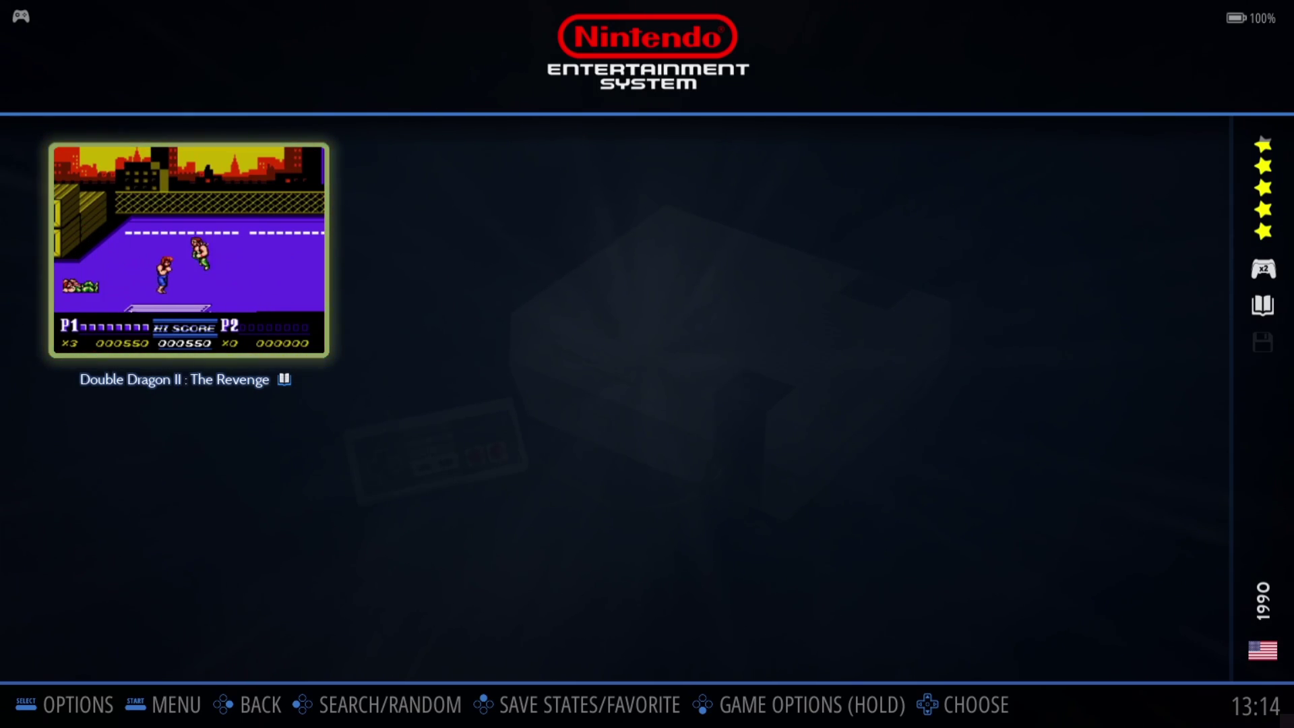
{"action": "key", "text": "Return"}
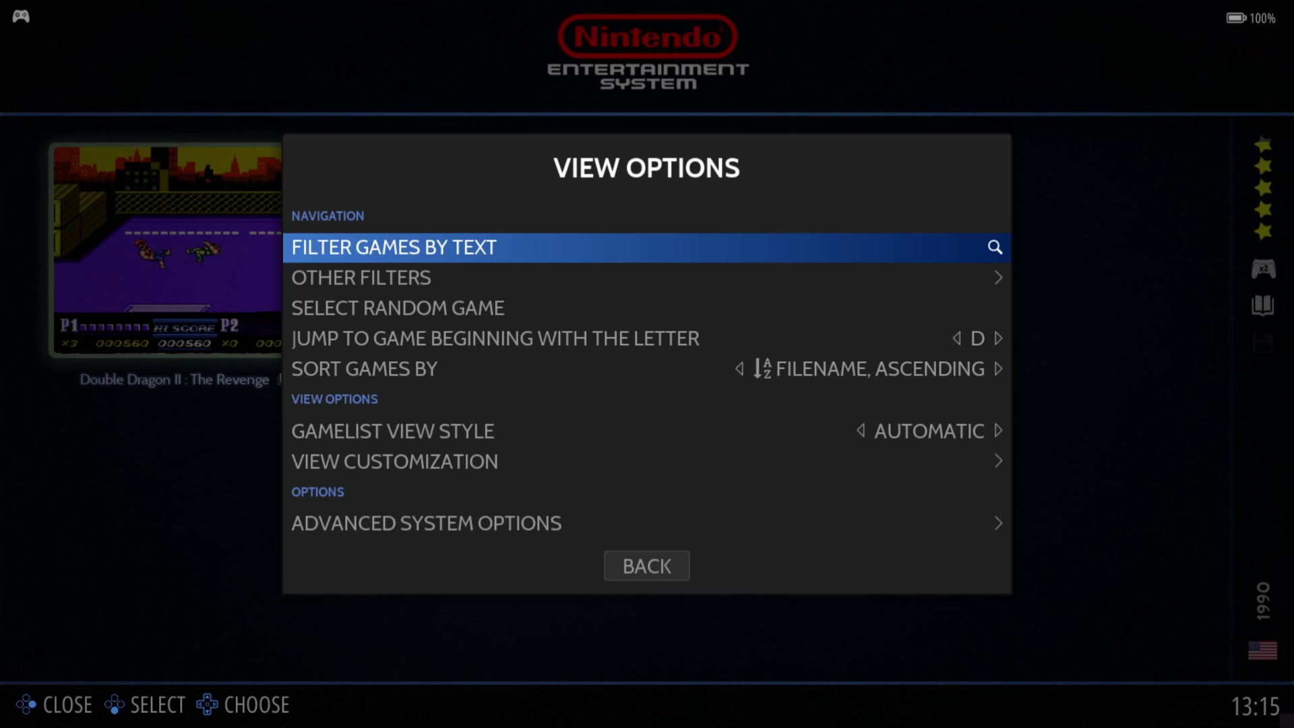
{"action": "key", "text": "Up"}
{"action": "key", "text": "Return"}
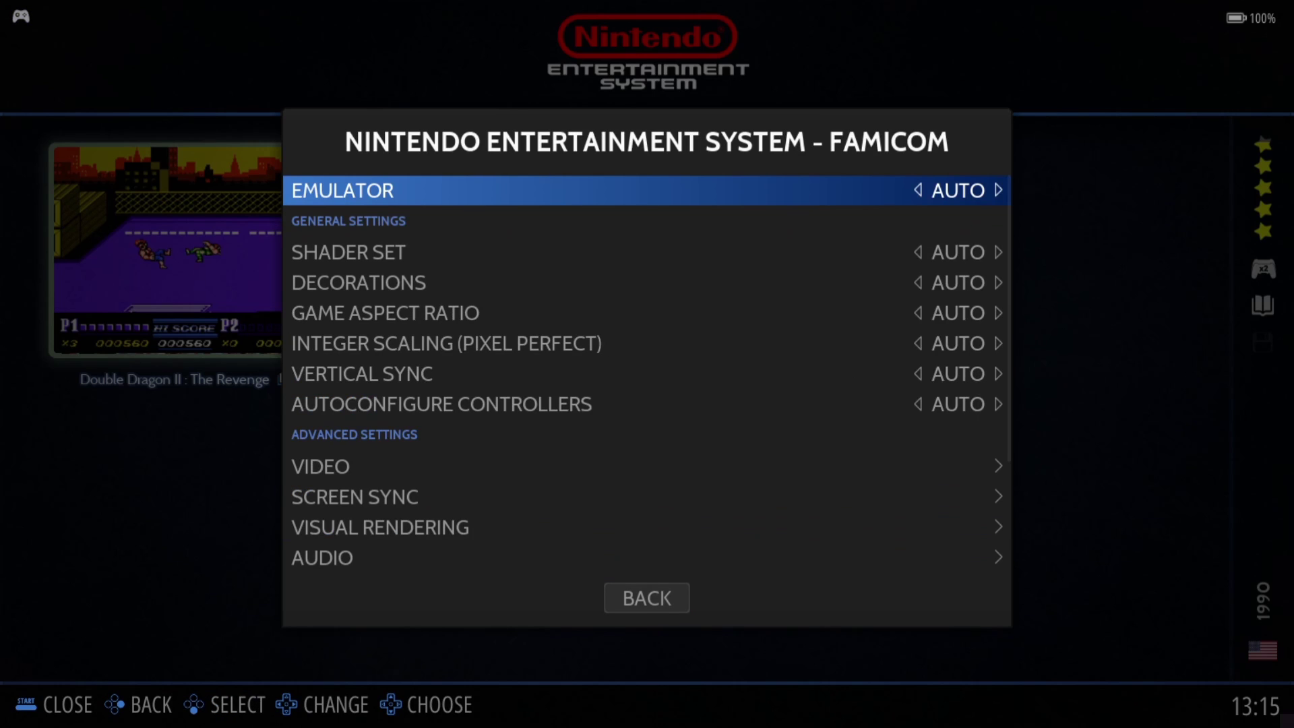
Set the system's shader set to CURVATURE
{"action": "key", "text": "Down"}
{"action": "key", "text": "Return"}
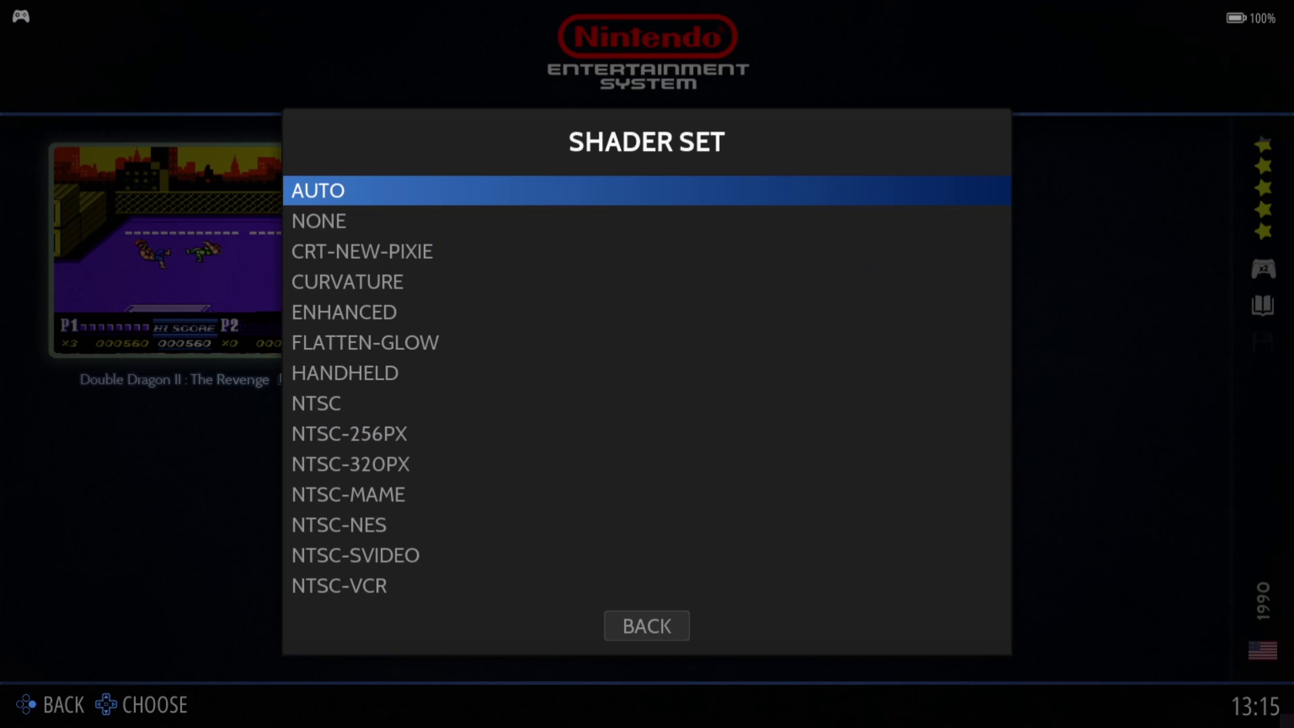
{"action": "key", "text": "Down"}
{"action": "key", "text": "Down"}
{"action": "key", "text": "Down"}
{"action": "key", "text": "Down"}
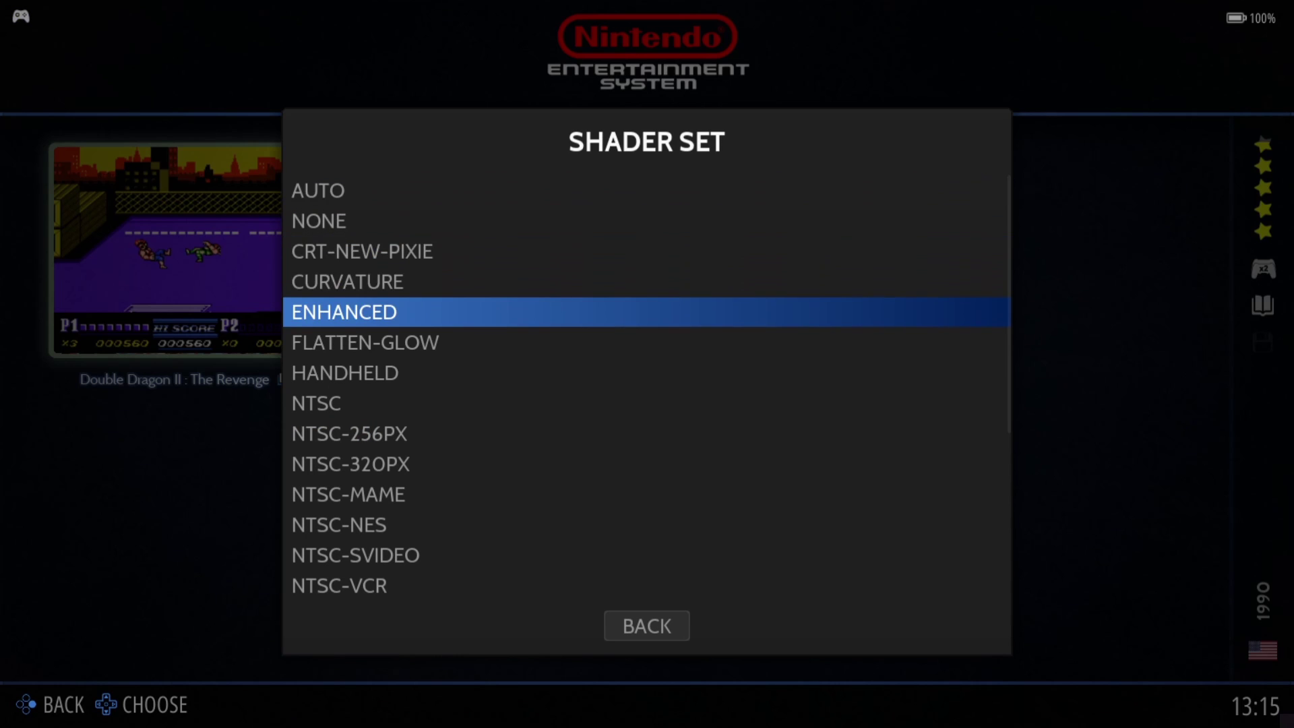
{"action": "key", "text": "Up"}
{"action": "key", "text": "Return"}
Look through the available decorations and set the system's decorations to NONE
{"action": "key", "text": "Down"}
{"action": "key", "text": "Return"}
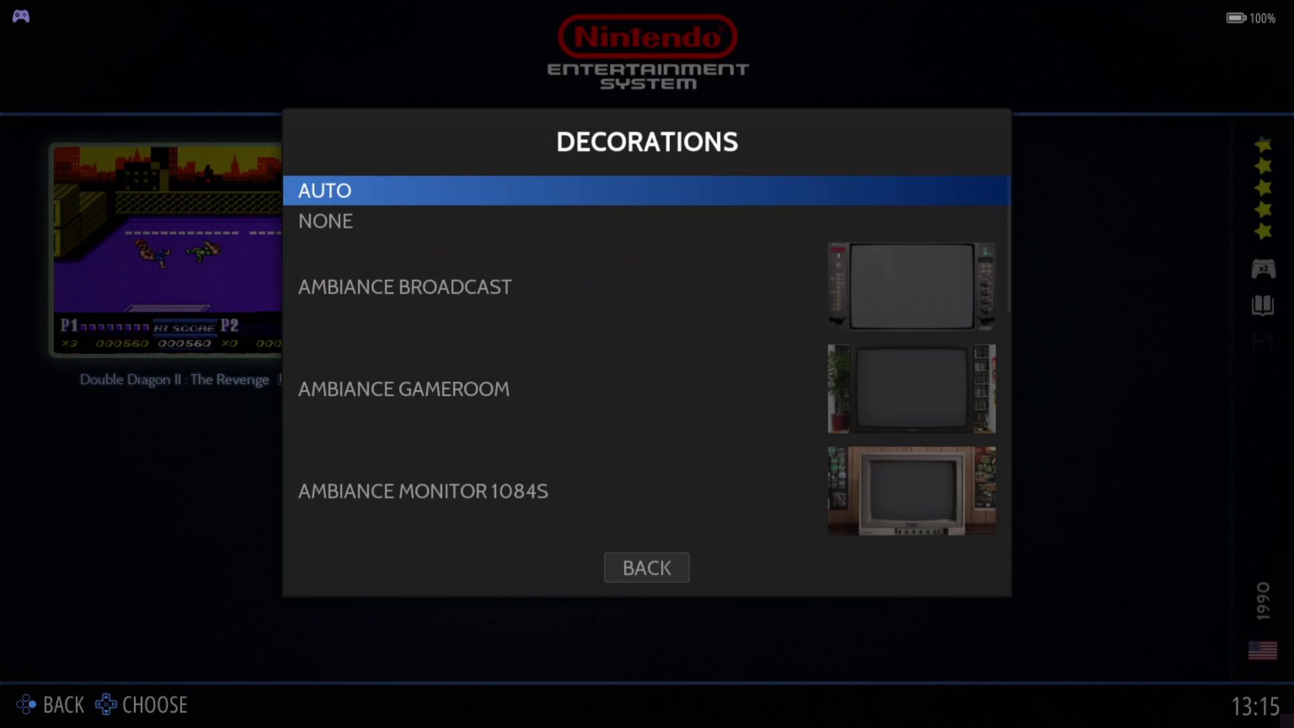
{"action": "key", "text": "Up"}
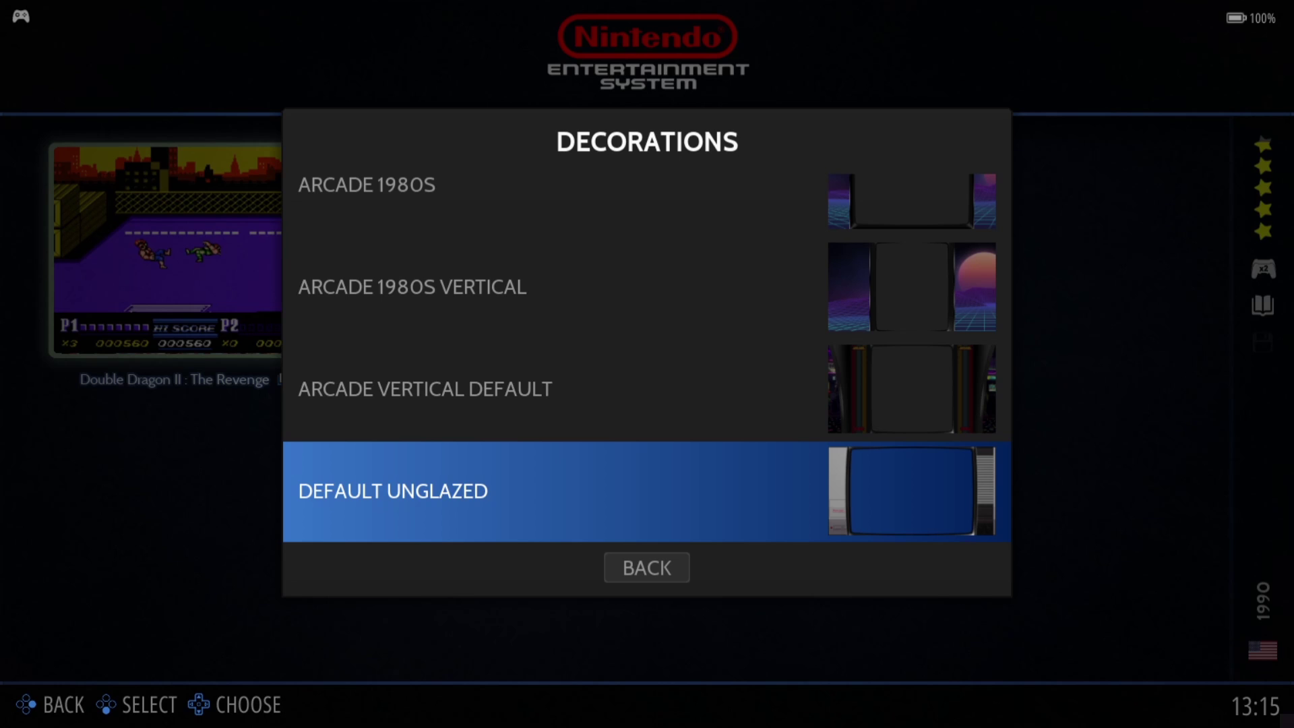
{"action": "key", "text": "Down"}
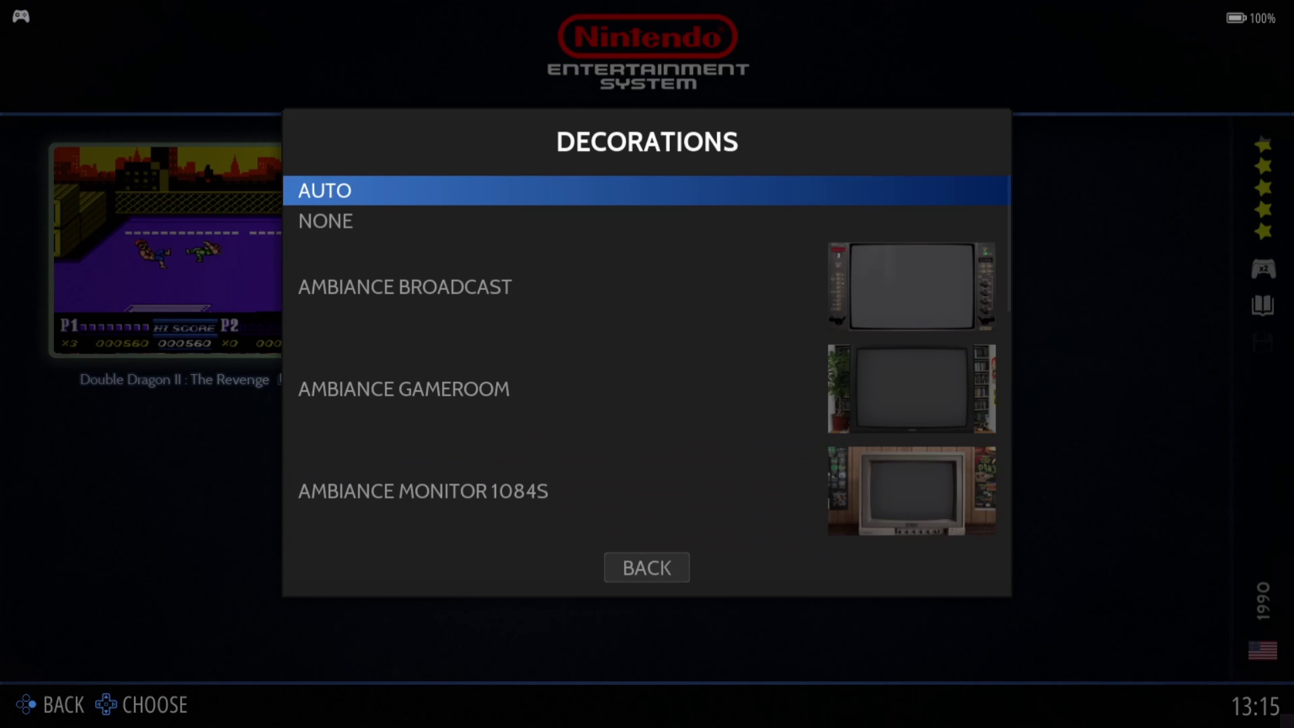
{"action": "key", "text": "Up"}
{"action": "key", "text": "Up"}
{"action": "key", "text": "Down"}
{"action": "key", "text": "Down"}
{"action": "key", "text": "Down"}
{"action": "key", "text": "Return"}
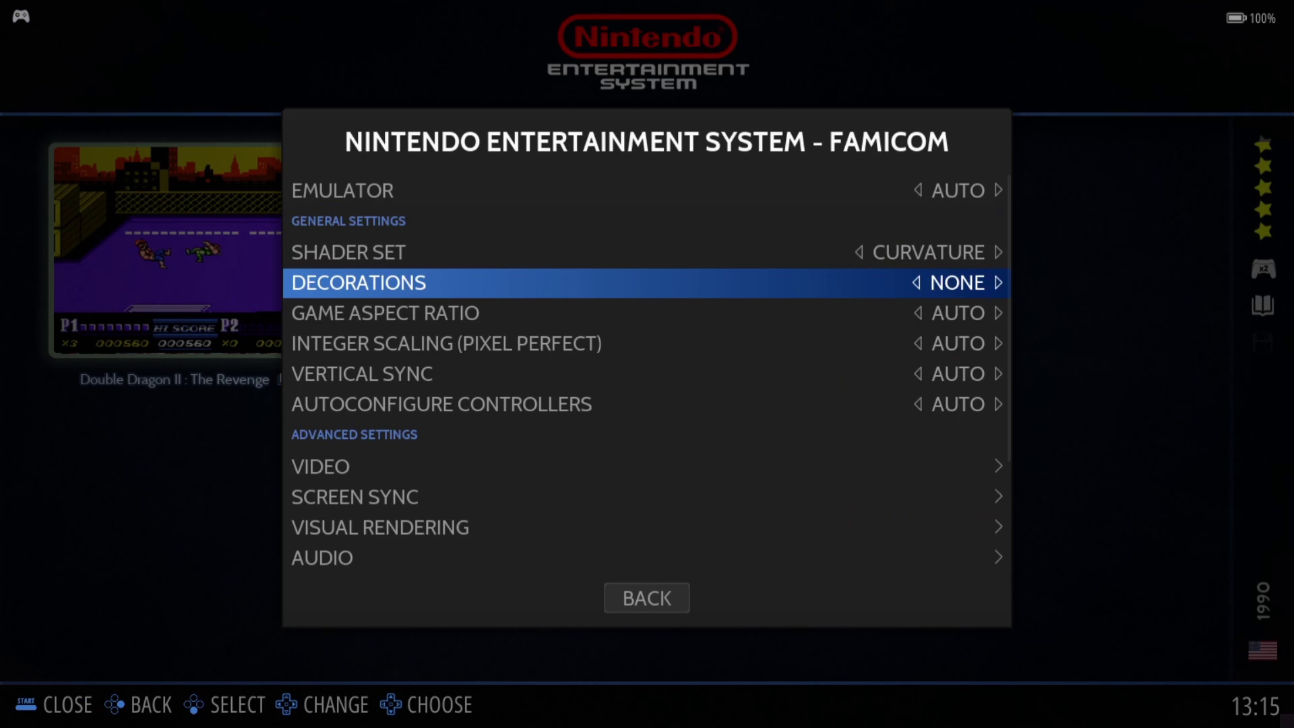
Set the system's game aspect ratio to FULL
{"action": "key", "text": "Down"}
{"action": "key", "text": "Return"}
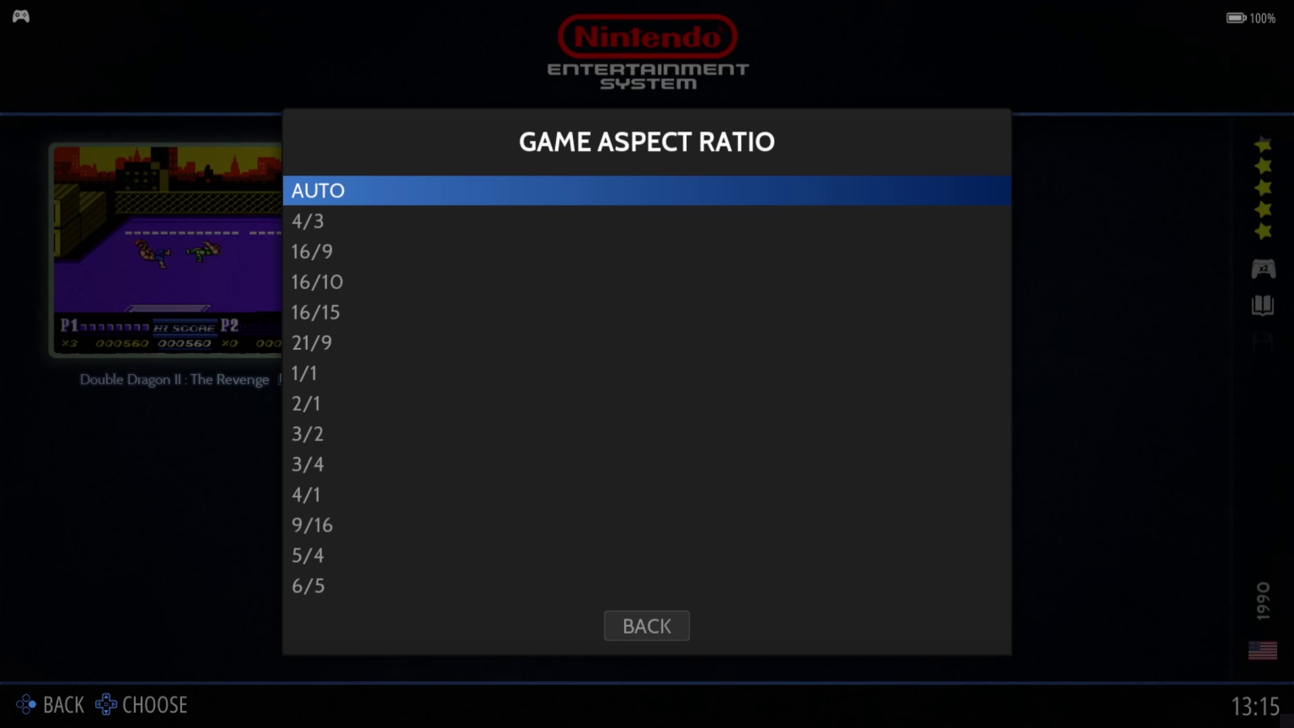
{"action": "key", "text": "Down"}
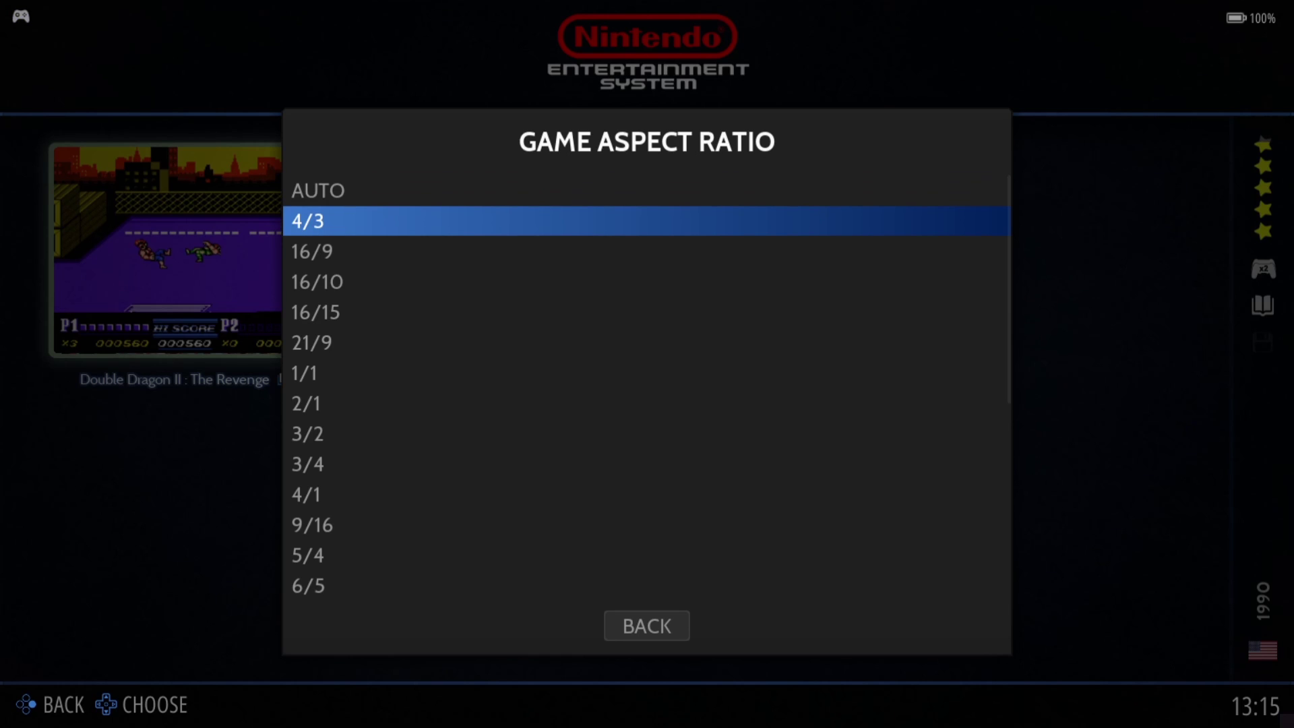
{"action": "key", "text": "Up"}
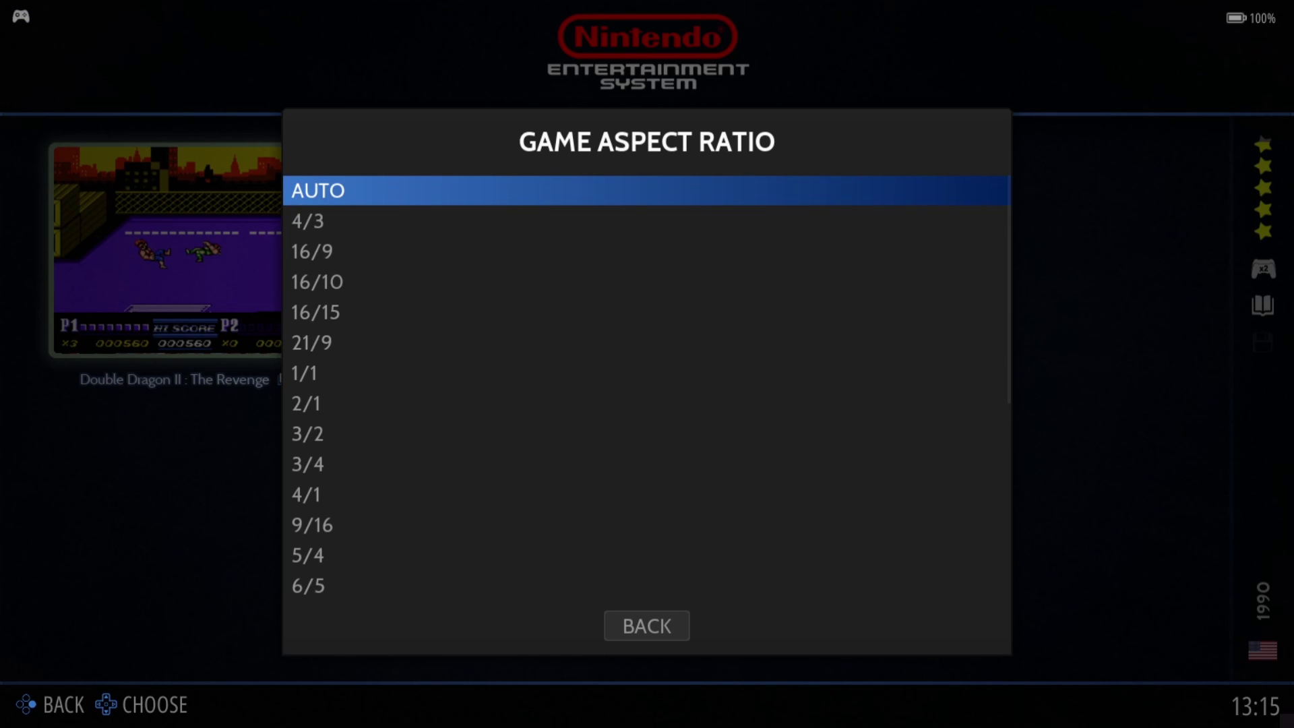
{"action": "key", "text": "Down"}
{"action": "key", "text": "Down"}
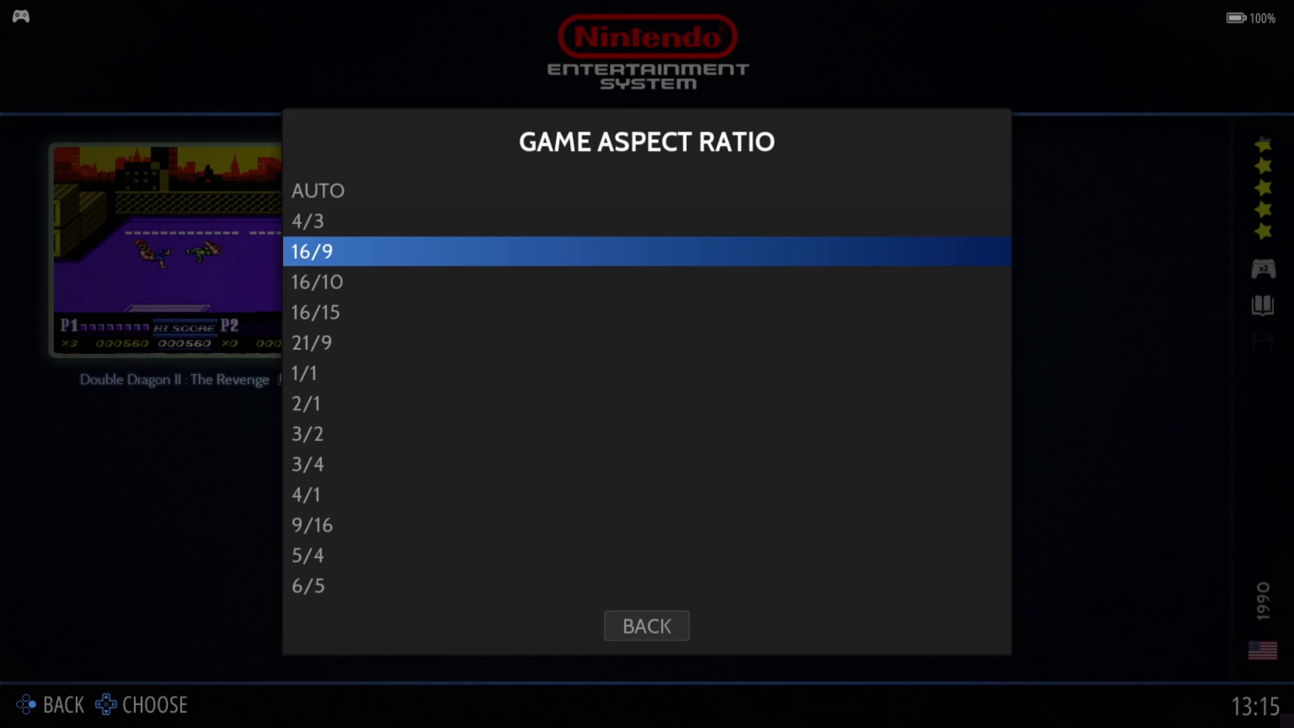
{"action": "key", "text": "Up"}
{"action": "key", "text": "Up"}
{"action": "key", "text": "Up"}
{"action": "key", "text": "Up"}
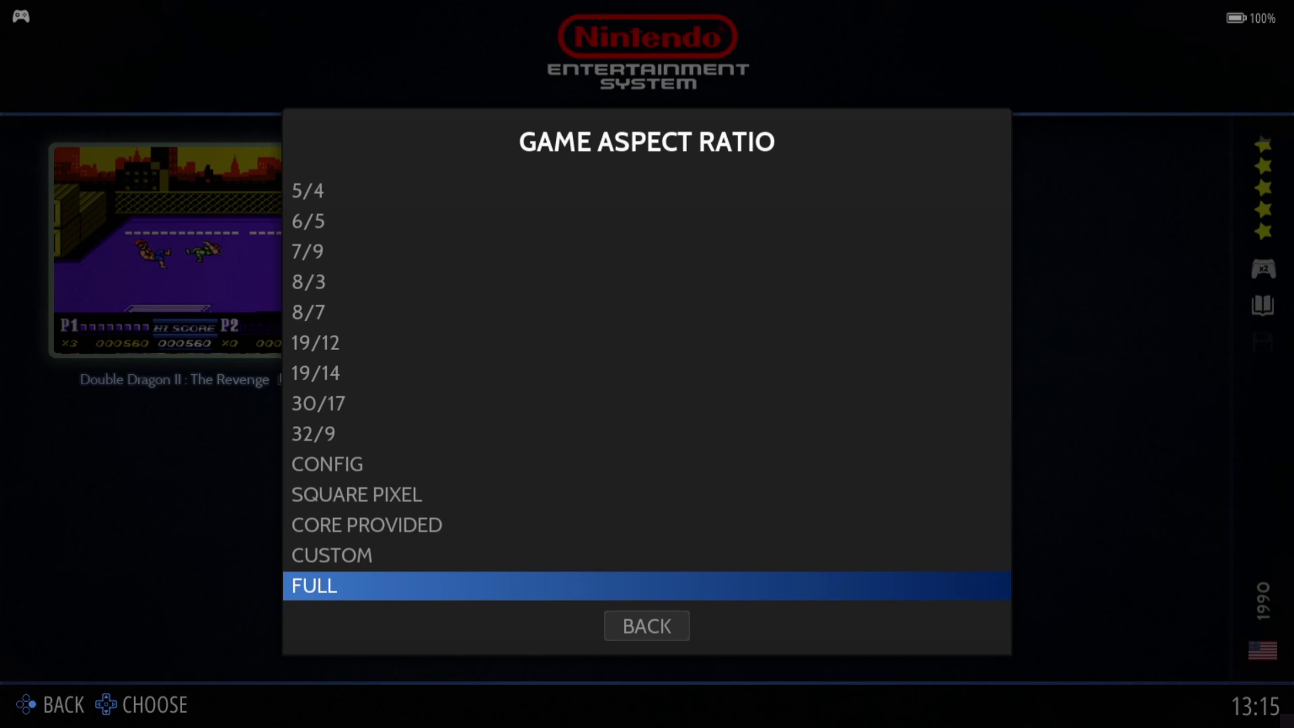
{"action": "key", "text": "Return"}
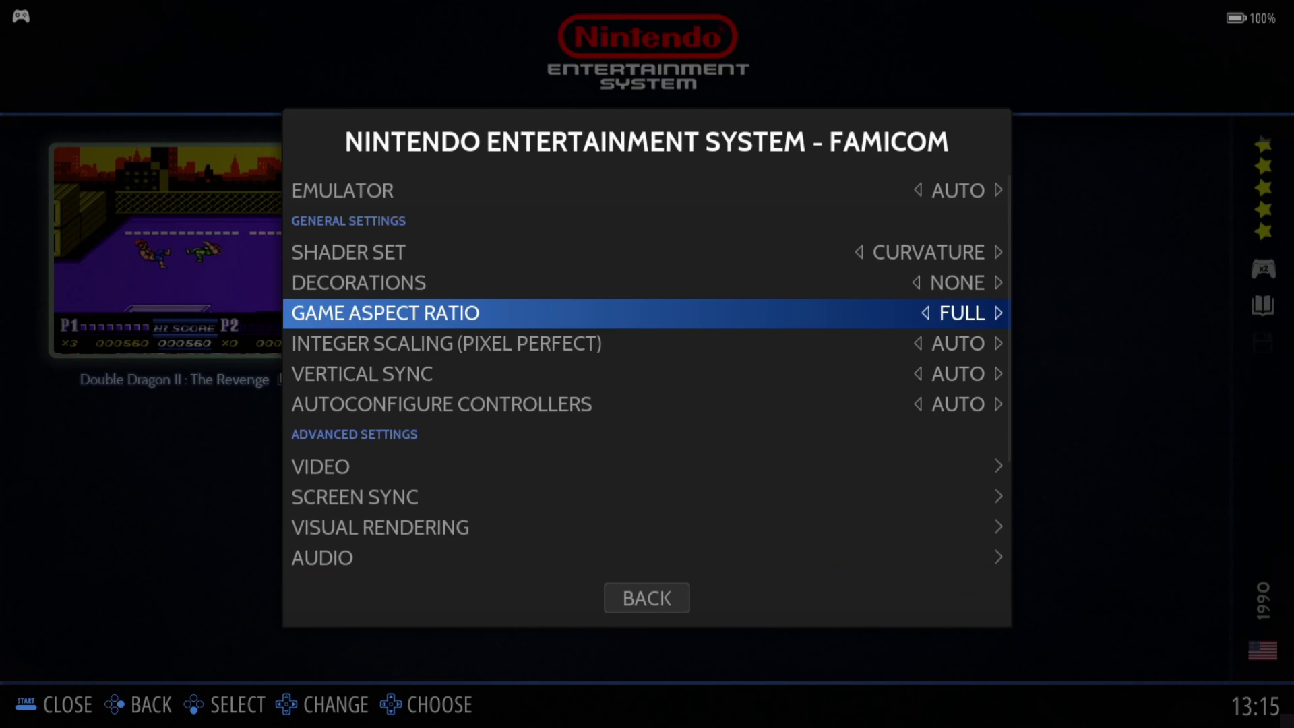
Turn integer scaling (pixel perfect) ON for the system
{"action": "key", "text": "Down"}
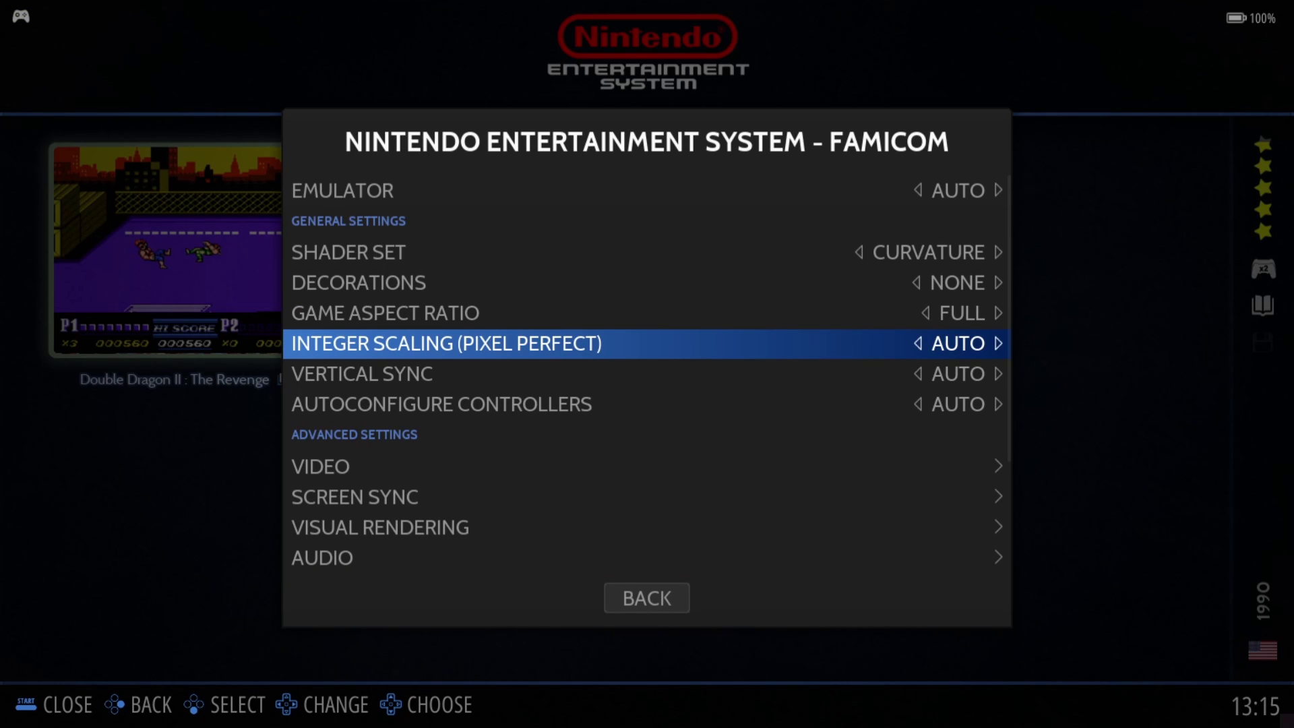
{"action": "key", "text": "Return"}
{"action": "key", "text": "Down"}
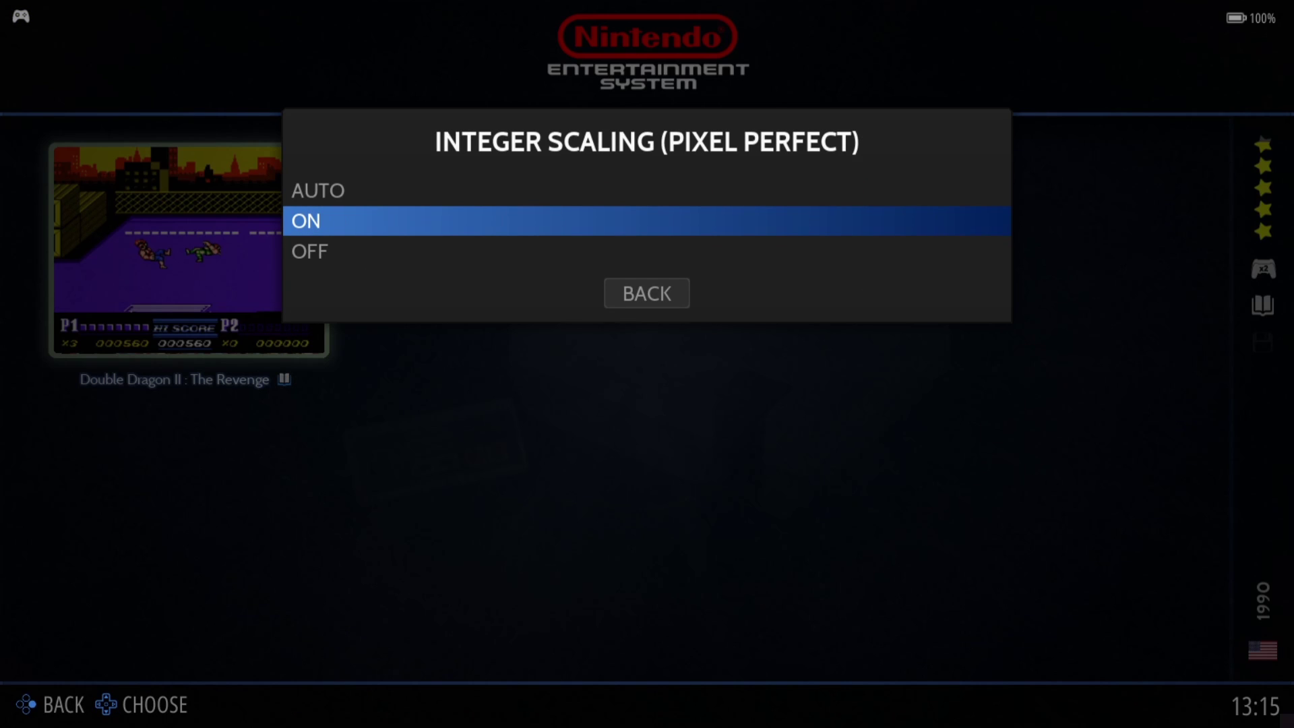
{"action": "key", "text": "Up"}
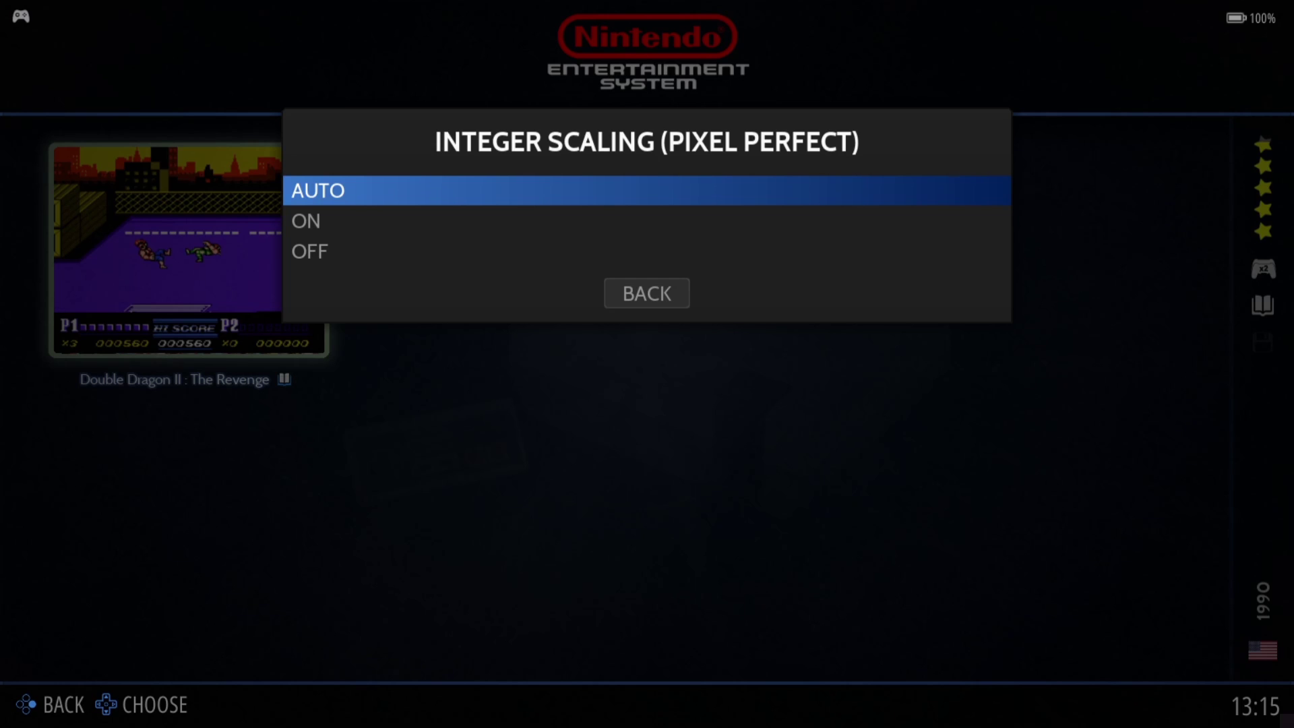
{"action": "key", "text": "Down"}
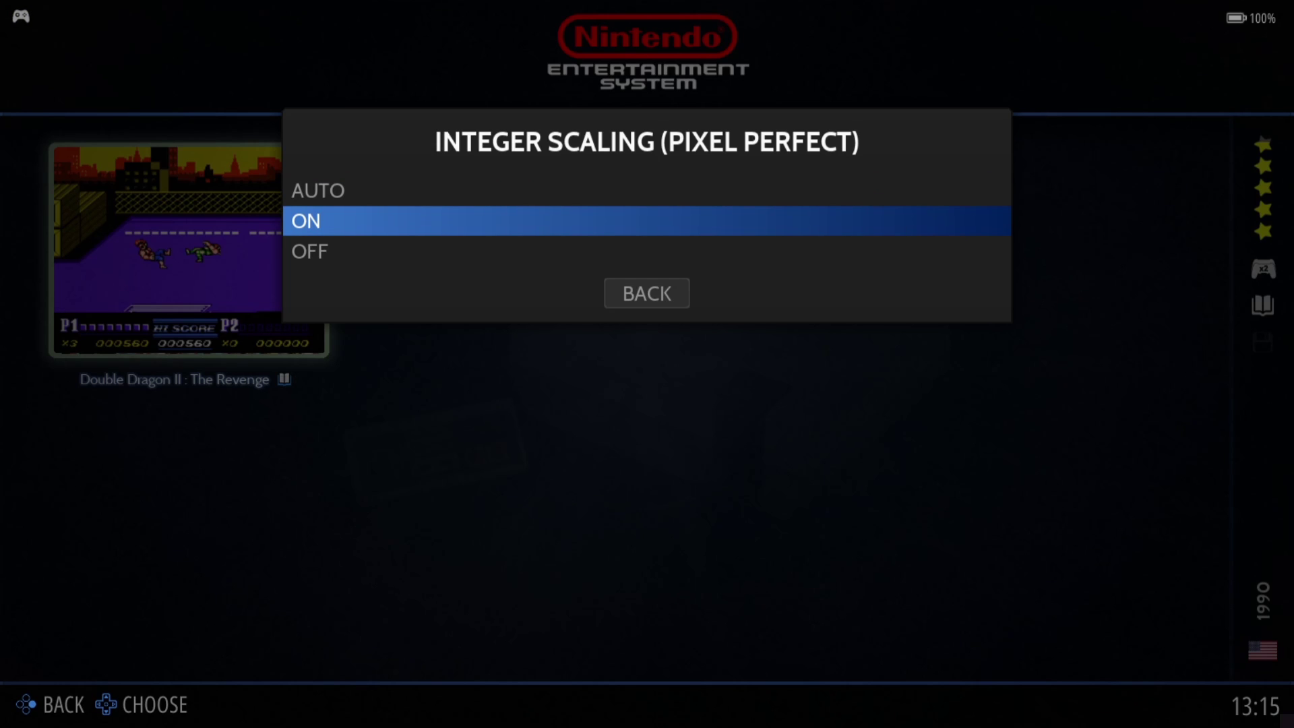
{"action": "key", "text": "Return"}
Set the system's vertical sync to YES
{"action": "key", "text": "Down"}
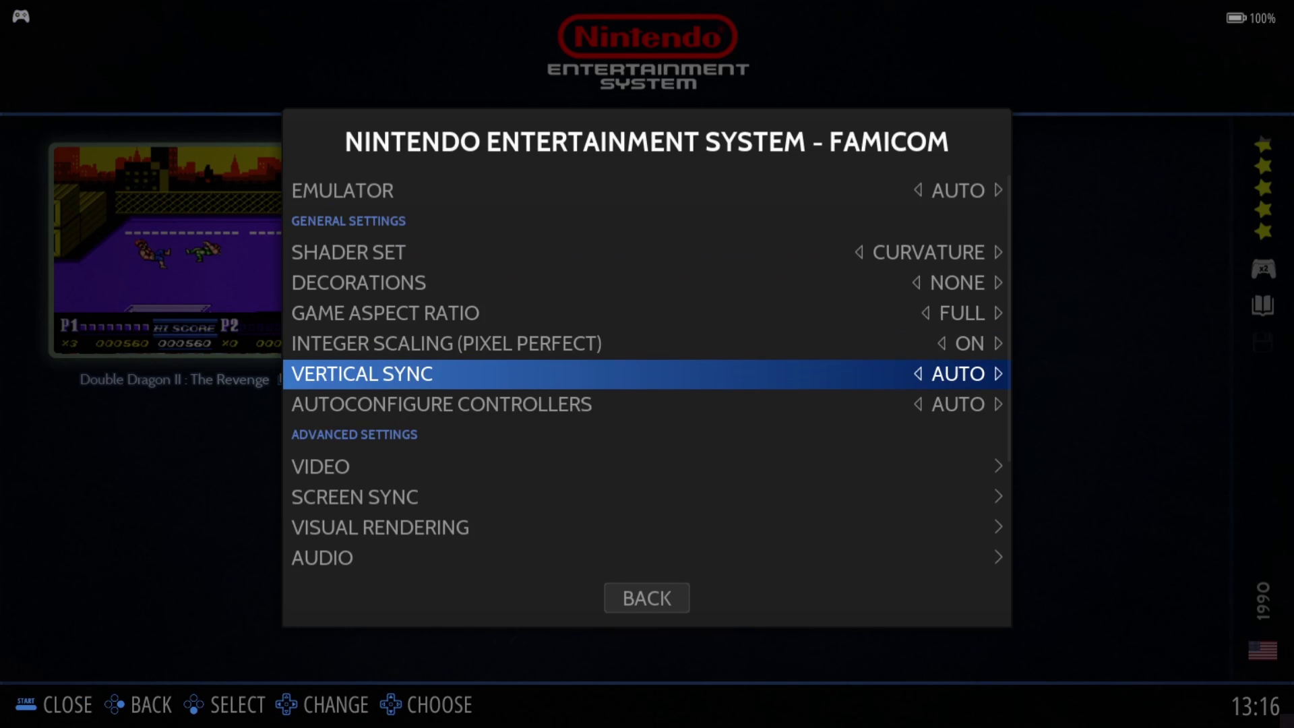
{"action": "key", "text": "Return"}
{"action": "key", "text": "Down"}
{"action": "key", "text": "Down"}
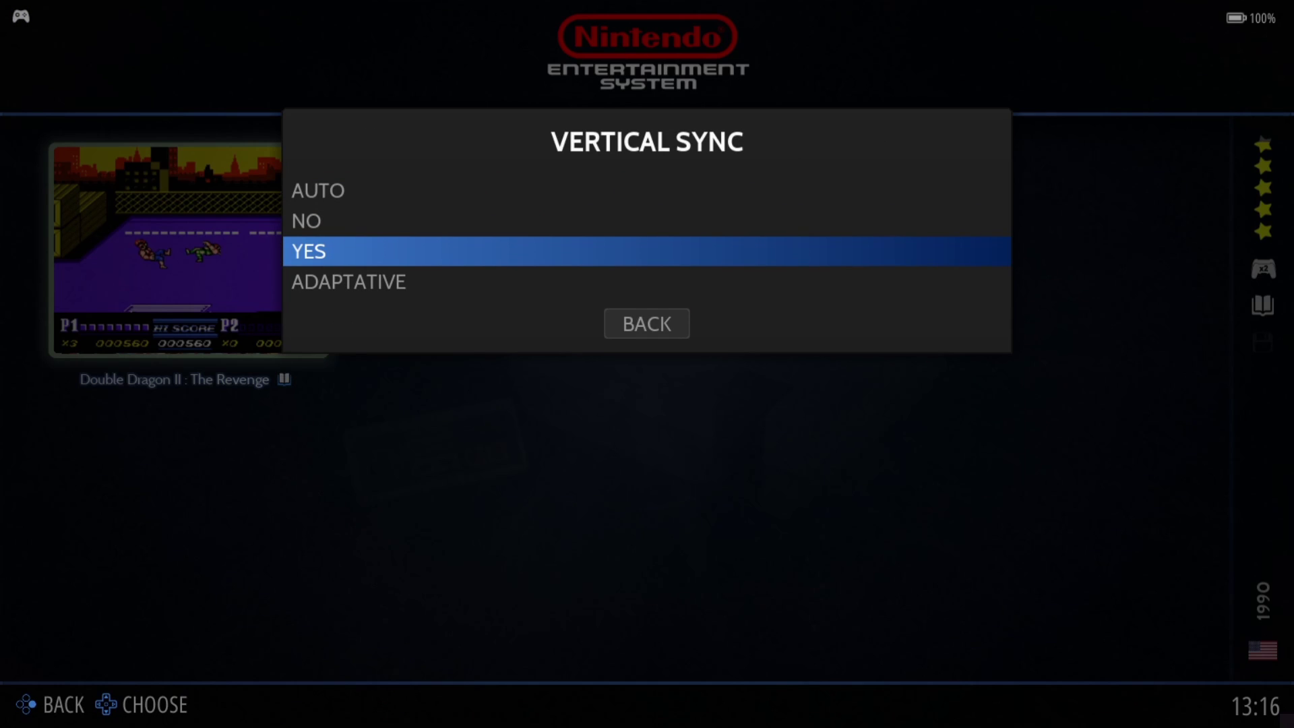
{"action": "key", "text": "Return"}
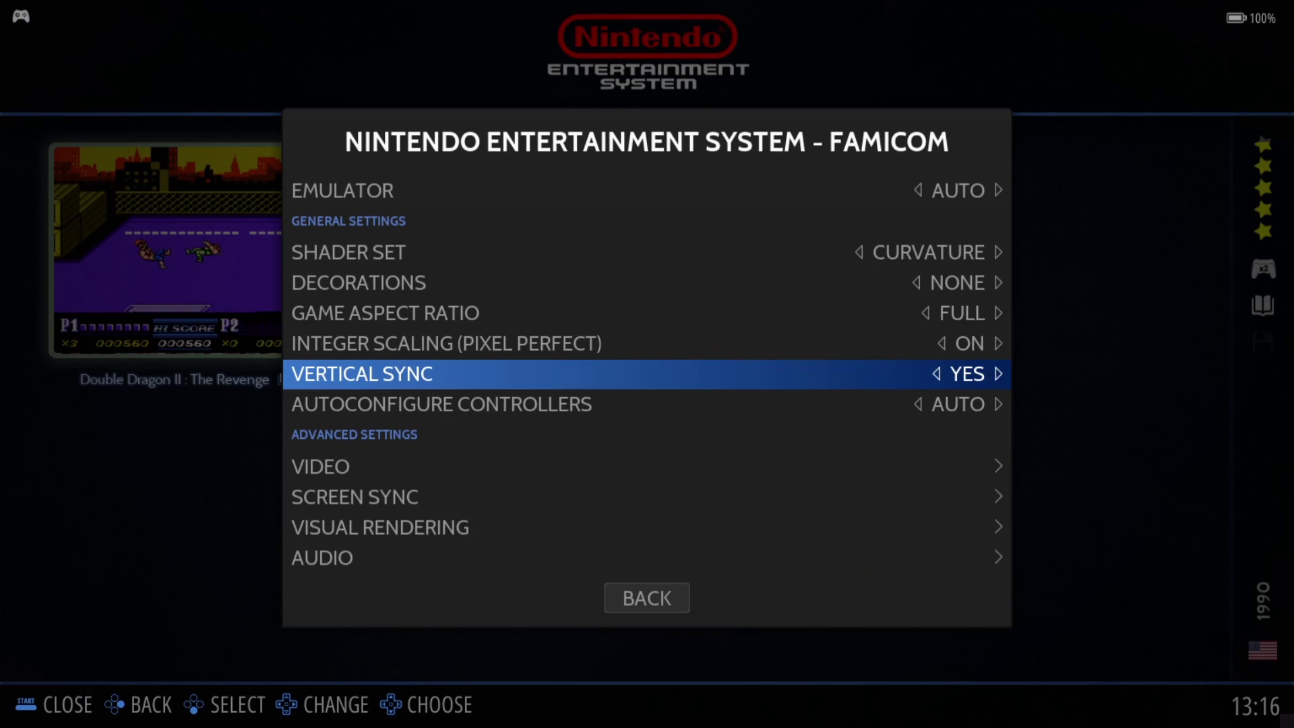
Turn ON smooth games (bilinear filtering) in the system's visual rendering settings
{"action": "key", "text": "Down"}
{"action": "key", "text": "Down"}
{"action": "key", "text": "Down"}
{"action": "key", "text": "Down"}
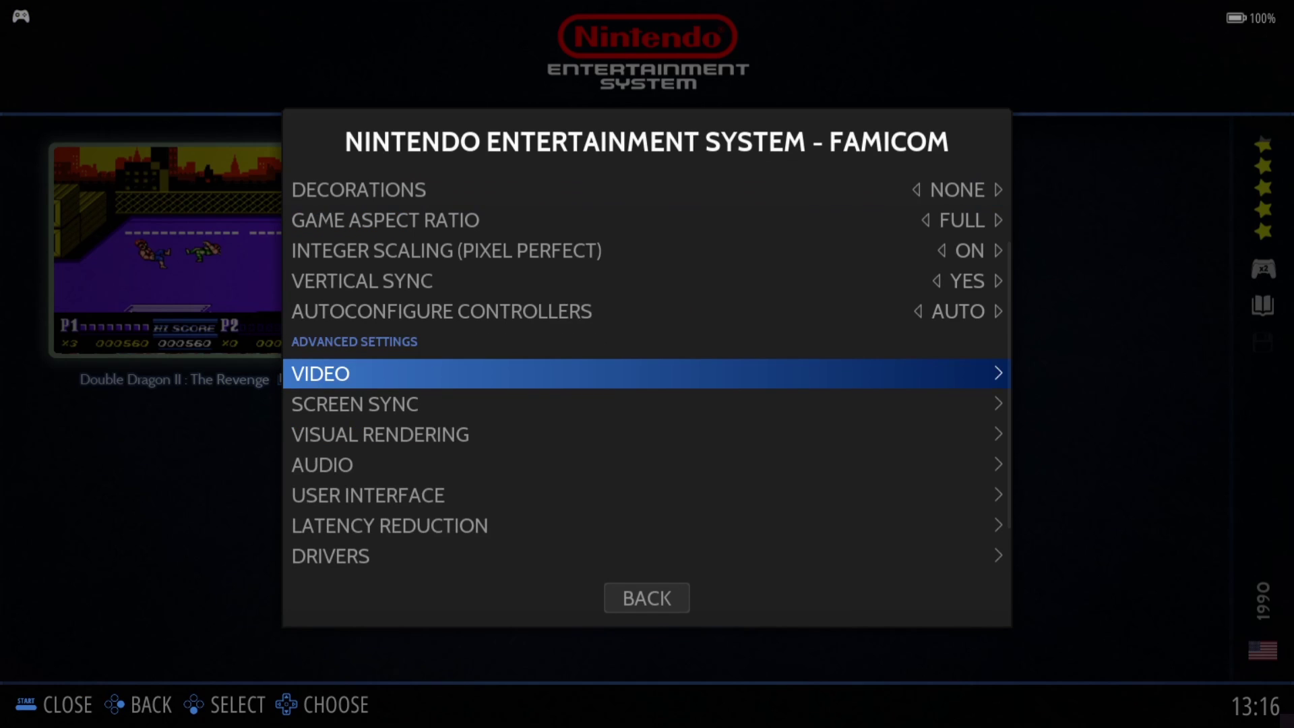
{"action": "key", "text": "Return"}
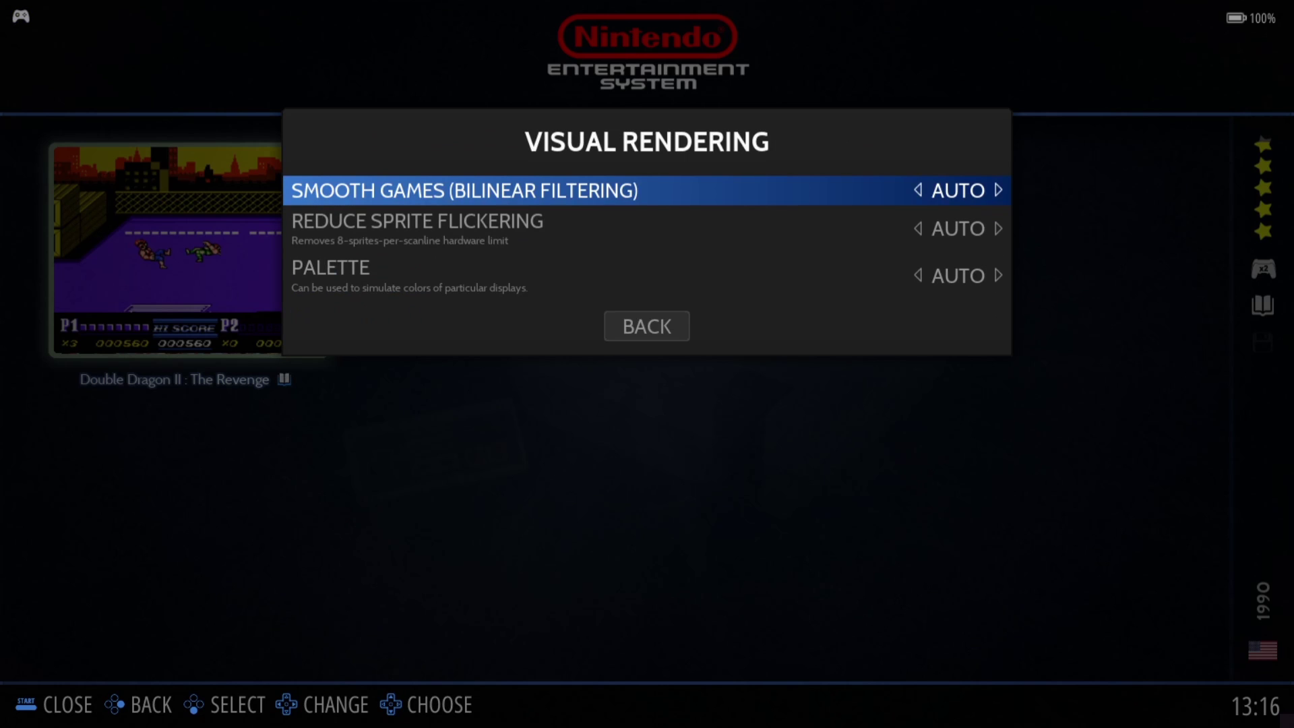
{"action": "key", "text": "Return"}
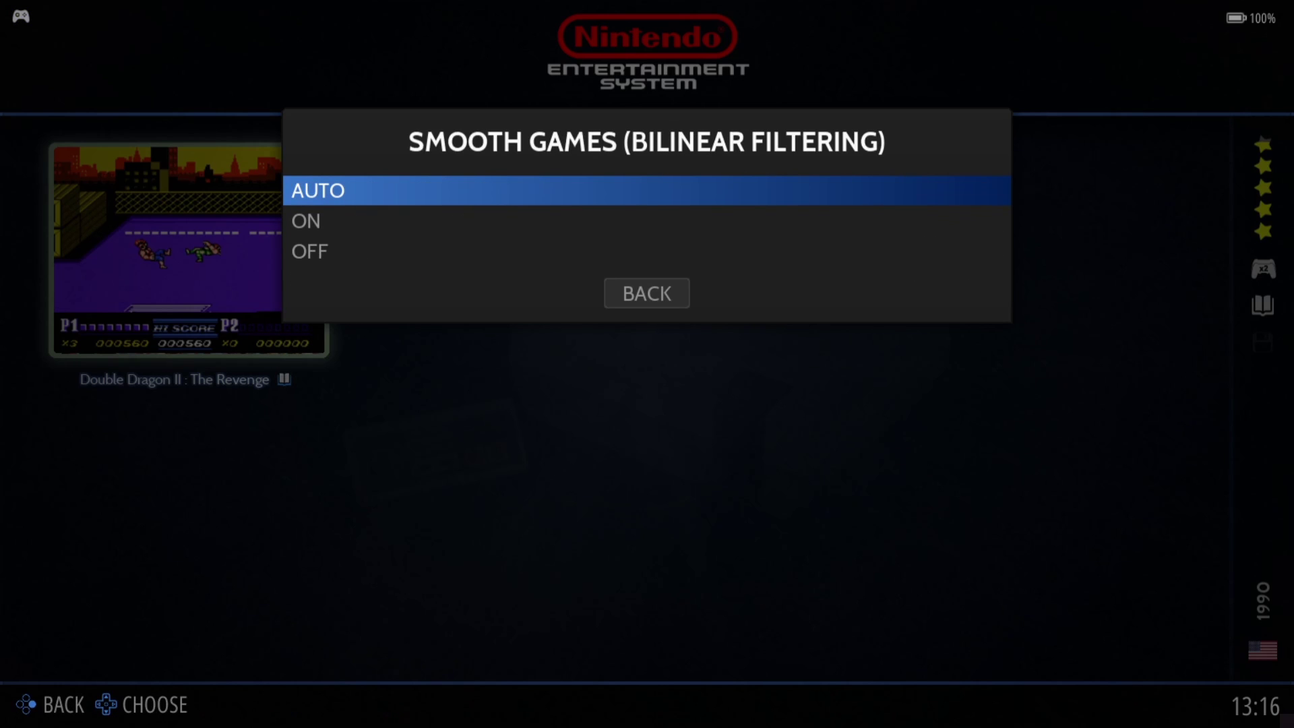
{"action": "key", "text": "Down"}
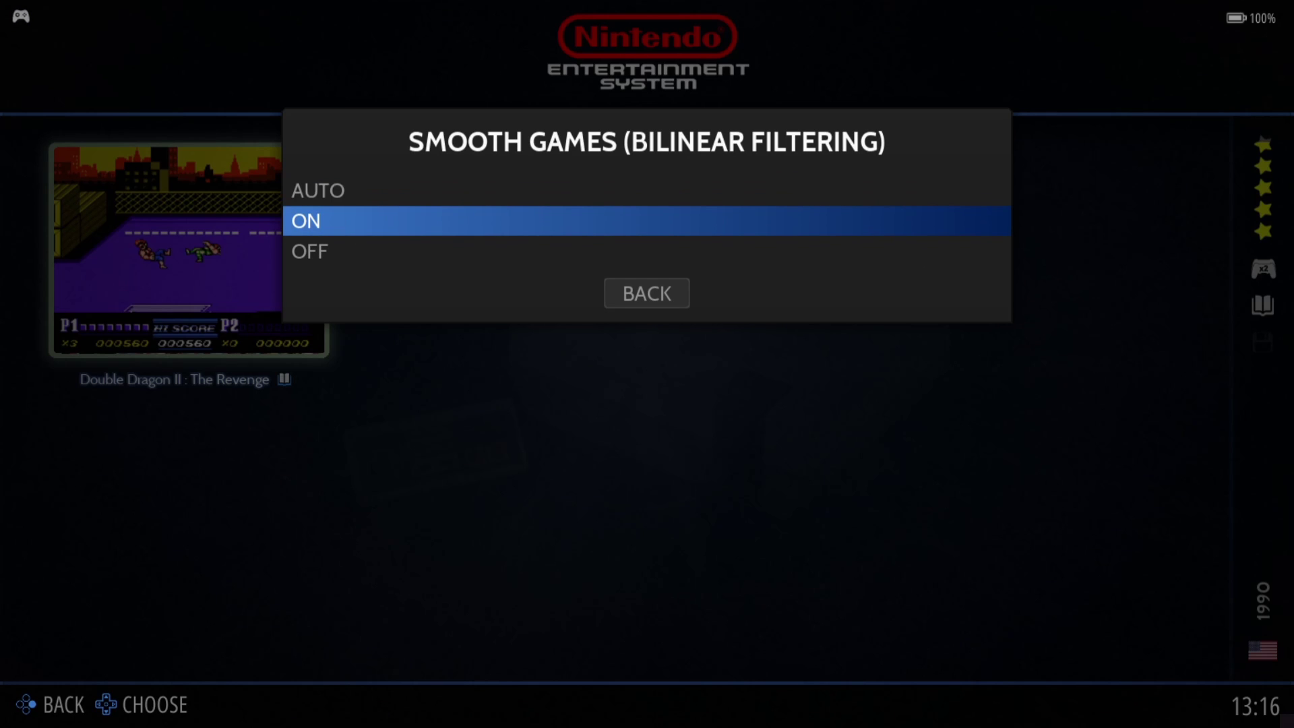
{"action": "key", "text": "Return"}
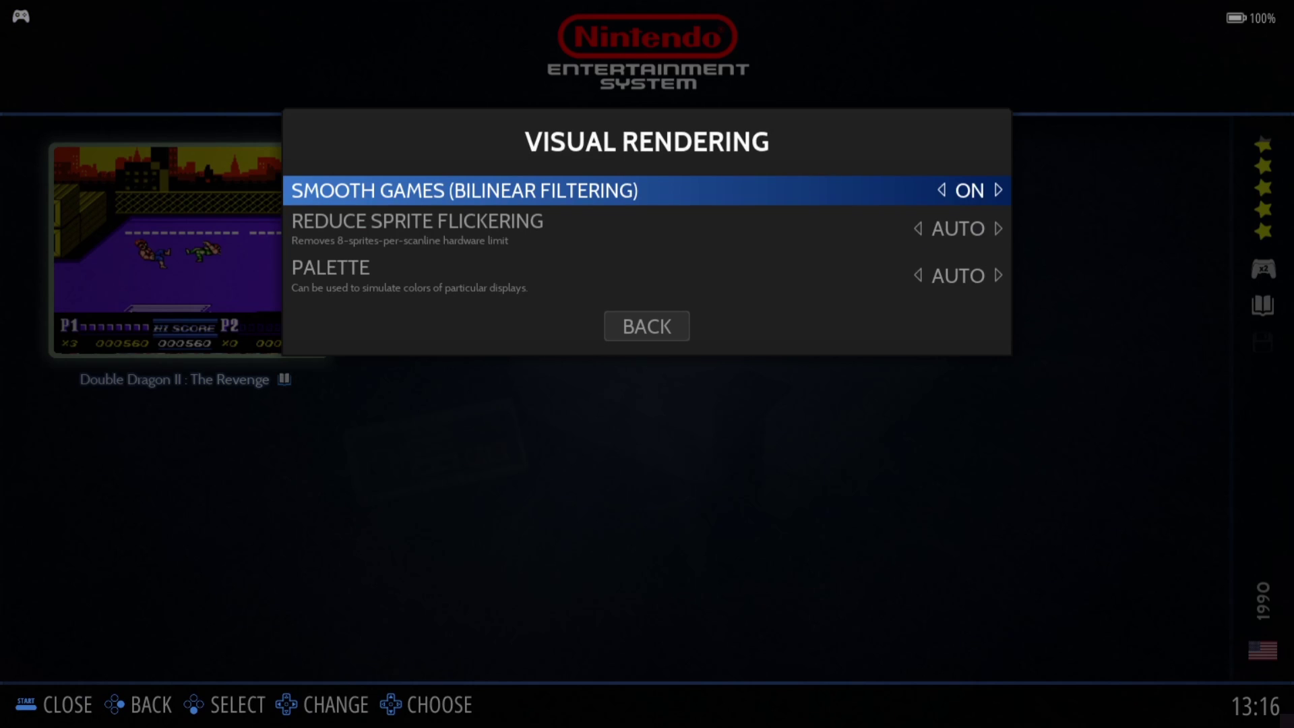
Check the choices for reducing sprite flickering and keep AUTO
{"action": "key", "text": "Down"}
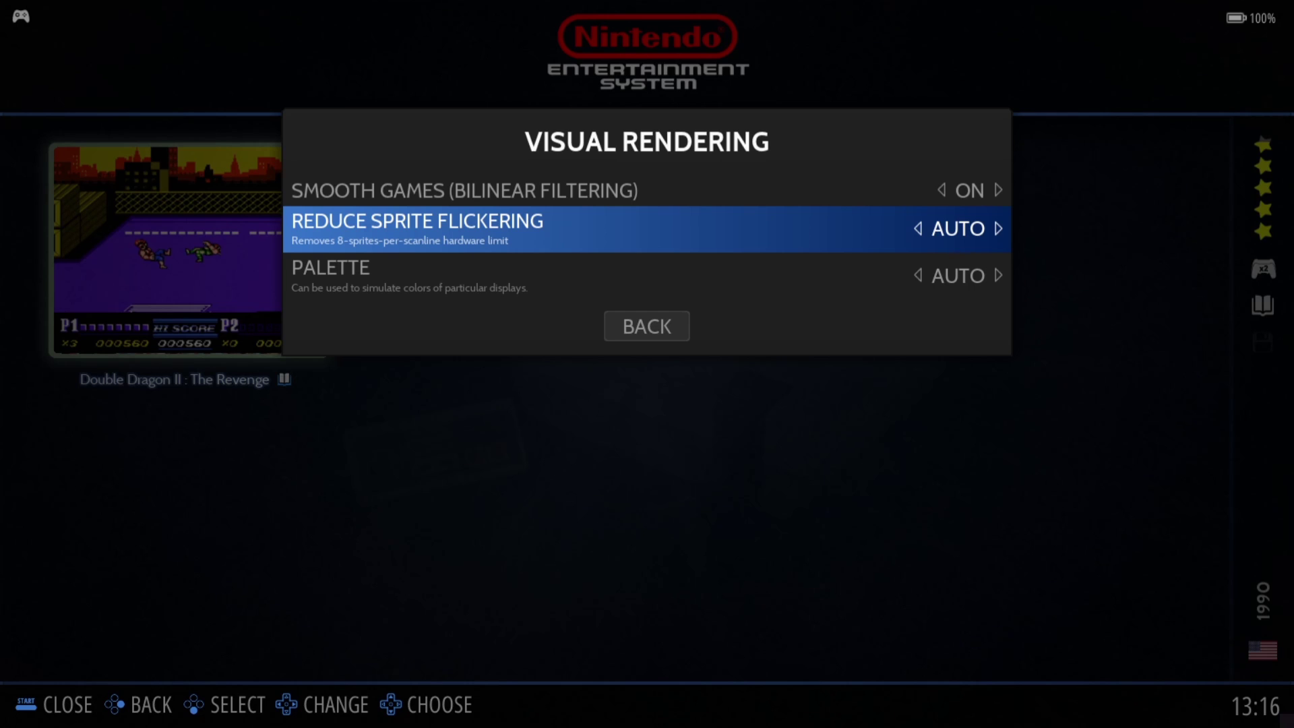
{"action": "key", "text": "Return"}
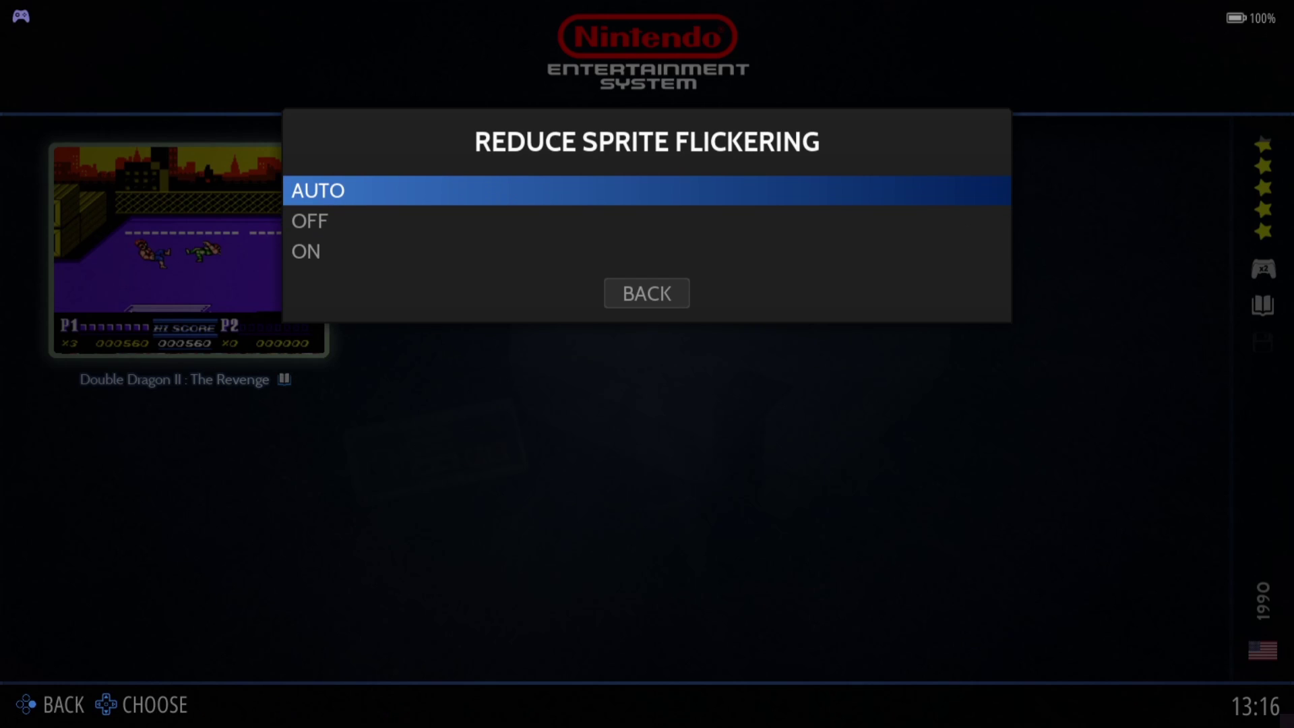
{"action": "key", "text": "Return"}
Examine the color palettes offered in the visual rendering settings and keep AUTO
{"action": "key", "text": "Down"}
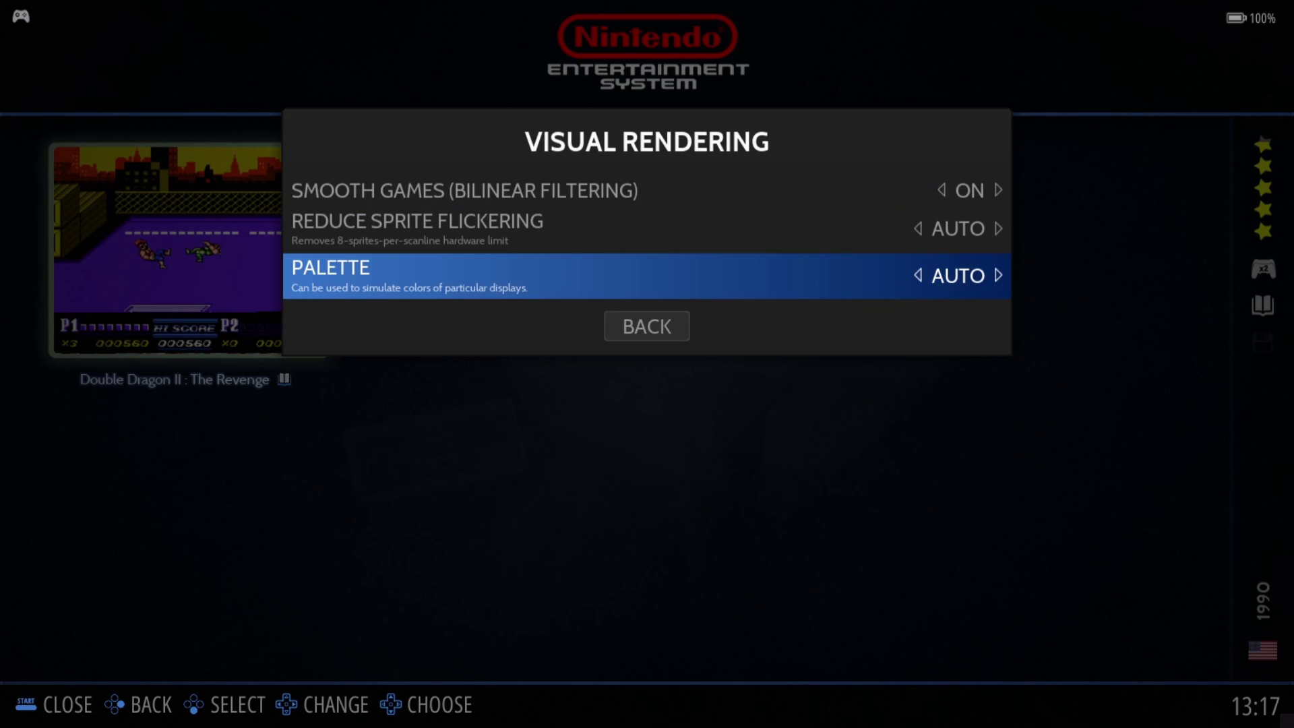
{"action": "key", "text": "Return"}
{"action": "key", "text": "Down"}
{"action": "key", "text": "Down"}
{"action": "key", "text": "Down"}
{"action": "key", "text": "Down"}
{"action": "key", "text": "Down"}
{"action": "key", "text": "Down"}
{"action": "key", "text": "Down"}
{"action": "key", "text": "Down"}
{"action": "key", "text": "Down"}
{"action": "key", "text": "Down"}
{"action": "key", "text": "Down"}
{"action": "key", "text": "Down"}
{"action": "key", "text": "Down"}
{"action": "key", "text": "Down"}
{"action": "key", "text": "Down"}
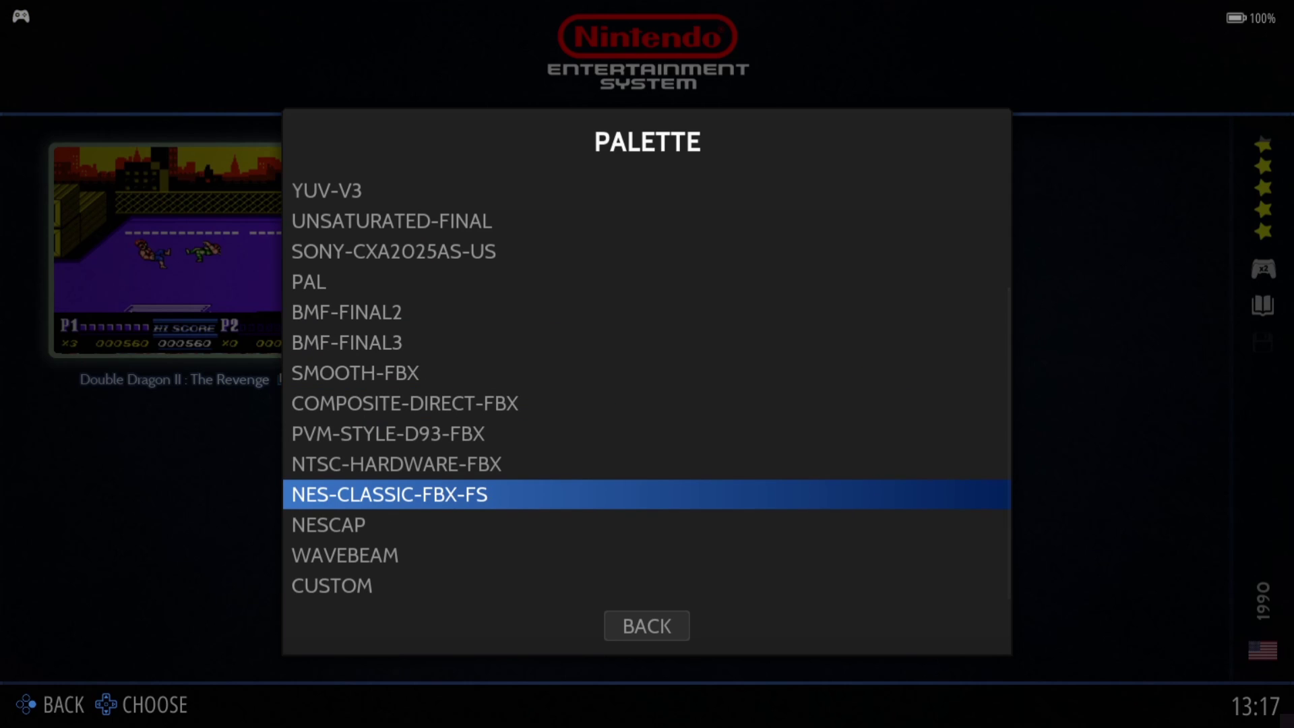
{"action": "key", "text": "Down"}
{"action": "key", "text": "Down"}
{"action": "key", "text": "Down"}
{"action": "key", "text": "Down"}
{"action": "key", "text": "Down"}
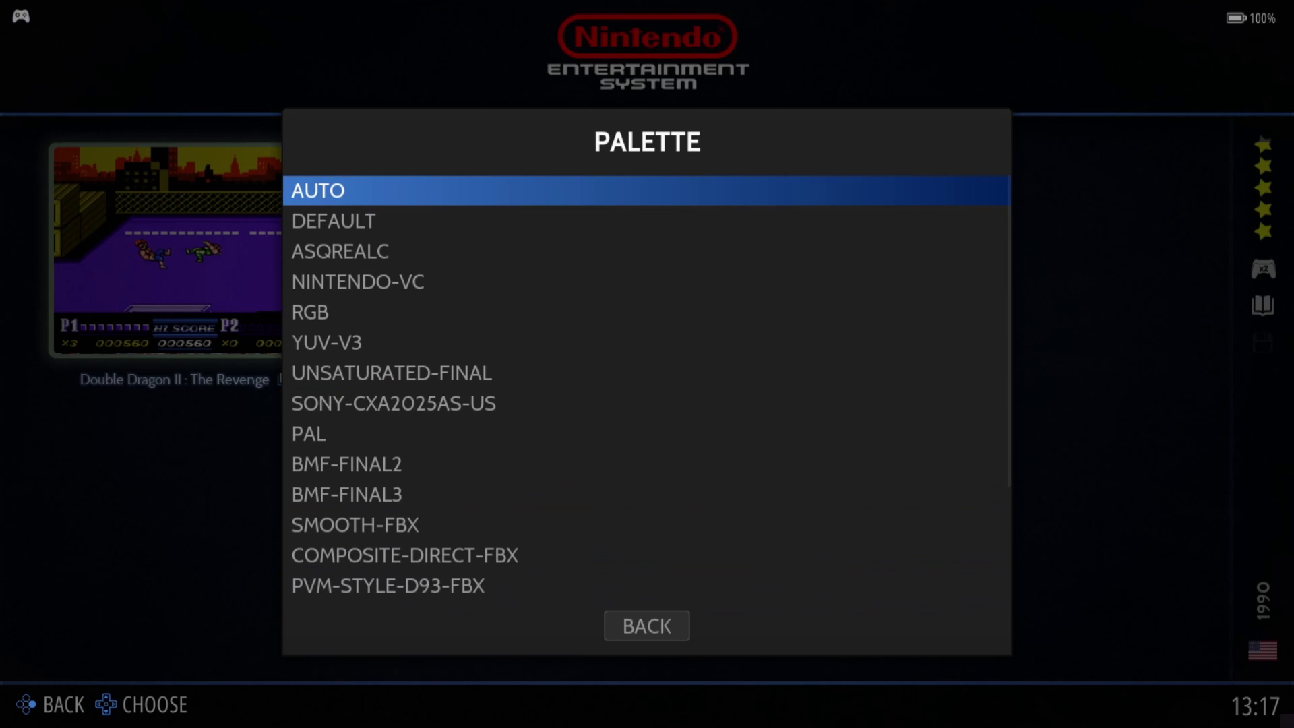
{"action": "key", "text": "Return"}
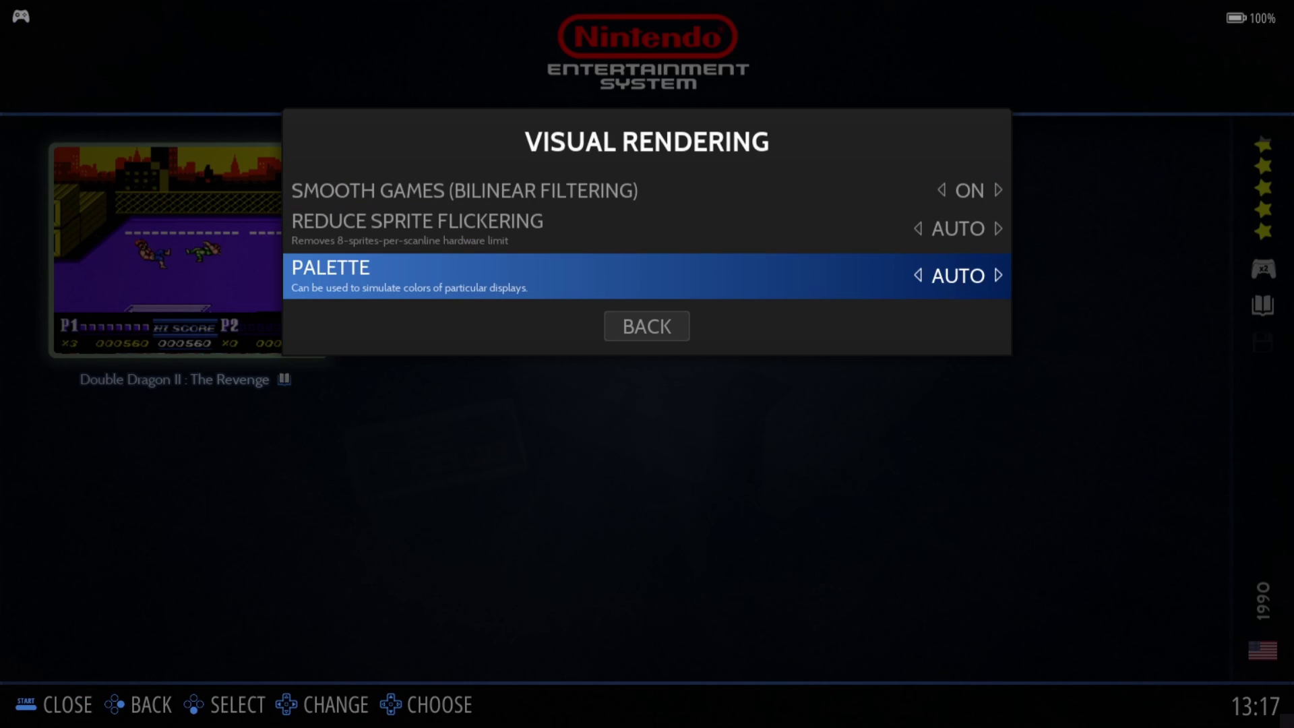
Leave the visual rendering and advanced system options and return to the Nintendo Entertainment System game list
{"action": "key", "text": "Escape"}
{"action": "key", "text": "Escape"}
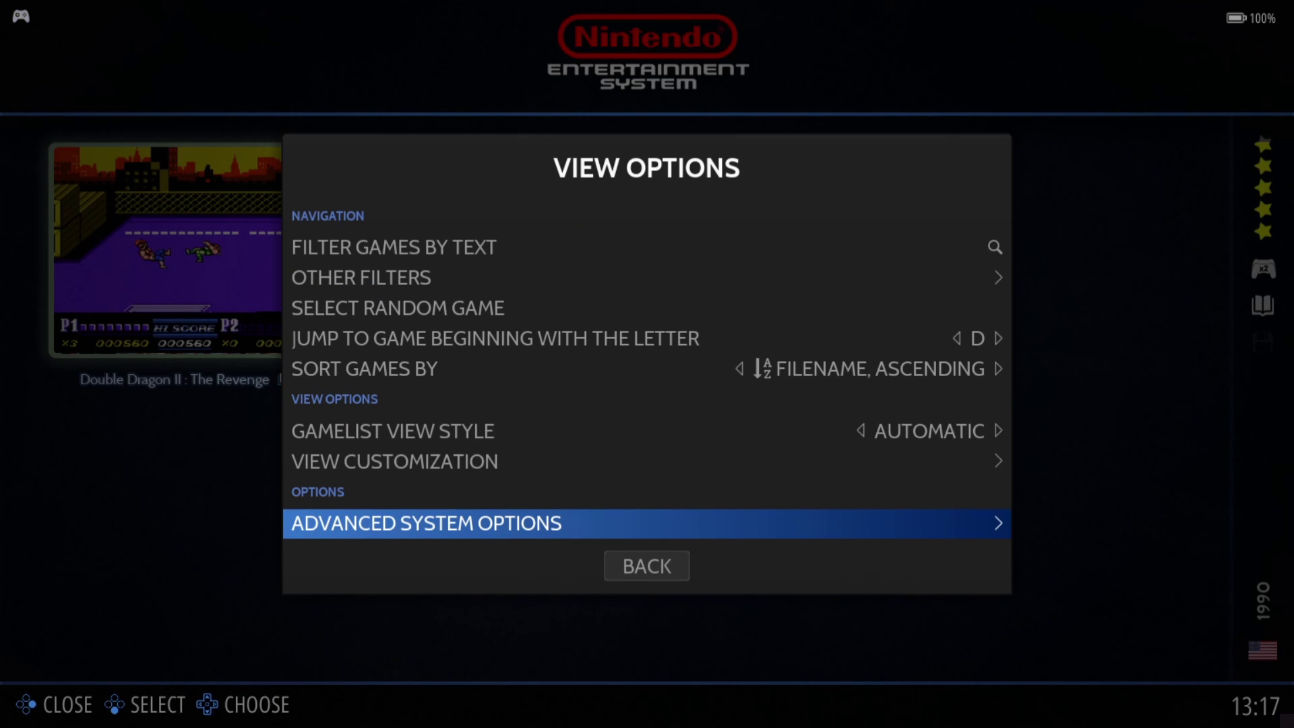
{"action": "key", "text": "Escape"}
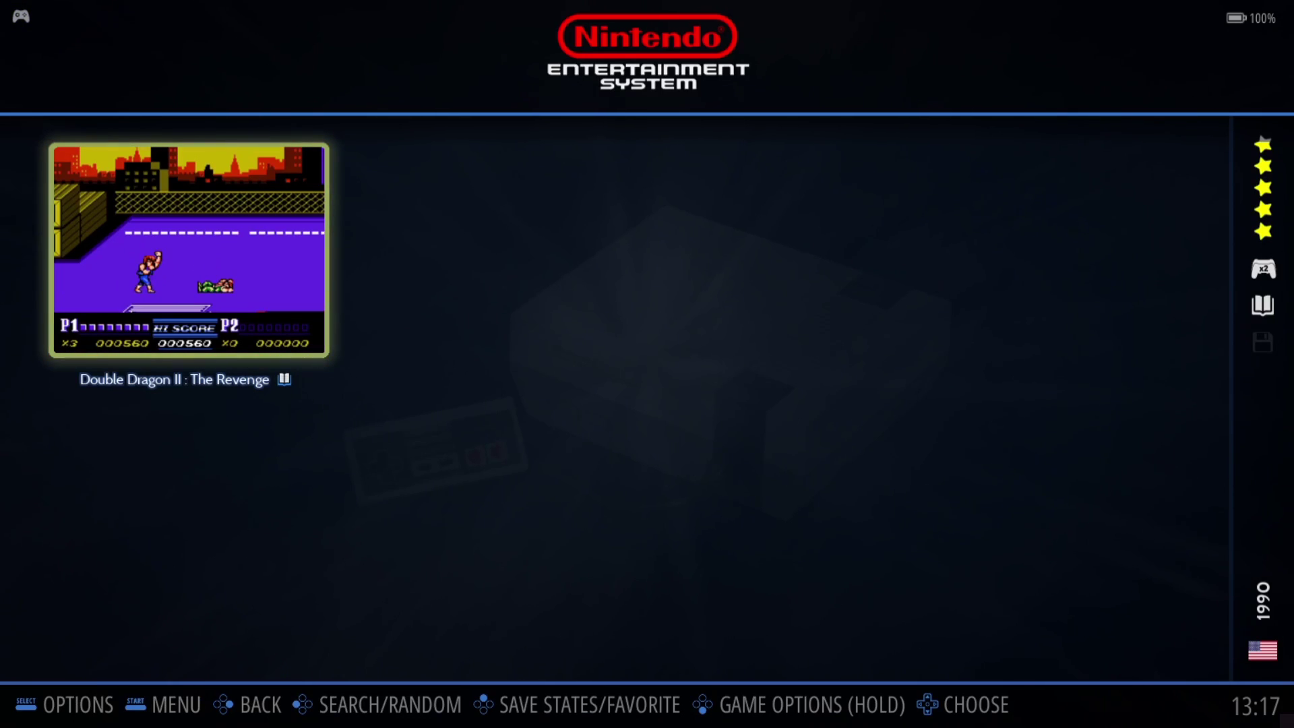
Launch Double Dragon II: The Revenge and skip the licence and story screens to start playing
{"action": "key", "text": "Return"}
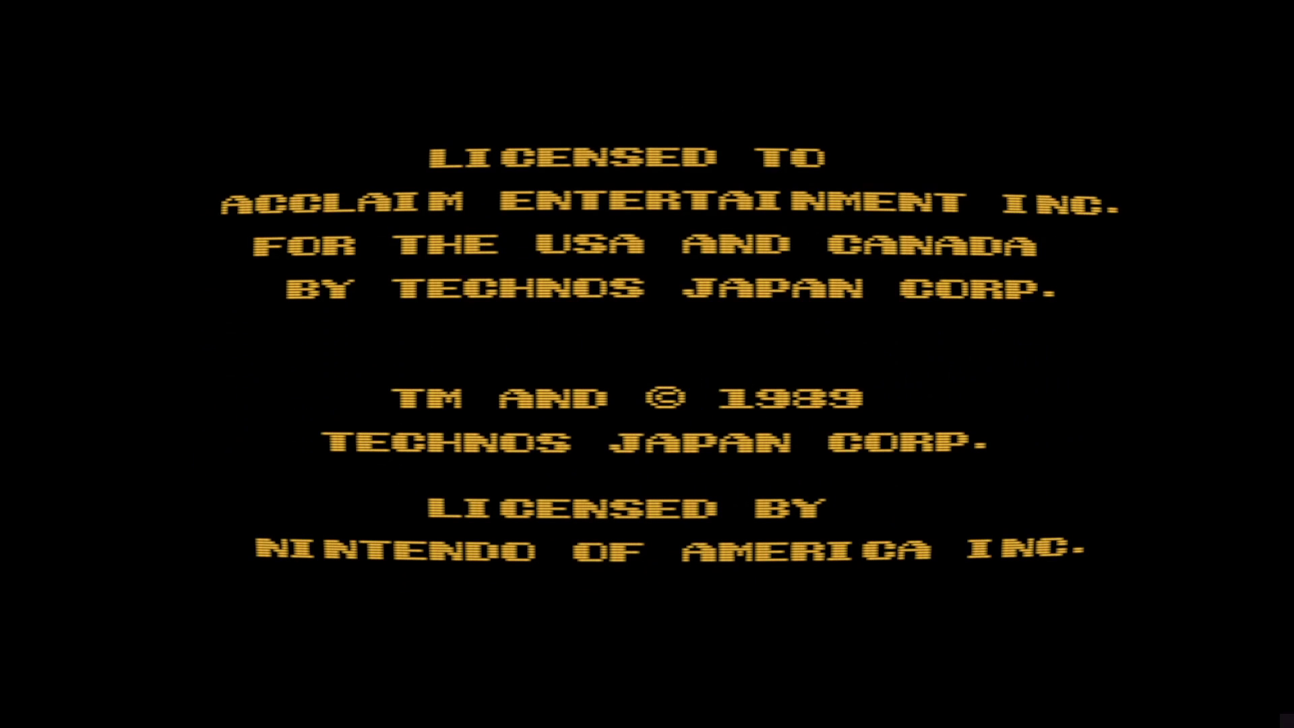
{"action": "key", "text": "Return"}
{"action": "key", "text": "Return"}
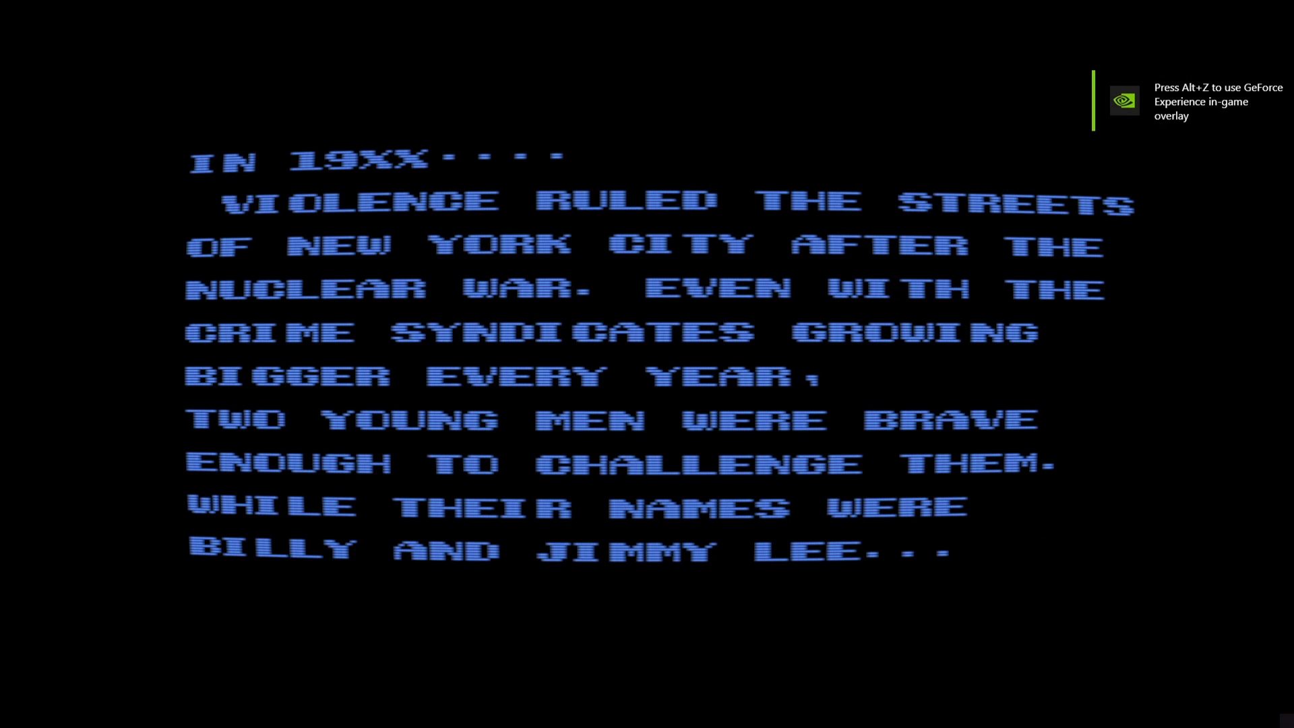
{"action": "key", "text": "Return"}
{"action": "key", "text": "Right"}
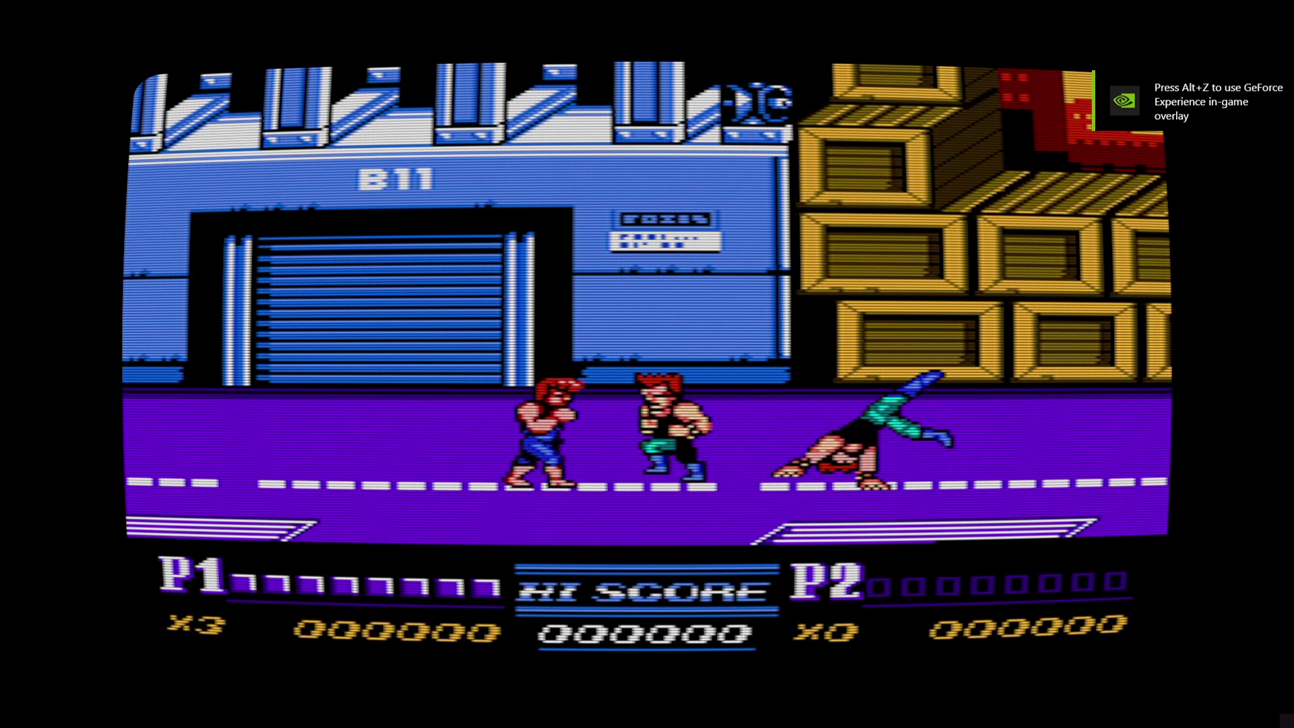
Test the game by fighting the two enemies in front of warehouse B11
{"action": "key", "text": "z+x"}
{"action": "key", "text": "x"}
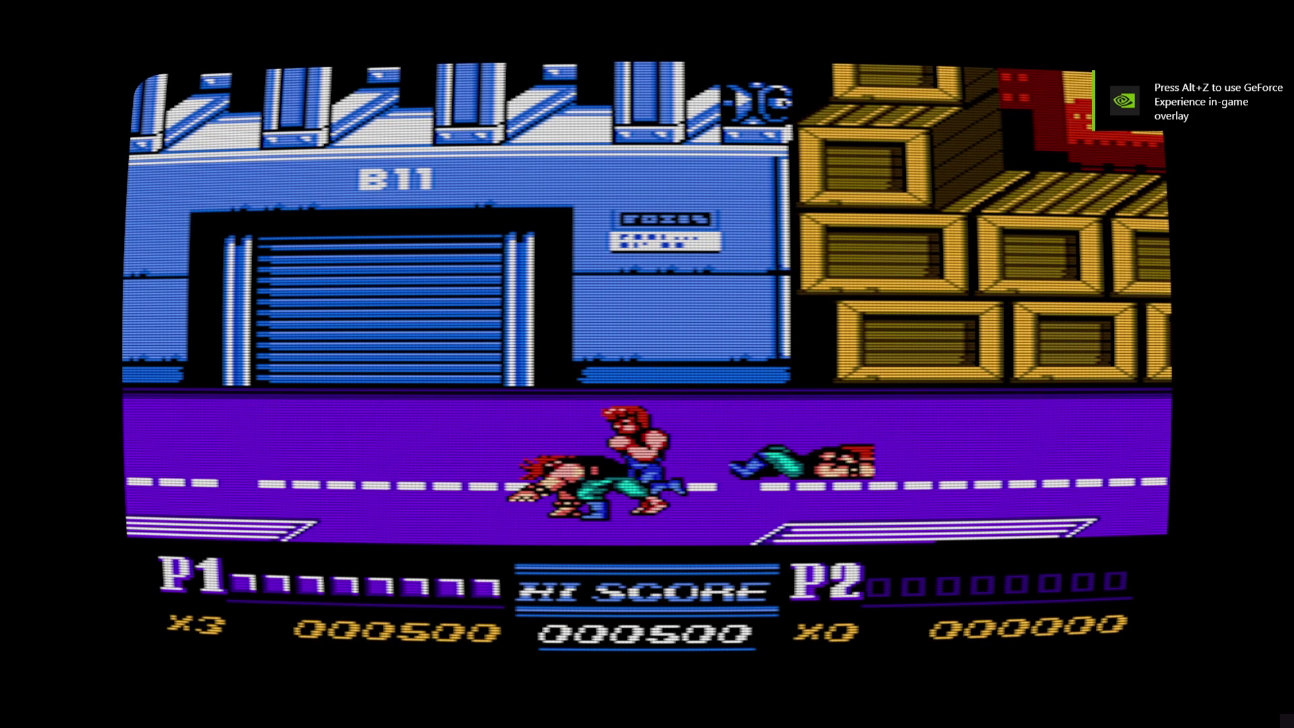
{"action": "key", "text": "z+x"}
{"action": "key", "text": "x"}
{"action": "key", "text": "x"}
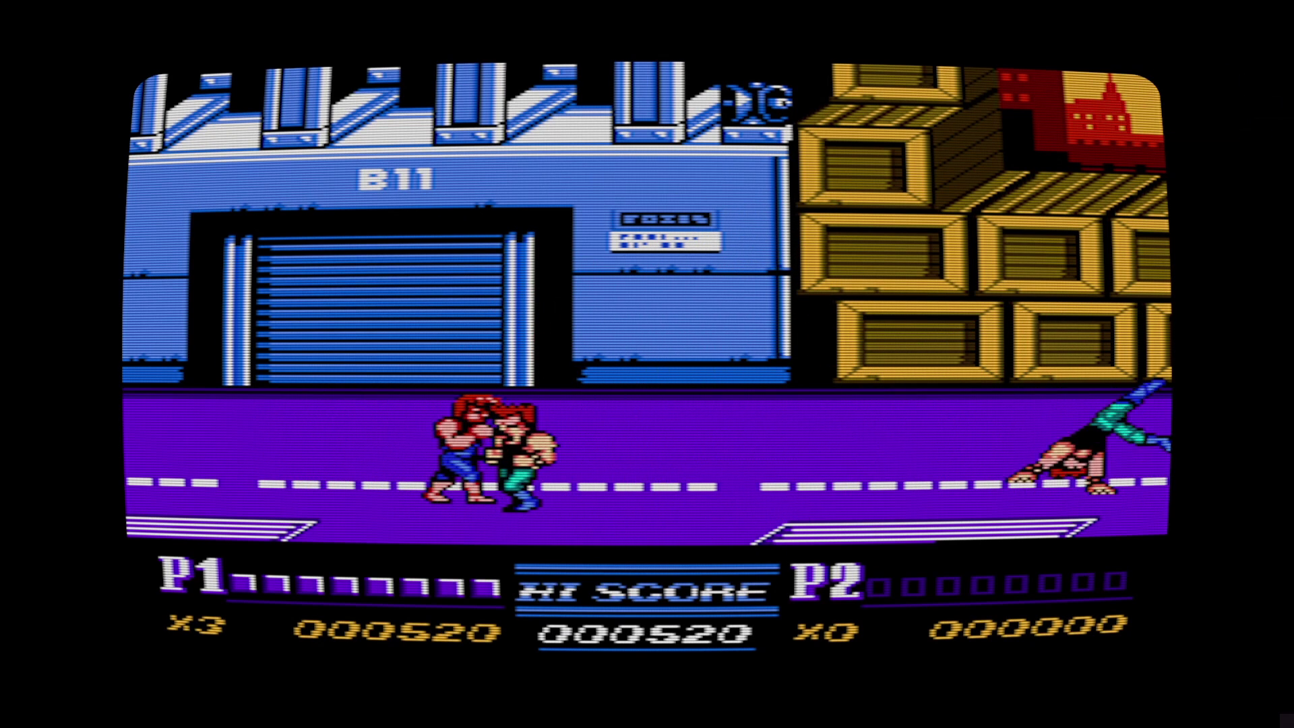
{"action": "key", "text": "x"}
{"action": "key", "text": "x"}
{"action": "key", "text": "Right"}
{"action": "key", "text": "z+x"}
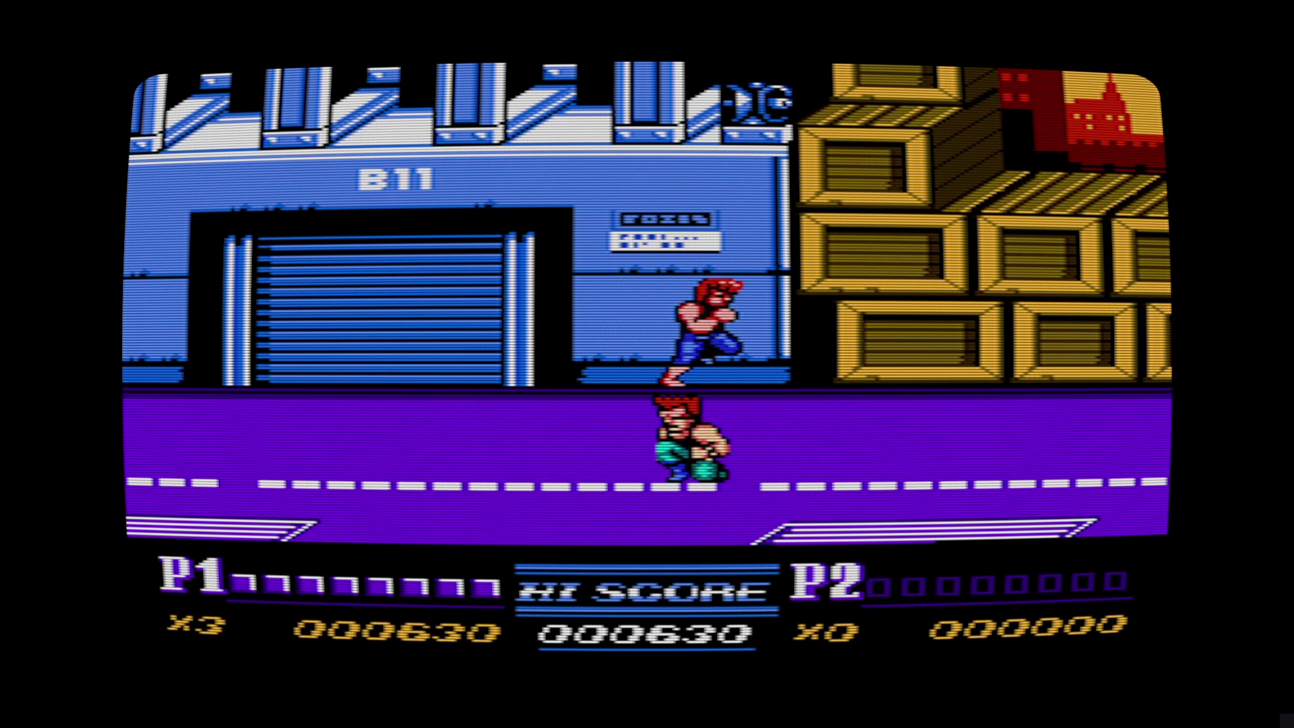
{"action": "key", "text": "Left"}
{"action": "key", "text": "x"}
{"action": "key", "text": "x"}
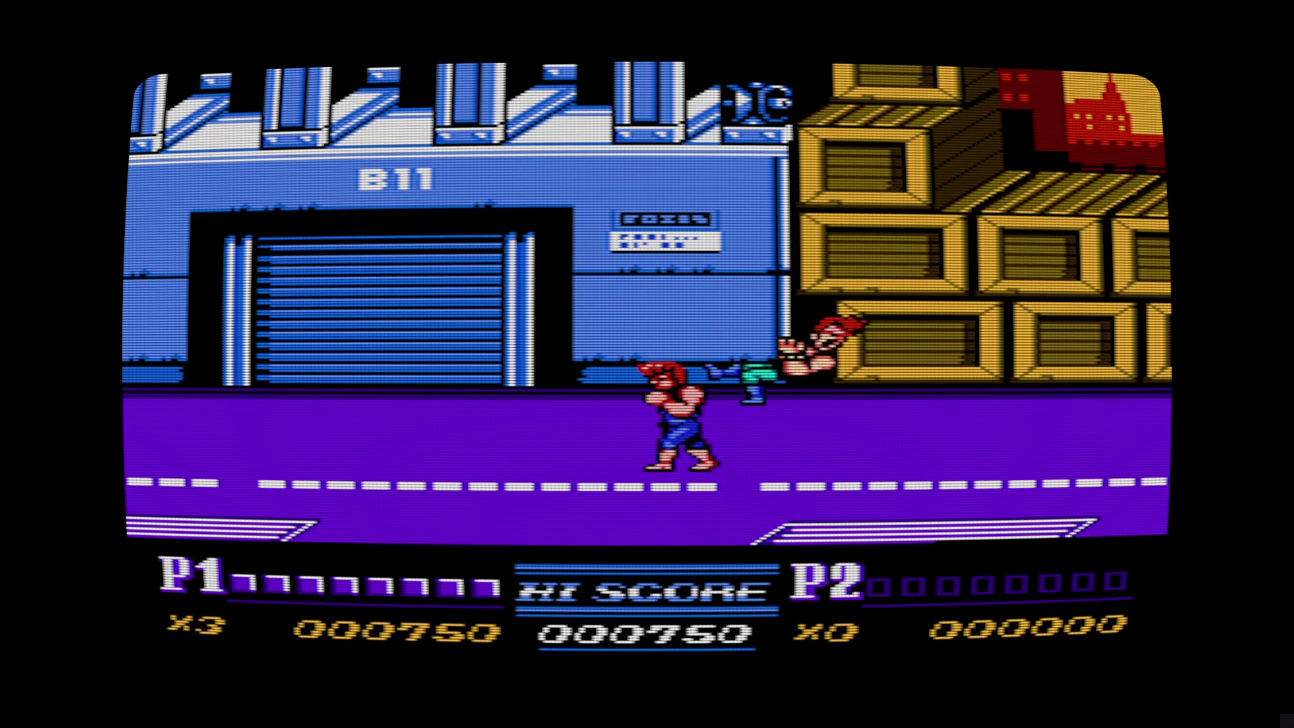
Walk the fighter past the stacked crates to the road along the wire fence
{"action": "key", "text": "Right"}
{"action": "key", "text": "Right"}
{"action": "key", "text": "Up"}
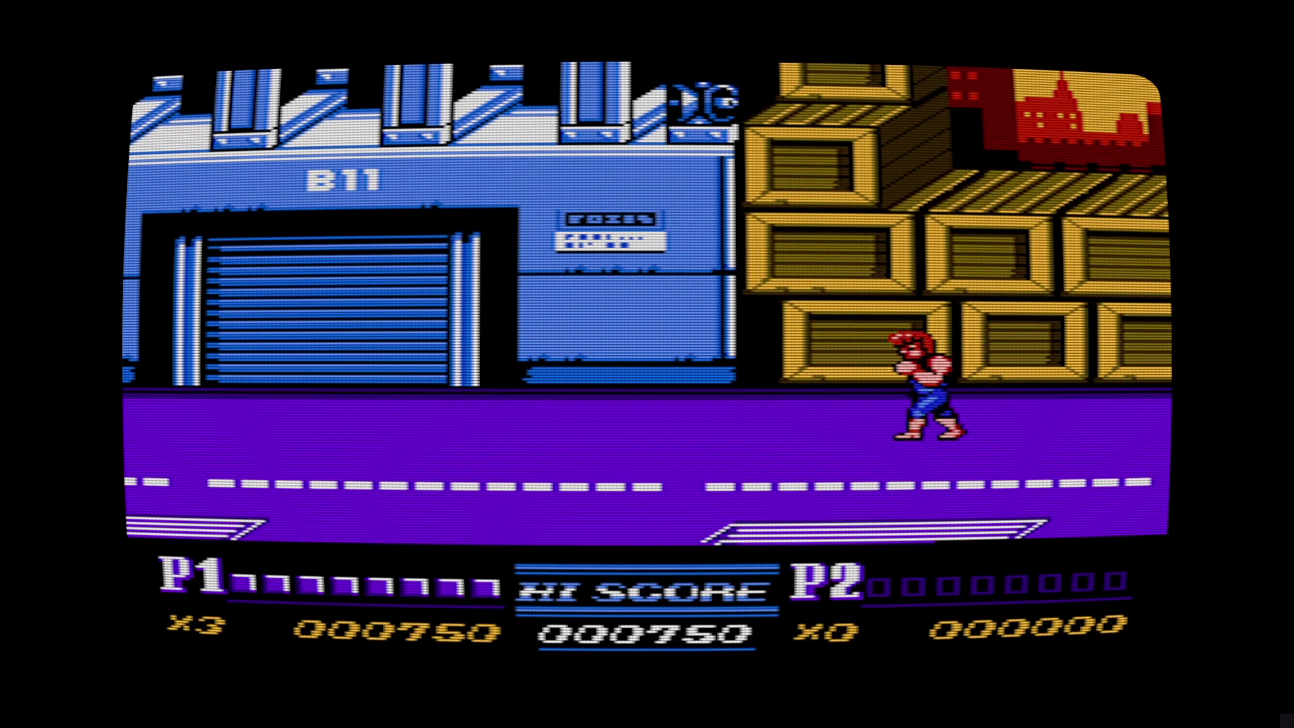
{"action": "key", "text": "Right"}
{"action": "key", "text": "Up"}
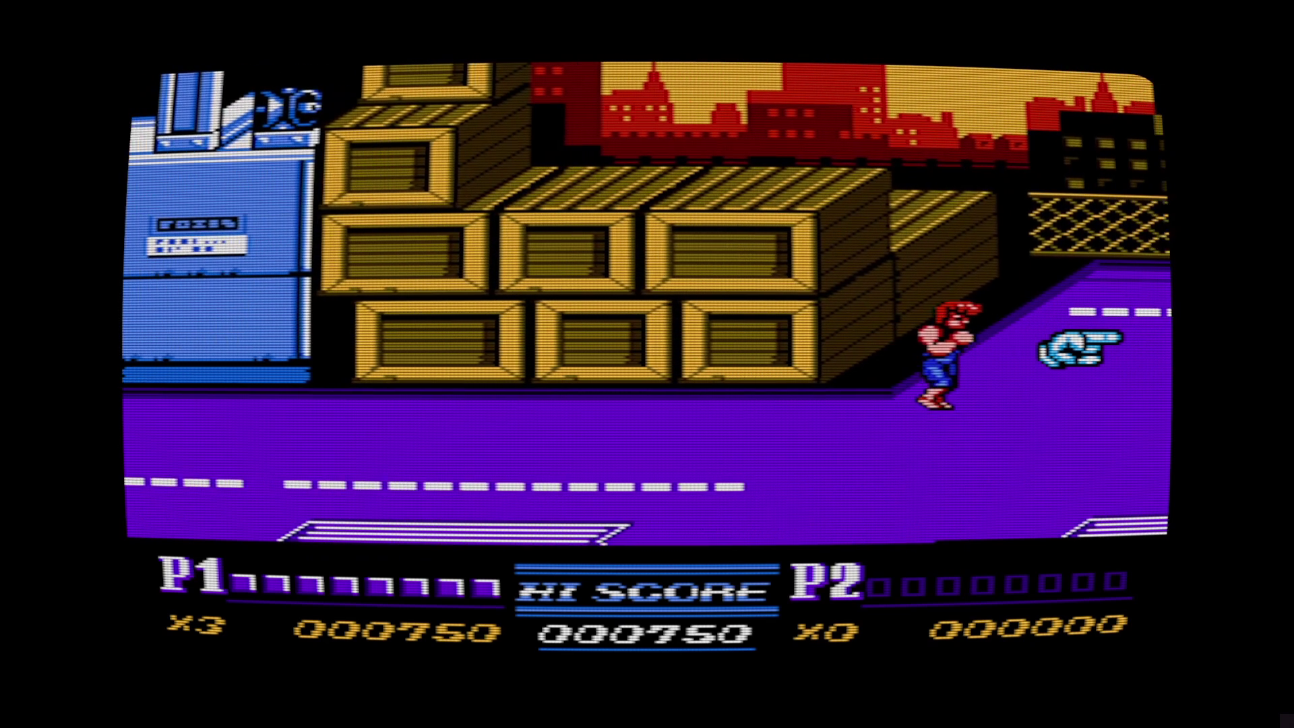
{"action": "key", "text": "Right"}
{"action": "key", "text": "Up"}
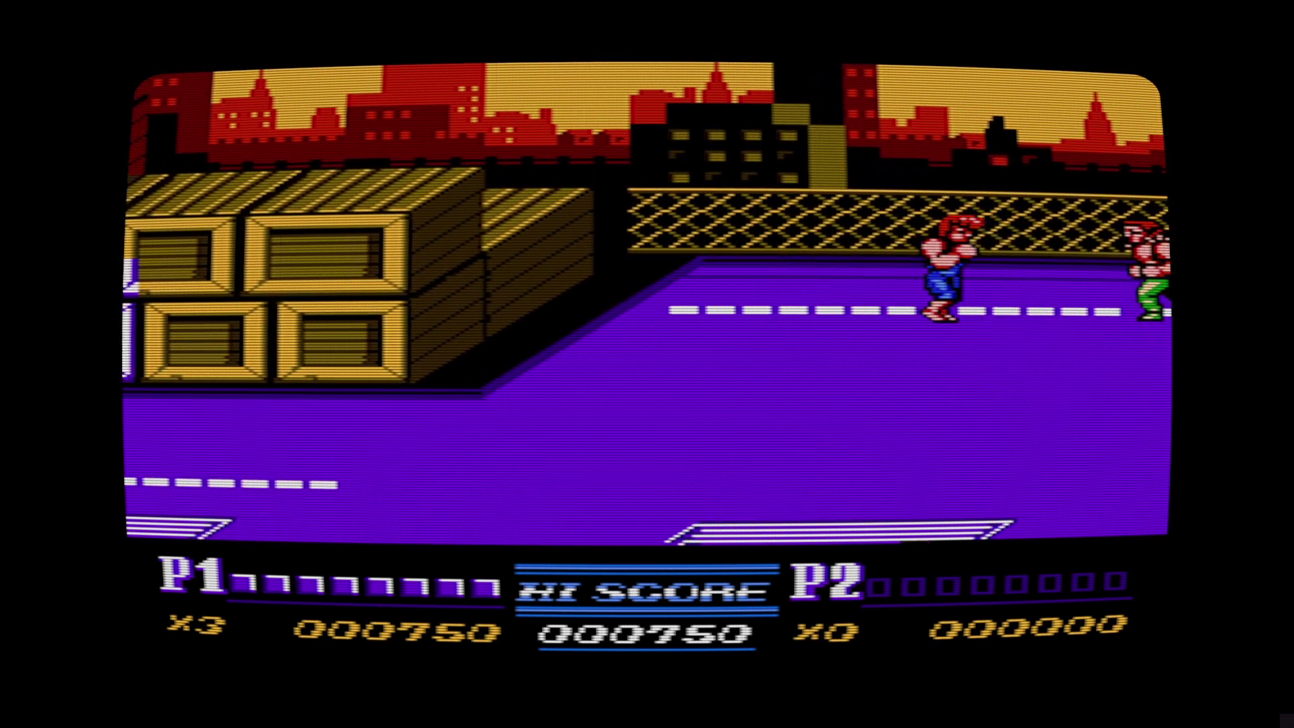
{"action": "key", "text": "Right"}
Knock down the green-trousered enemy beside the fence and move away across the road
{"action": "key", "text": "Left"}
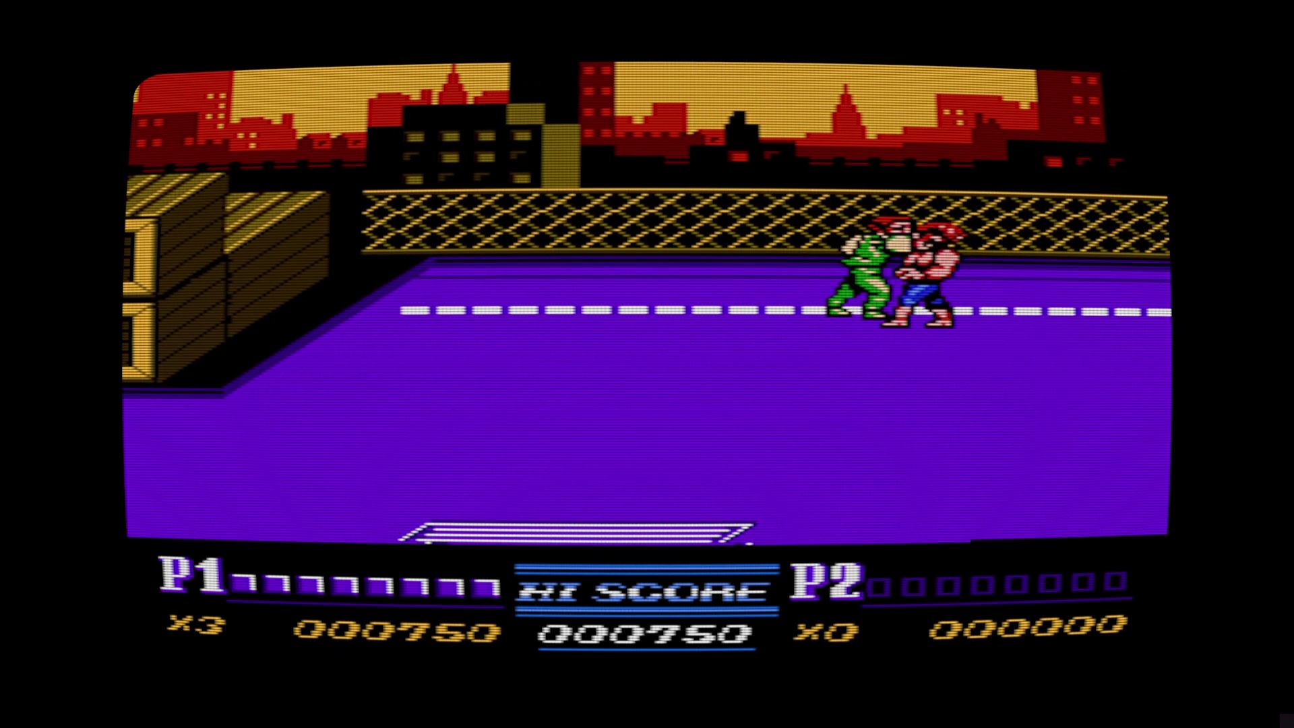
{"action": "key", "text": "z"}
{"action": "key", "text": "x"}
{"action": "key", "text": "x"}
{"action": "key", "text": "x"}
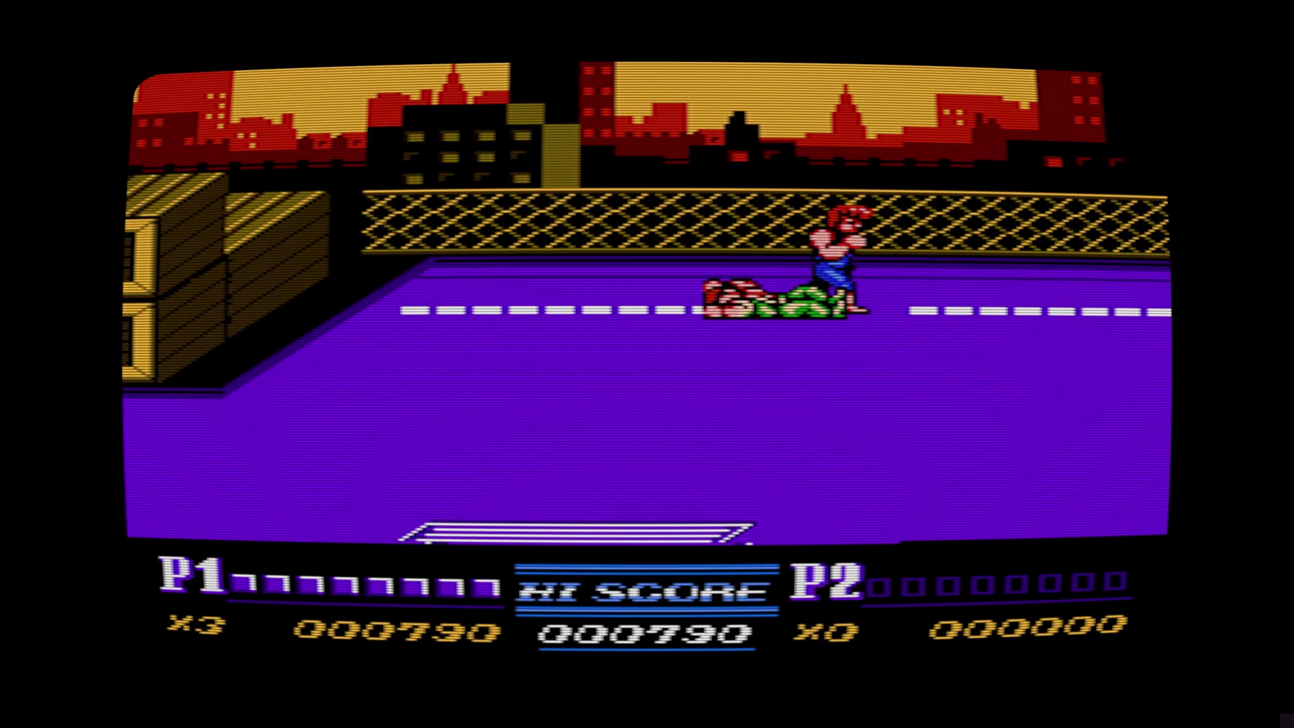
{"action": "key", "text": "Down"}
{"action": "key", "text": "Right"}
{"action": "key", "text": "Down"}
{"action": "key", "text": "Up"}
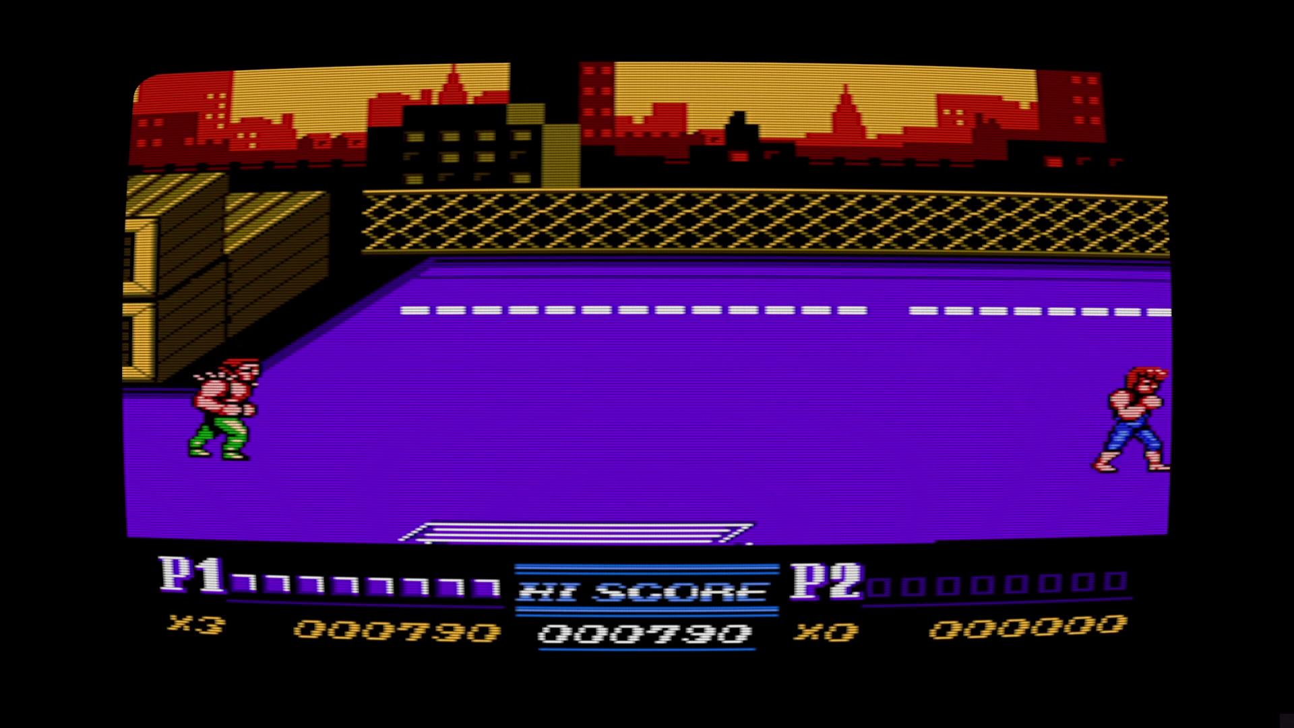
Attack the two green-trousered enemies on the road with jump kicks
{"action": "key", "text": "Left"}
{"action": "key", "text": "Left"}
{"action": "key", "text": "z+x"}
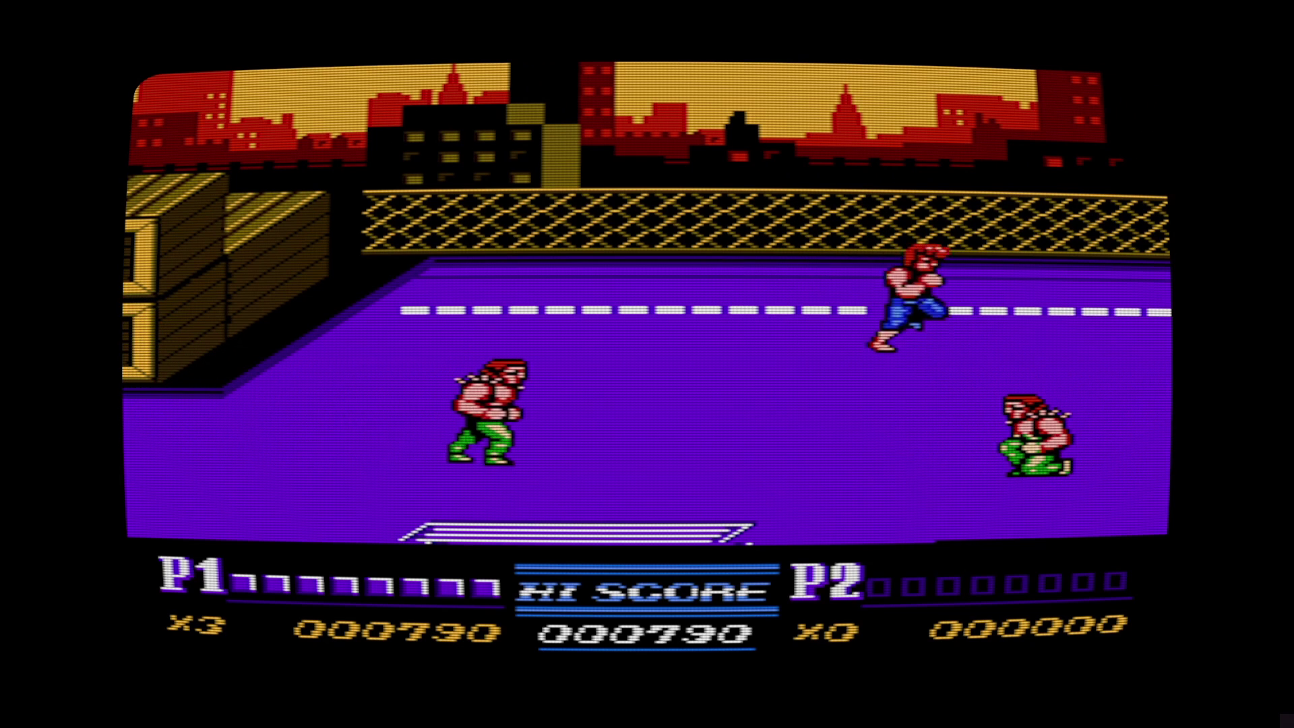
{"action": "key", "text": "z"}
{"action": "key", "text": "x"}
{"action": "key", "text": "Left"}
{"action": "key", "text": "z+x"}
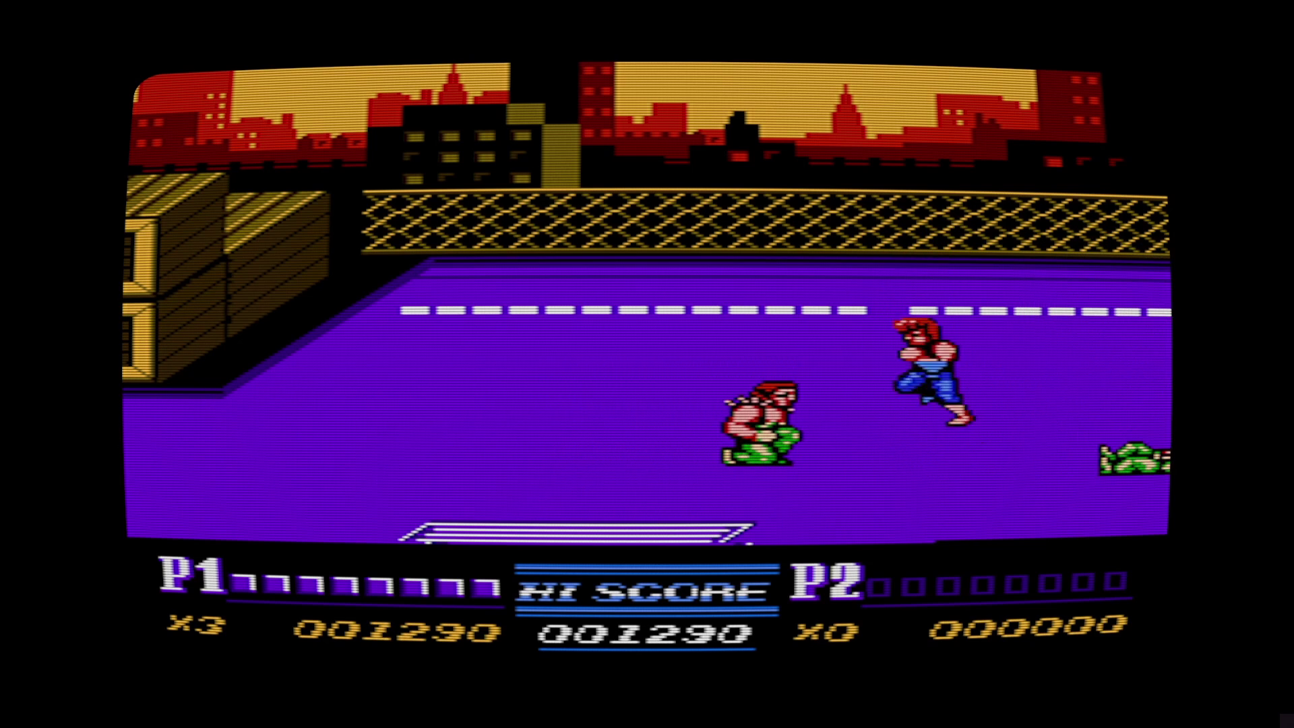
{"action": "key", "text": "z"}
Fight the remaining green-trousered enemy until the road near the fence is clear
{"action": "key", "text": "Left"}
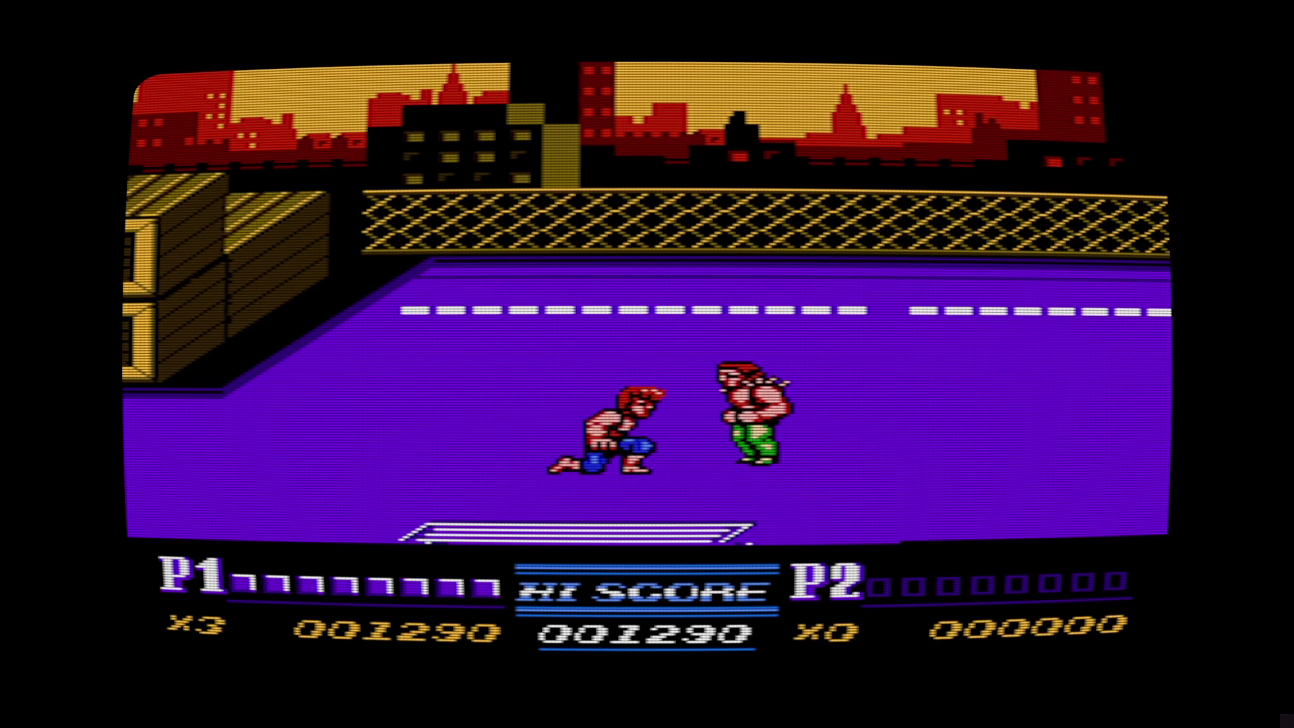
{"action": "key", "text": "Right"}
{"action": "key", "text": "z+x"}
{"action": "key", "text": "Left"}
{"action": "key", "text": "Left"}
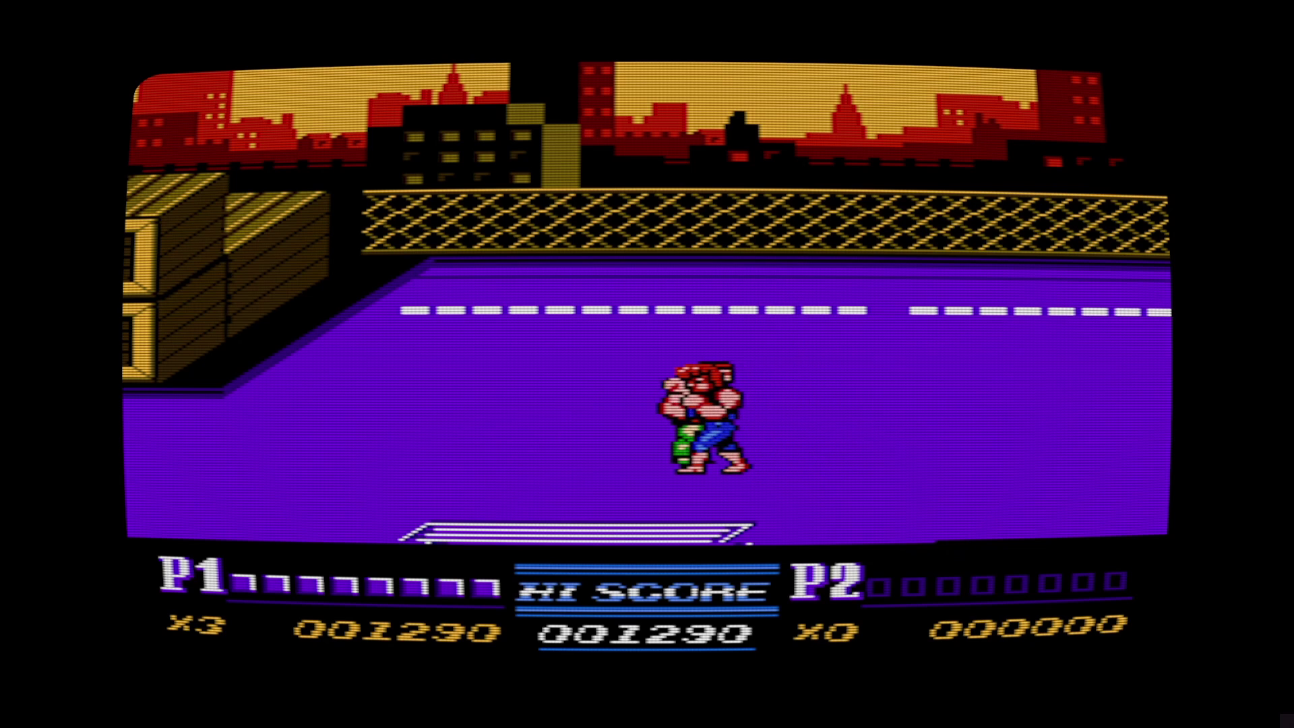
{"action": "key", "text": "z"}
{"action": "key", "text": "z"}
{"action": "key", "text": "z"}
{"action": "key", "text": "z"}
{"action": "key", "text": "x"}
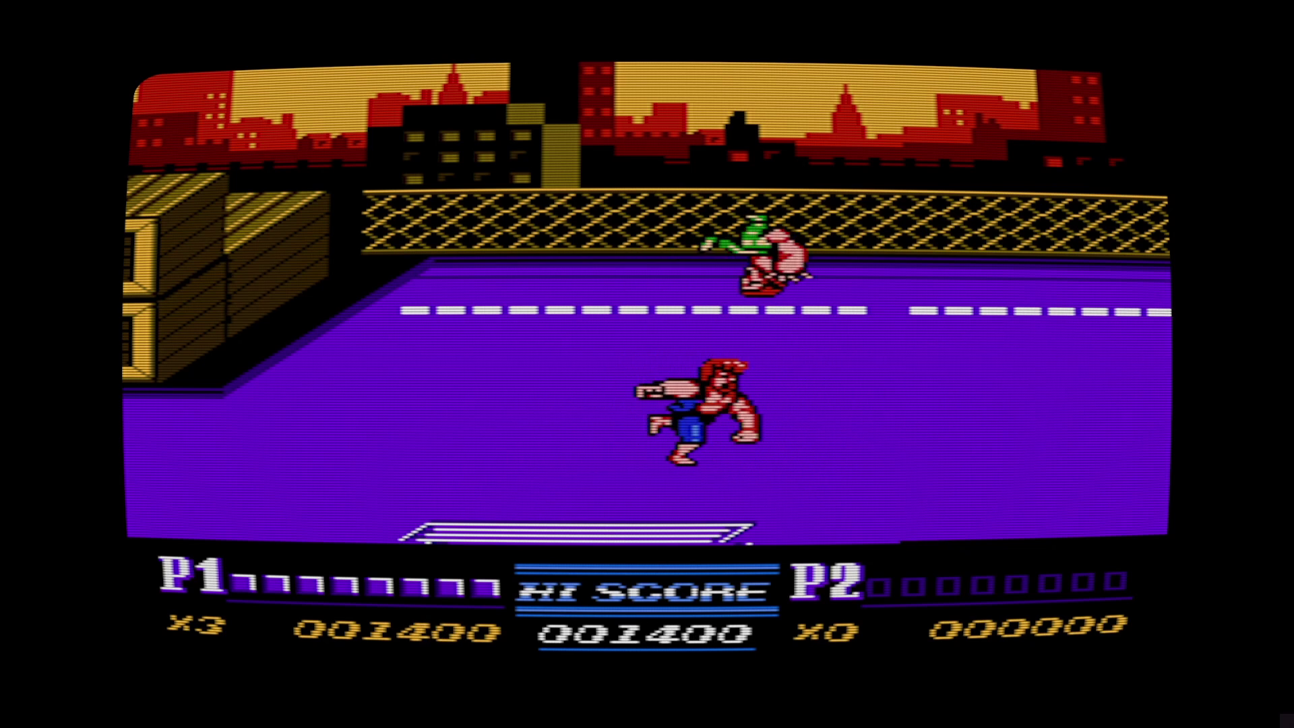
{"action": "key", "text": "Left"}
{"action": "key", "text": "Right"}
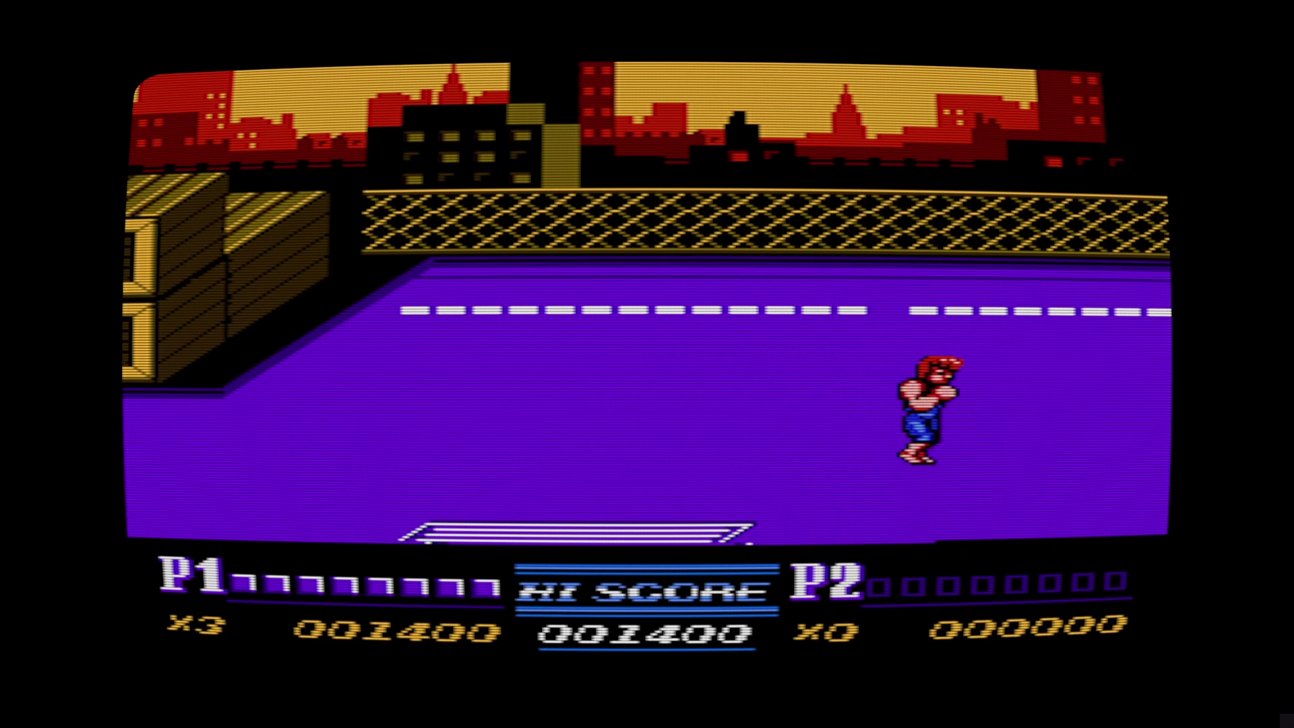
Advance the fighter past the fence to the blue shutter, and quit the game to the Nintendo Entertainment System game list
{"action": "key", "text": "Right"}
{"action": "key", "text": "Up"}
{"action": "key", "text": "Right"}
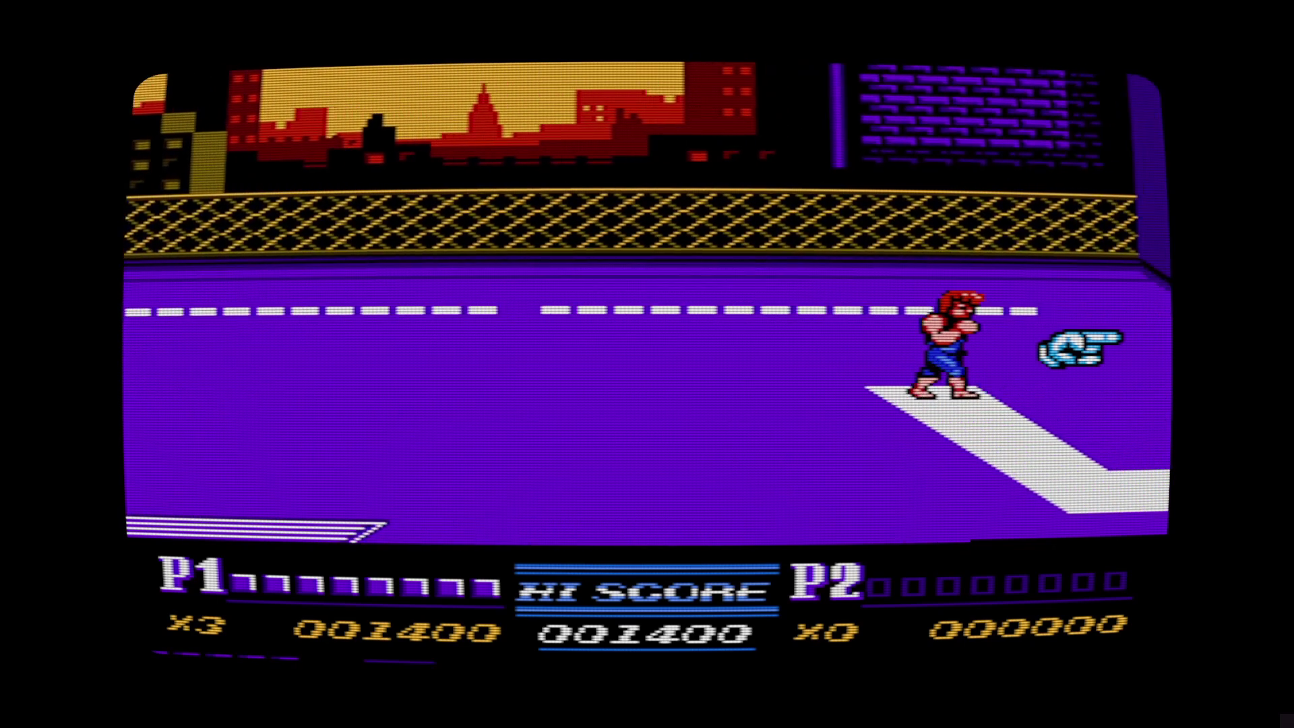
{"action": "key", "text": "Right"}
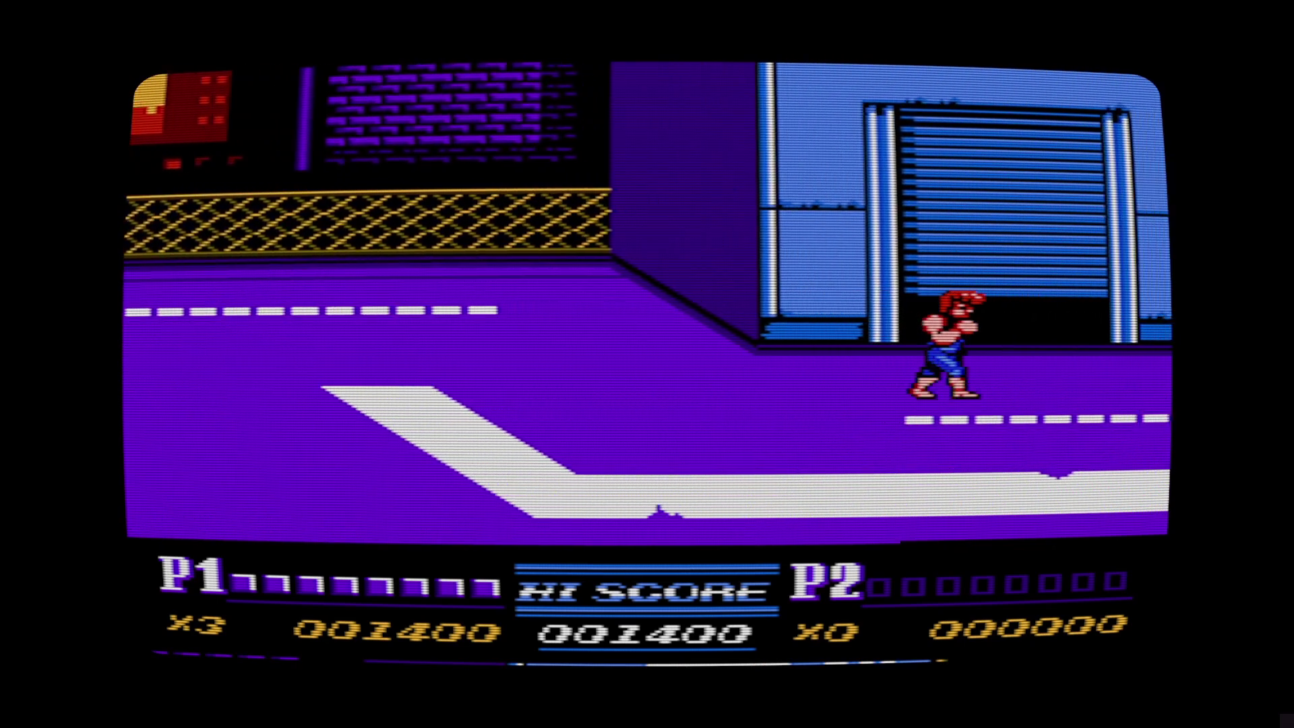
{"action": "key", "text": "Up"}
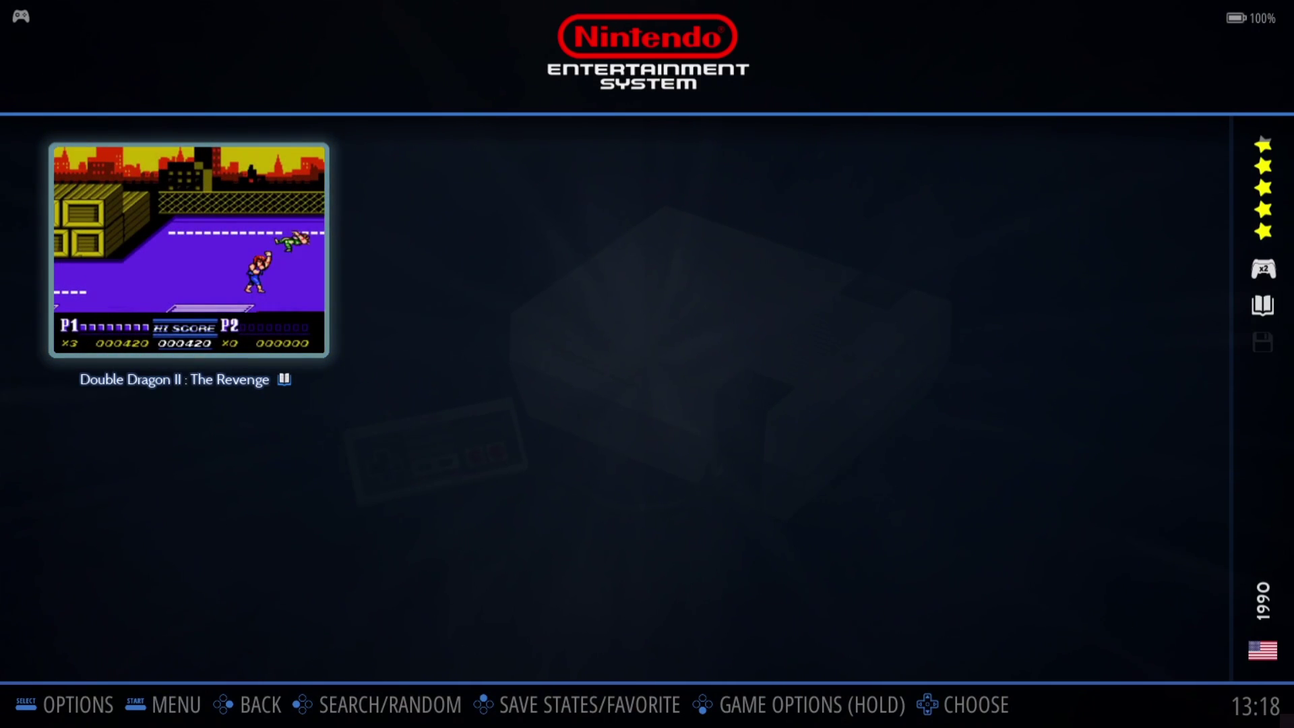
Open the advanced system options for the Nintendo Entertainment System
{"action": "key", "text": "F1"}
{"action": "key", "text": "Up"}
{"action": "key", "text": "Up"}
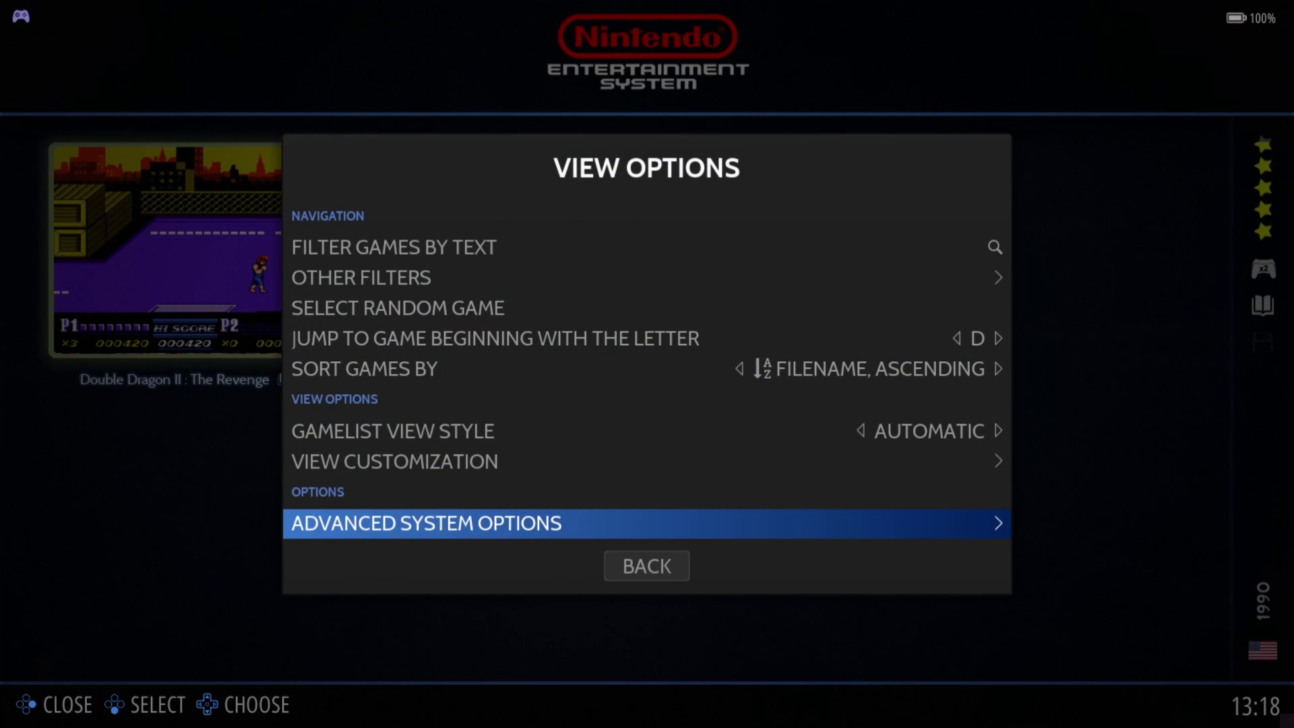
{"action": "key", "text": "Return"}
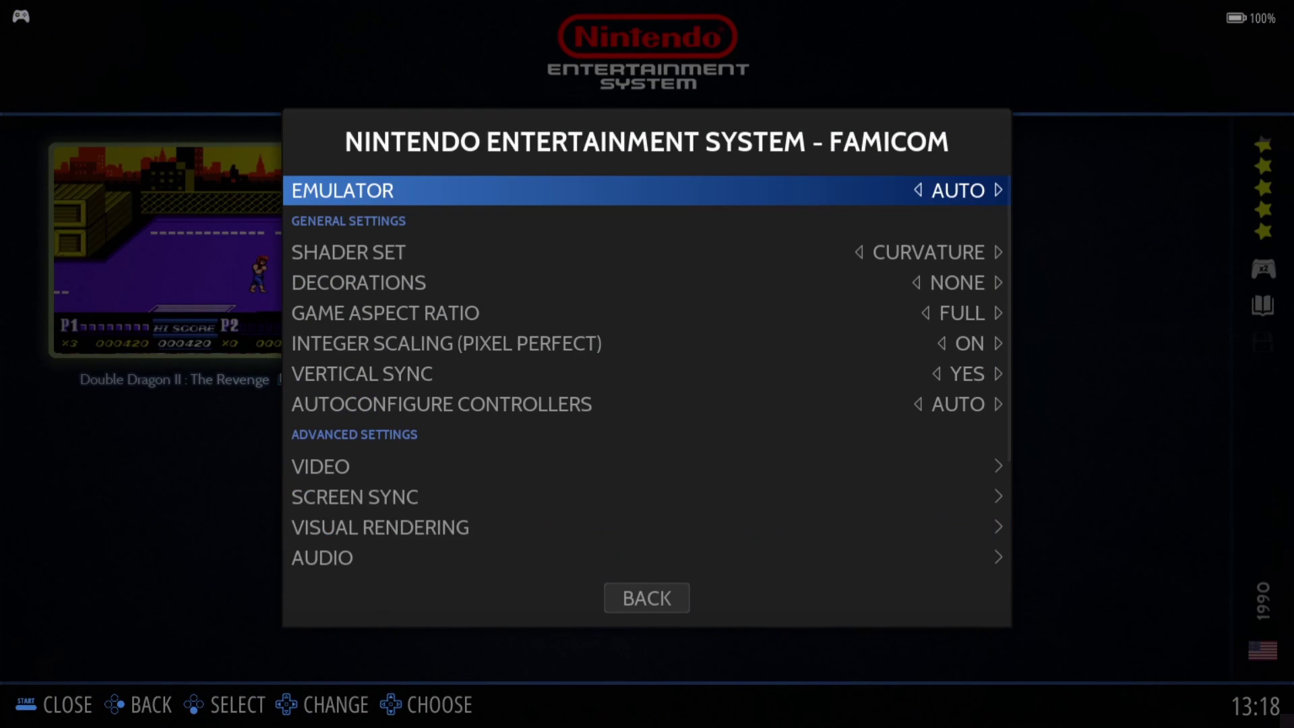
Set the system's shader set to SCANLINES
{"action": "key", "text": "Down"}
{"action": "key", "text": "Return"}
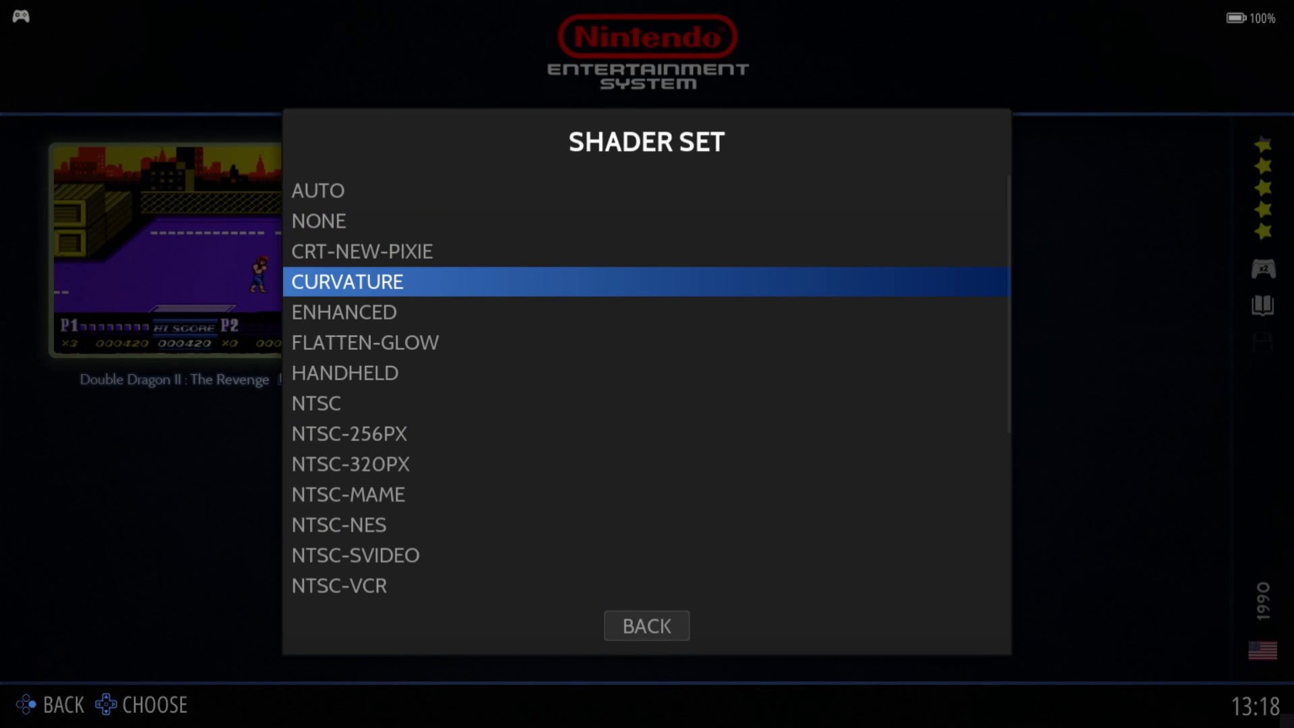
{"action": "key", "text": "Down"}
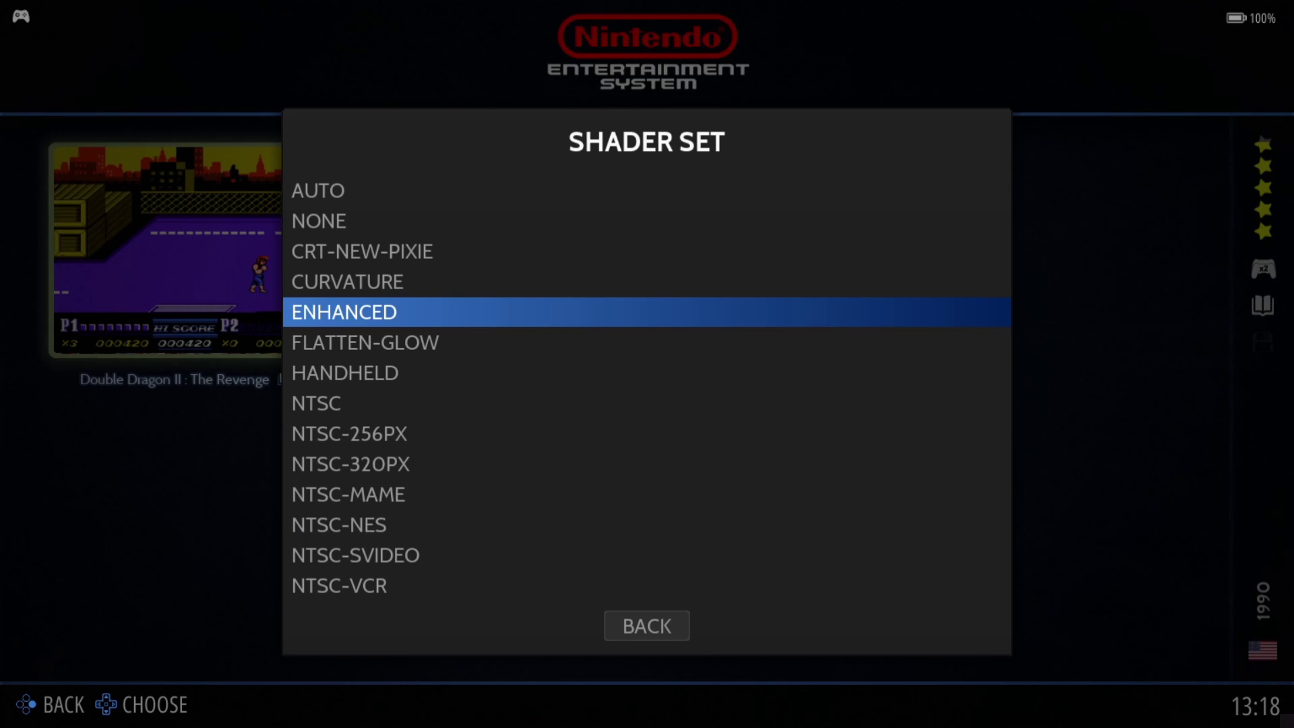
{"action": "key", "text": "Down"}
{"action": "key", "text": "Down"}
{"action": "key", "text": "Down"}
{"action": "key", "text": "Down"}
{"action": "key", "text": "Down"}
{"action": "key", "text": "Down"}
{"action": "key", "text": "Down"}
{"action": "key", "text": "Down"}
{"action": "key", "text": "Down"}
{"action": "key", "text": "Down"}
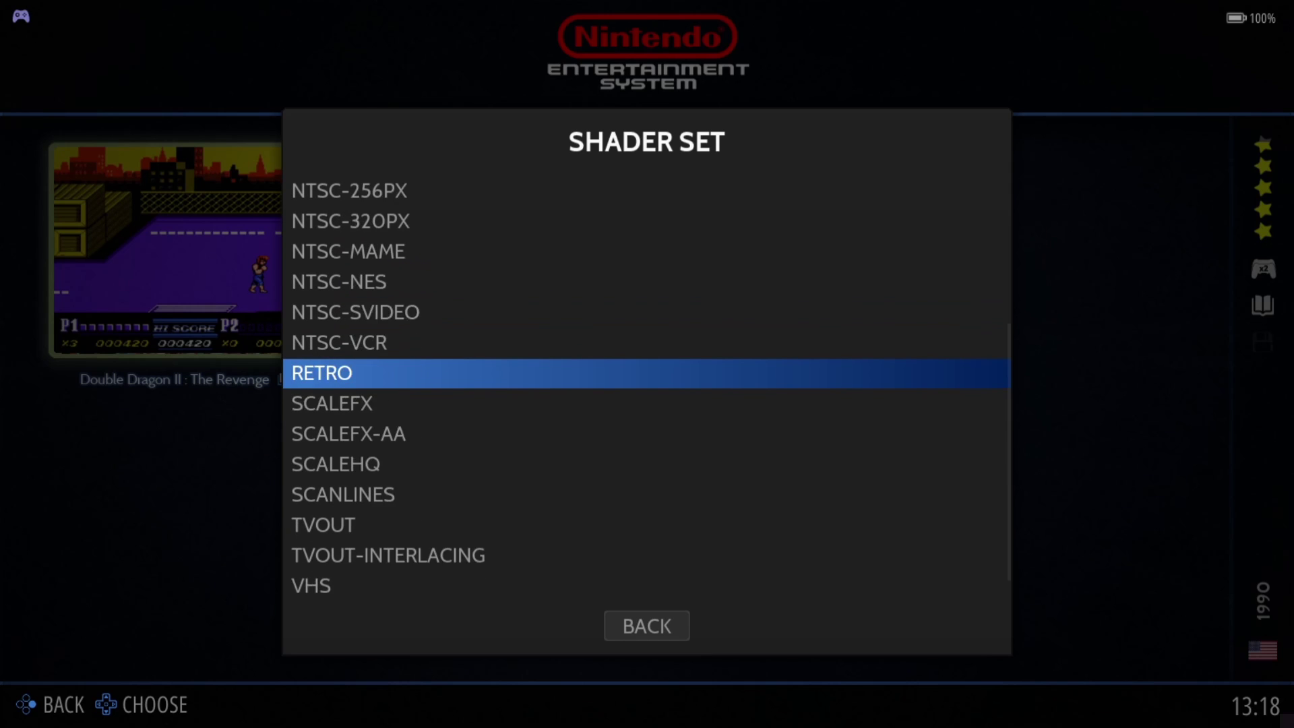
{"action": "key", "text": "Down"}
{"action": "key", "text": "Down"}
{"action": "key", "text": "Down"}
{"action": "key", "text": "Down"}
{"action": "key", "text": "Down"}
{"action": "key", "text": "Up"}
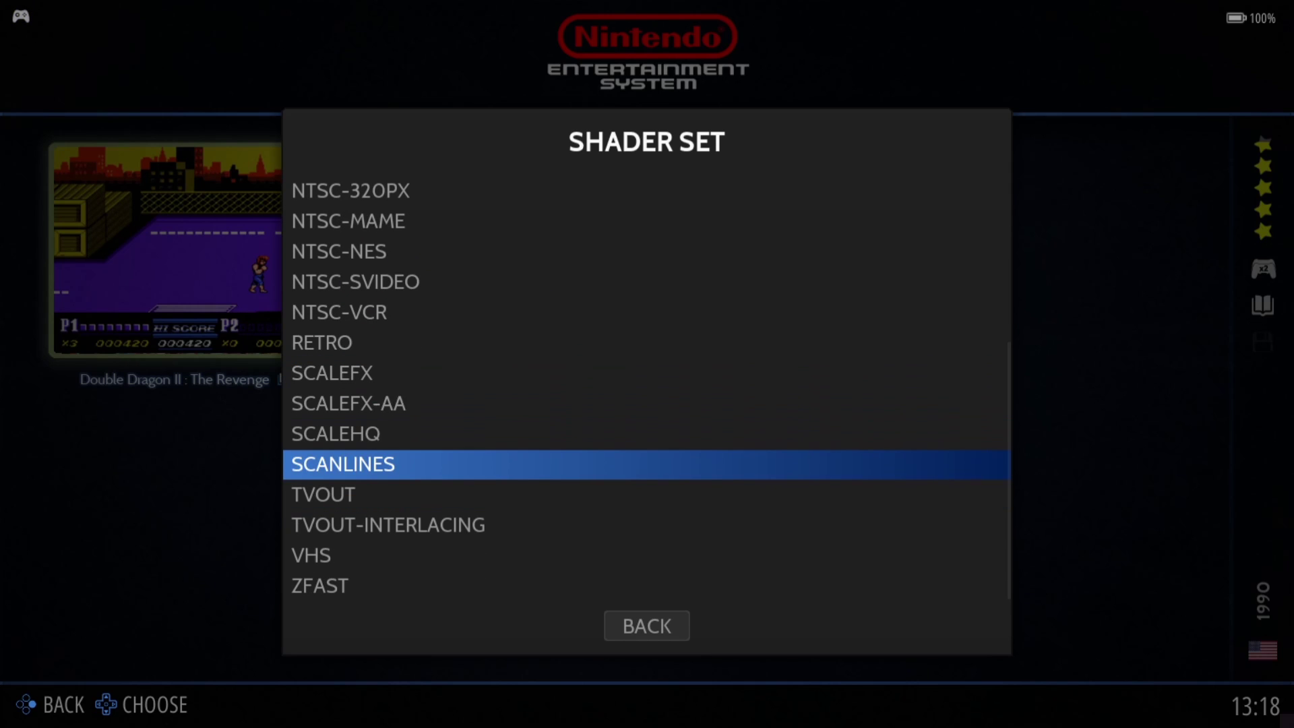
{"action": "key", "text": "Down"}
{"action": "key", "text": "Up"}
{"action": "key", "text": "Return"}
Look through the available decorations, keep NONE, and return to the Nintendo Entertainment System game list
{"action": "key", "text": "Down"}
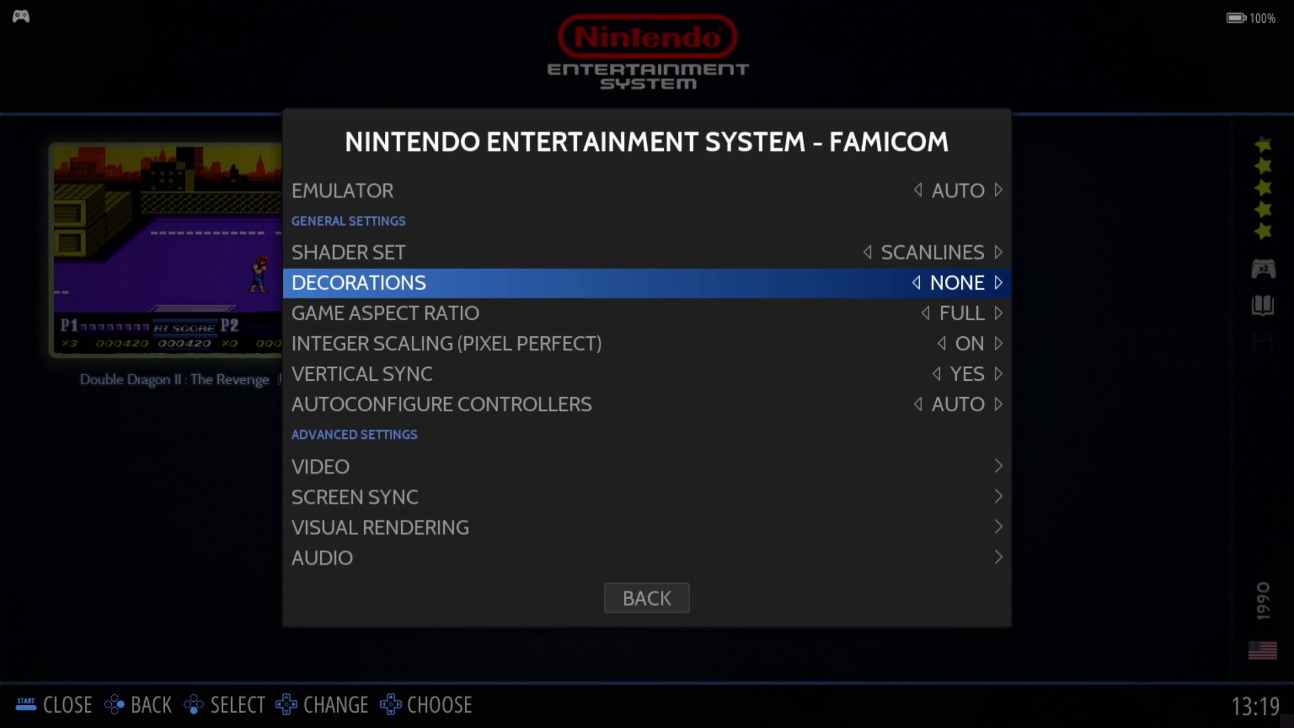
{"action": "key", "text": "Down"}
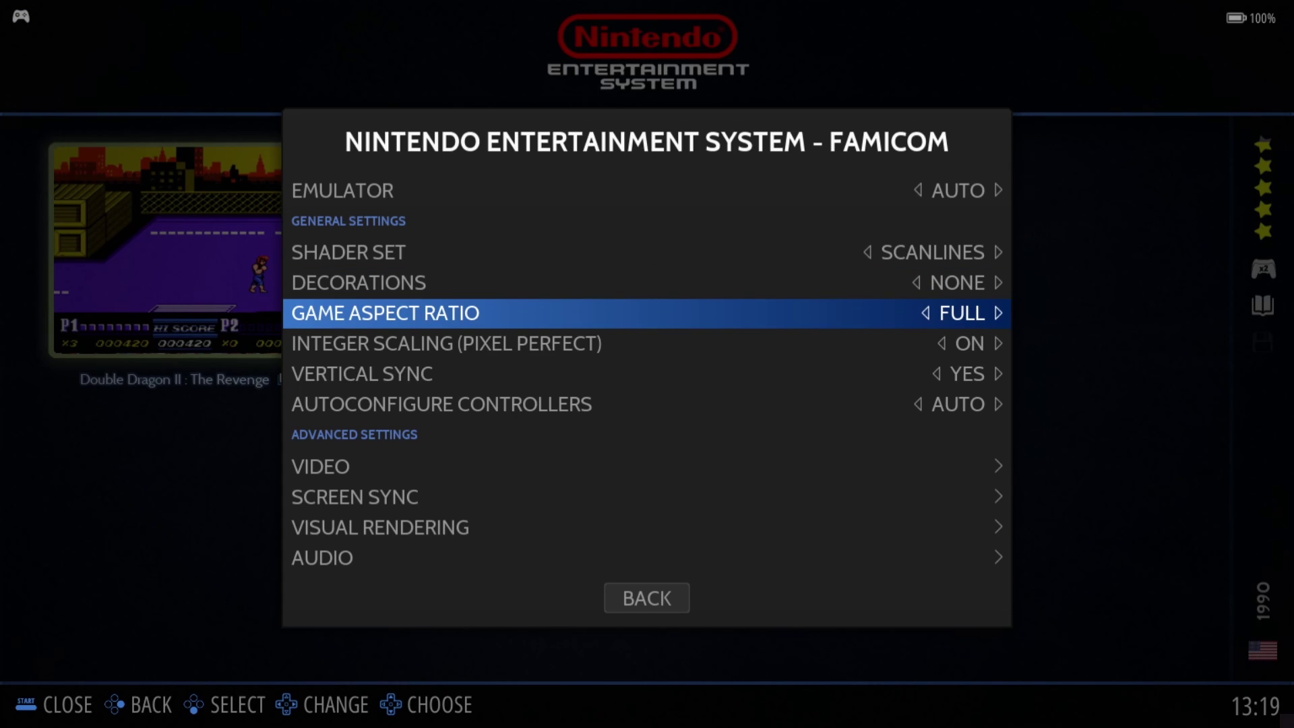
{"action": "key", "text": "Up"}
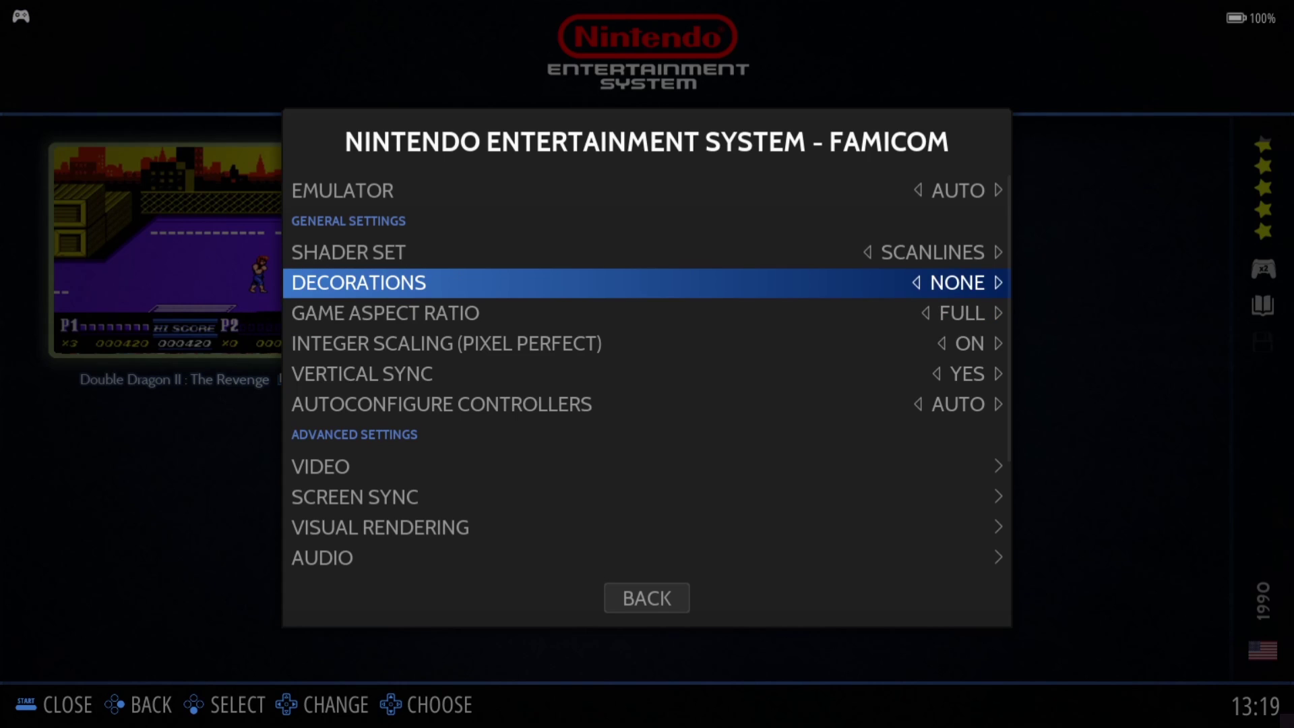
{"action": "key", "text": "Return"}
{"action": "key", "text": "Up"}
{"action": "key", "text": "Up"}
{"action": "key", "text": "Up"}
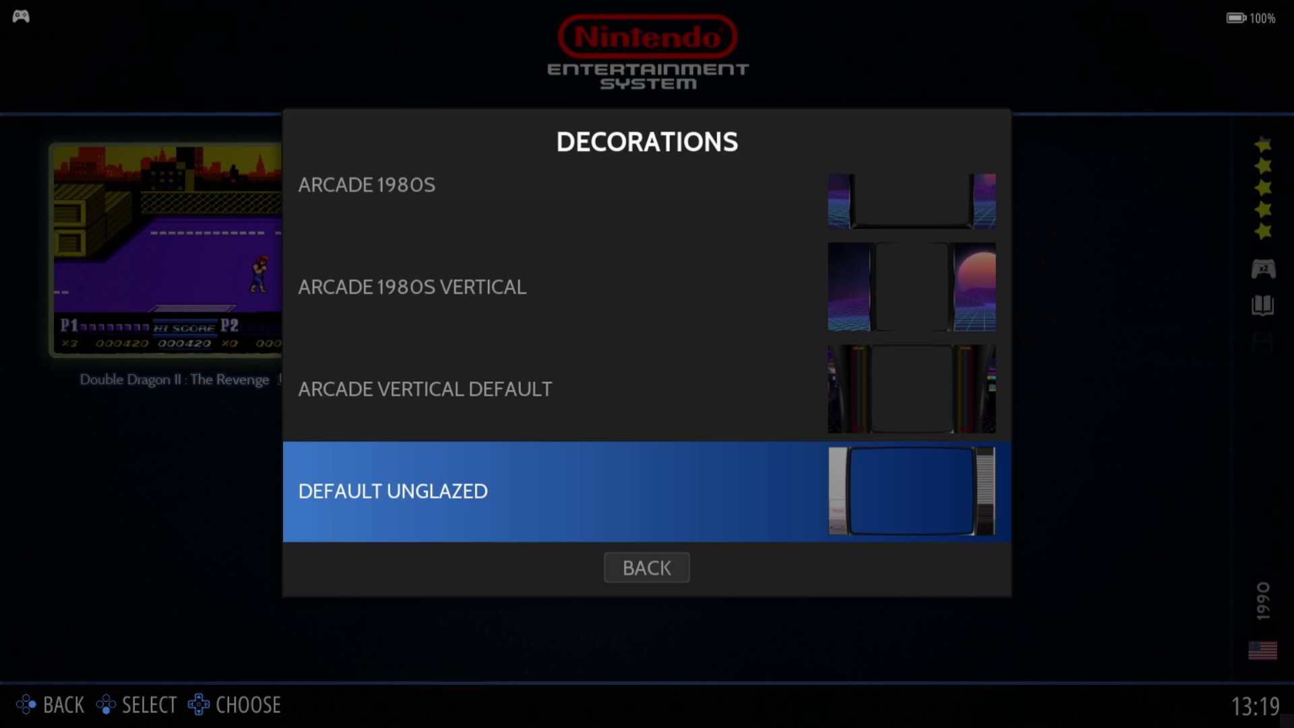
{"action": "key", "text": "Down"}
{"action": "key", "text": "Down"}
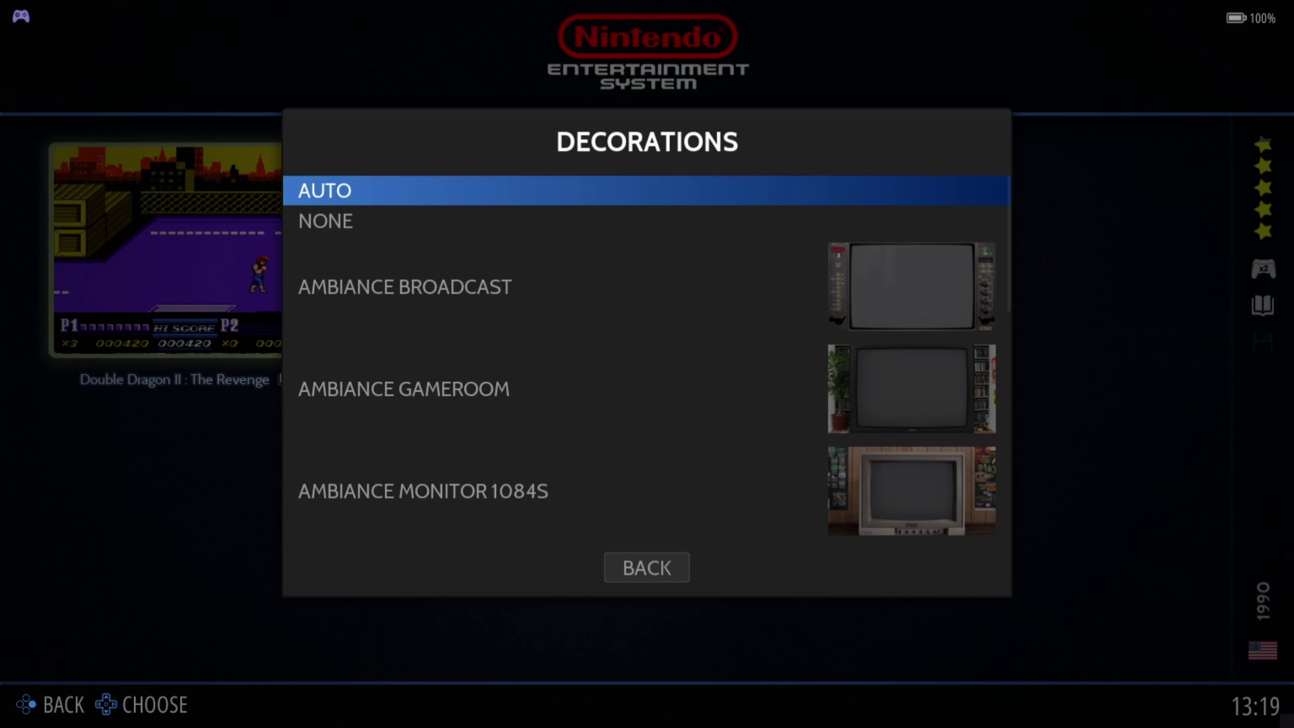
{"action": "key", "text": "Down"}
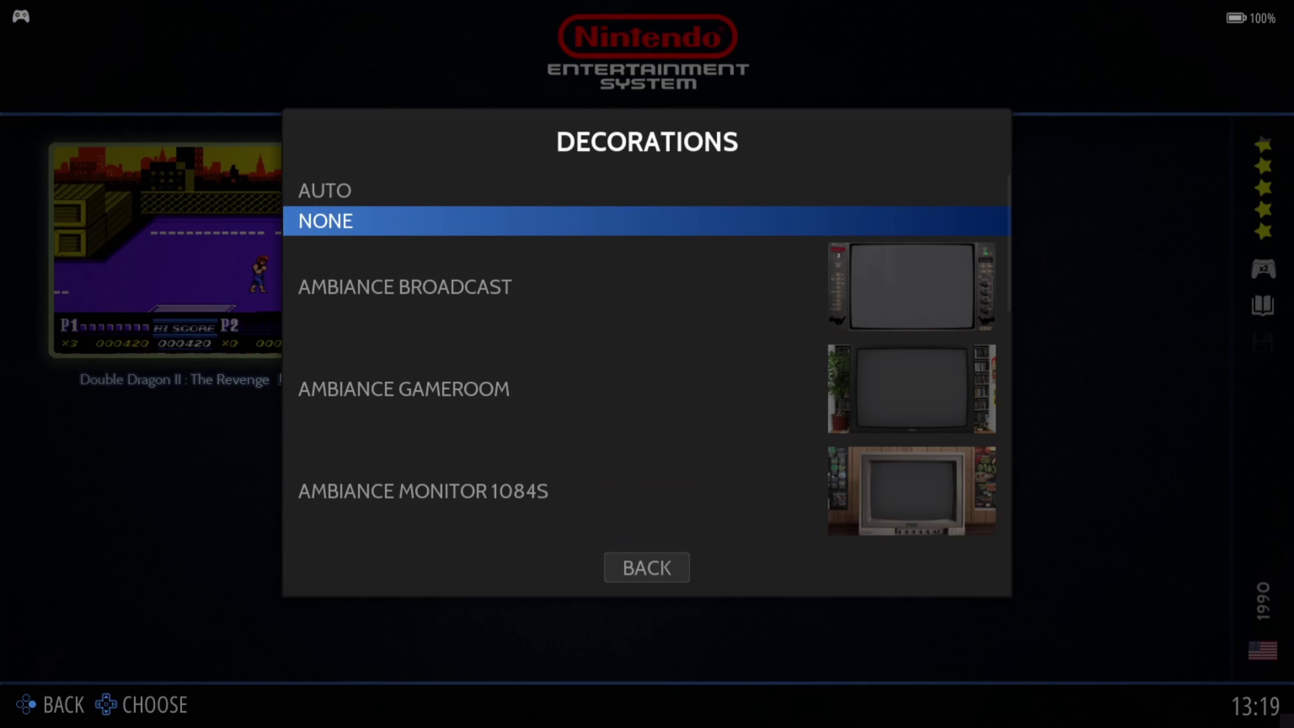
{"action": "key", "text": "Return"}
{"action": "key", "text": "Escape"}
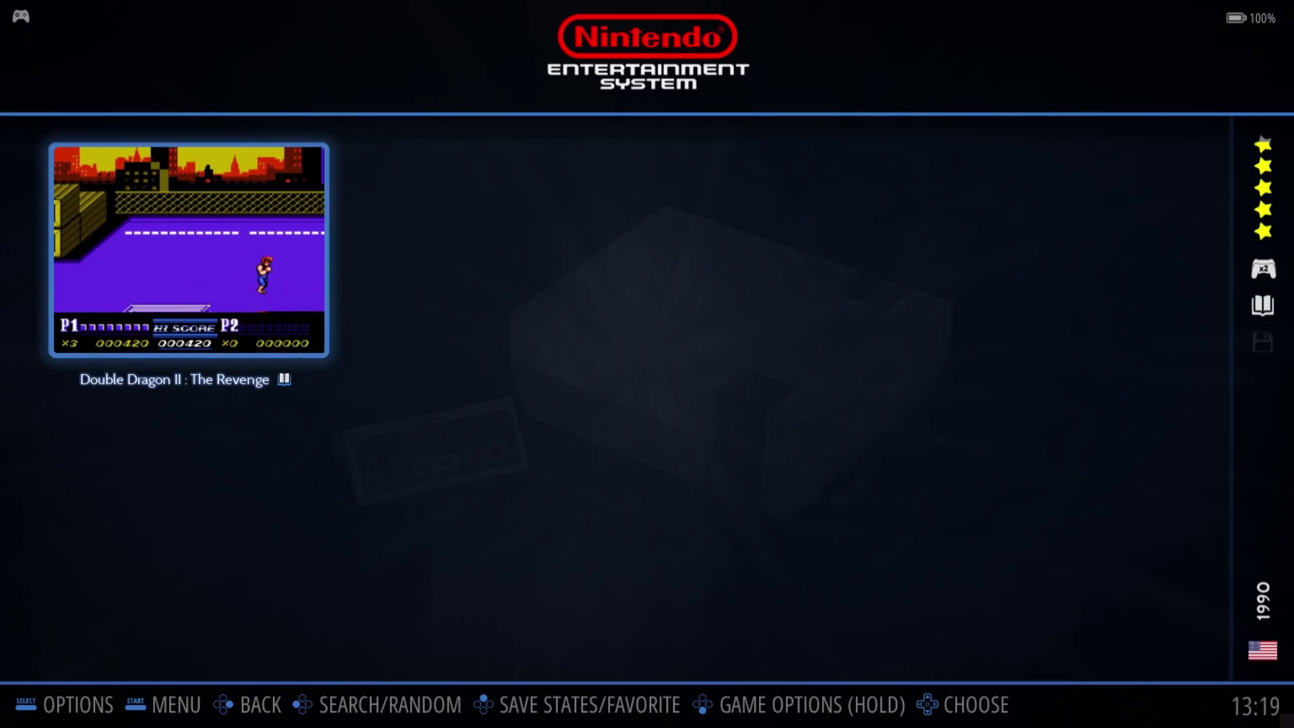
Launch Double Dragon II : The Revenge, and open the advanced system options for the Nintendo Entertainment System
{"action": "key", "text": "Return"}
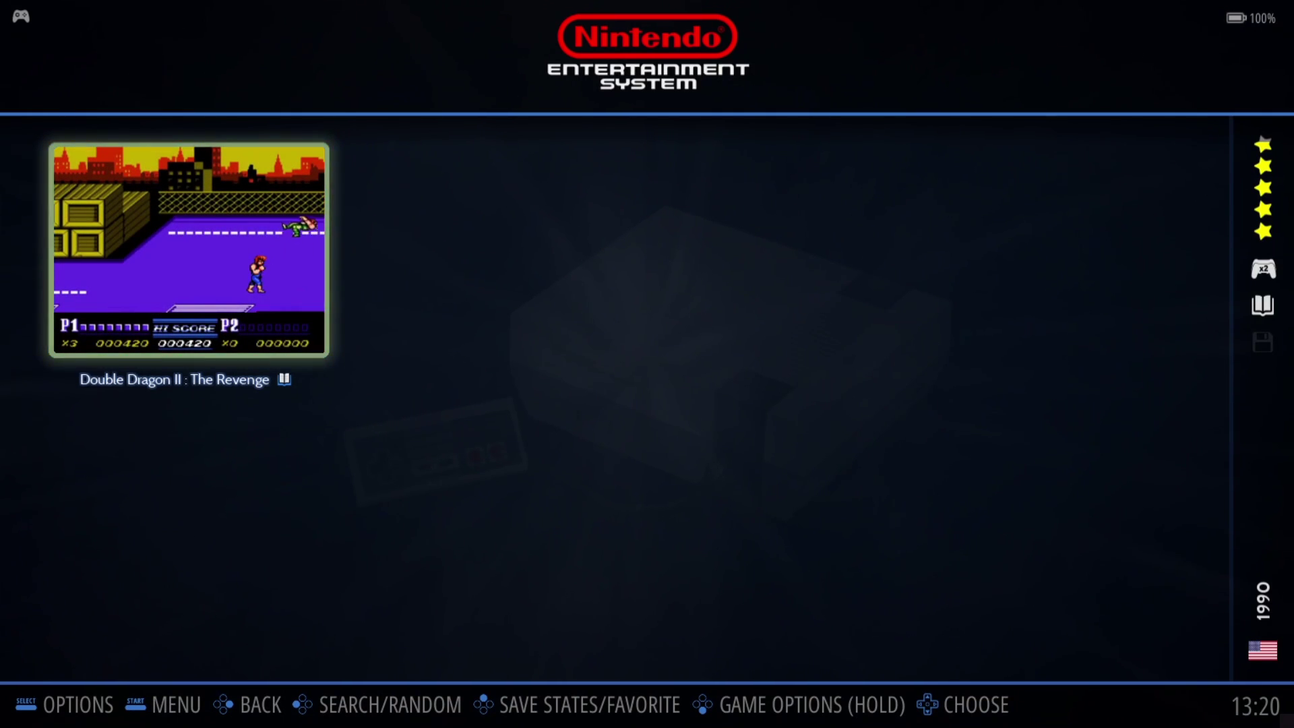
{"action": "key", "text": "BackSpace"}
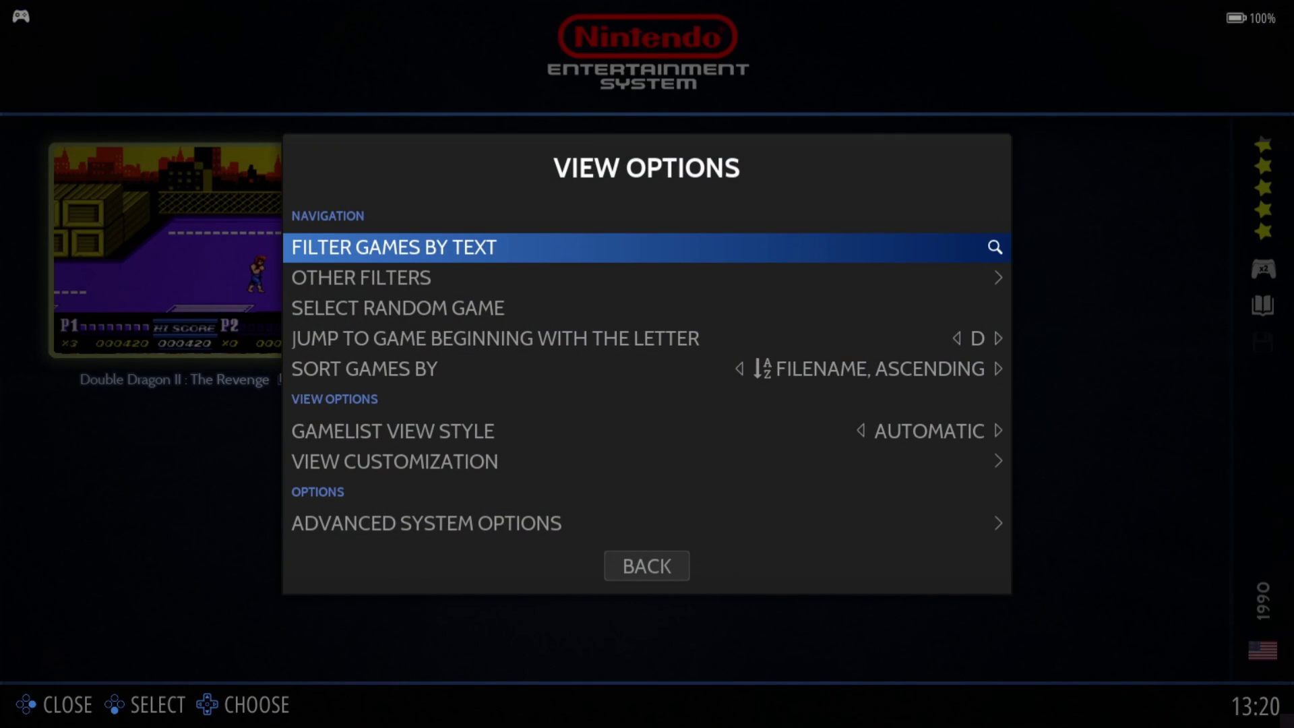
{"action": "key", "text": "Up"}
{"action": "key", "text": "Return"}
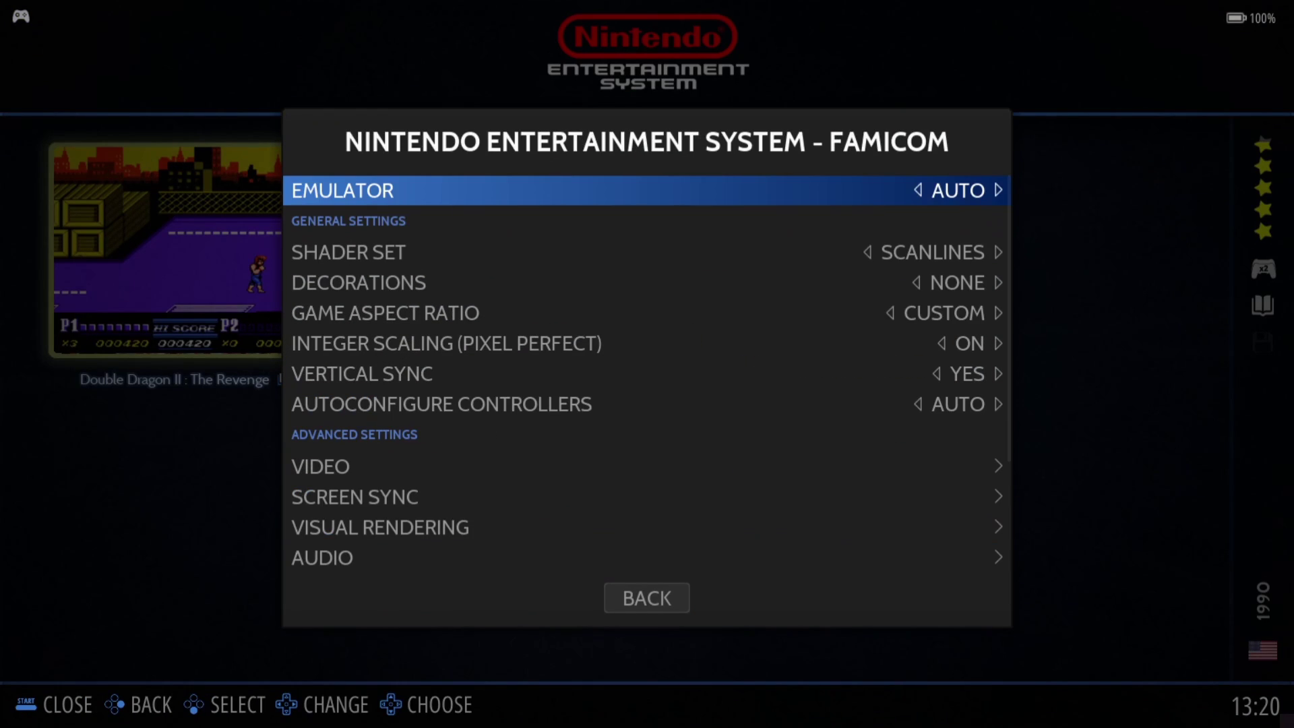
Set the system's game aspect ratio to CORE PROVIDED and return to the game list
{"action": "key", "text": "Down"}
{"action": "key", "text": "Down"}
{"action": "key", "text": "Down"}
{"action": "key", "text": "Return"}
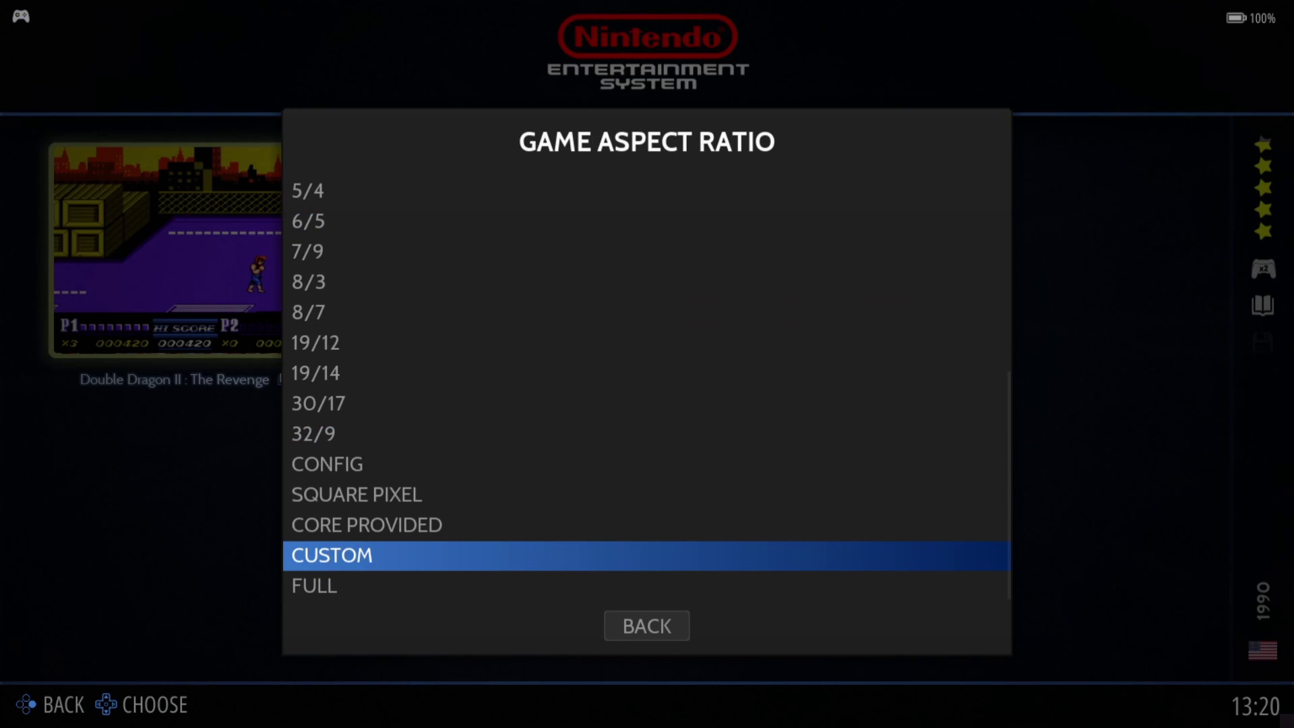
{"action": "key", "text": "Down"}
{"action": "key", "text": "Up"}
{"action": "key", "text": "Up"}
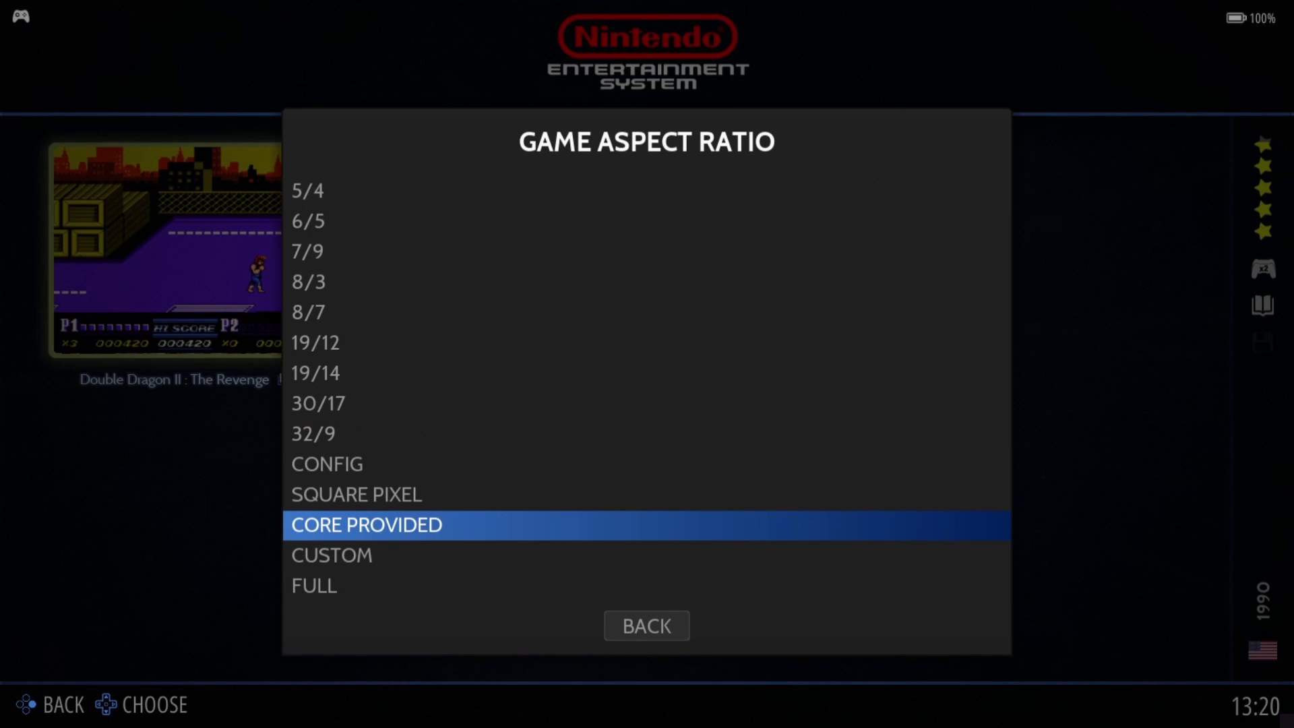
{"action": "key", "text": "Return"}
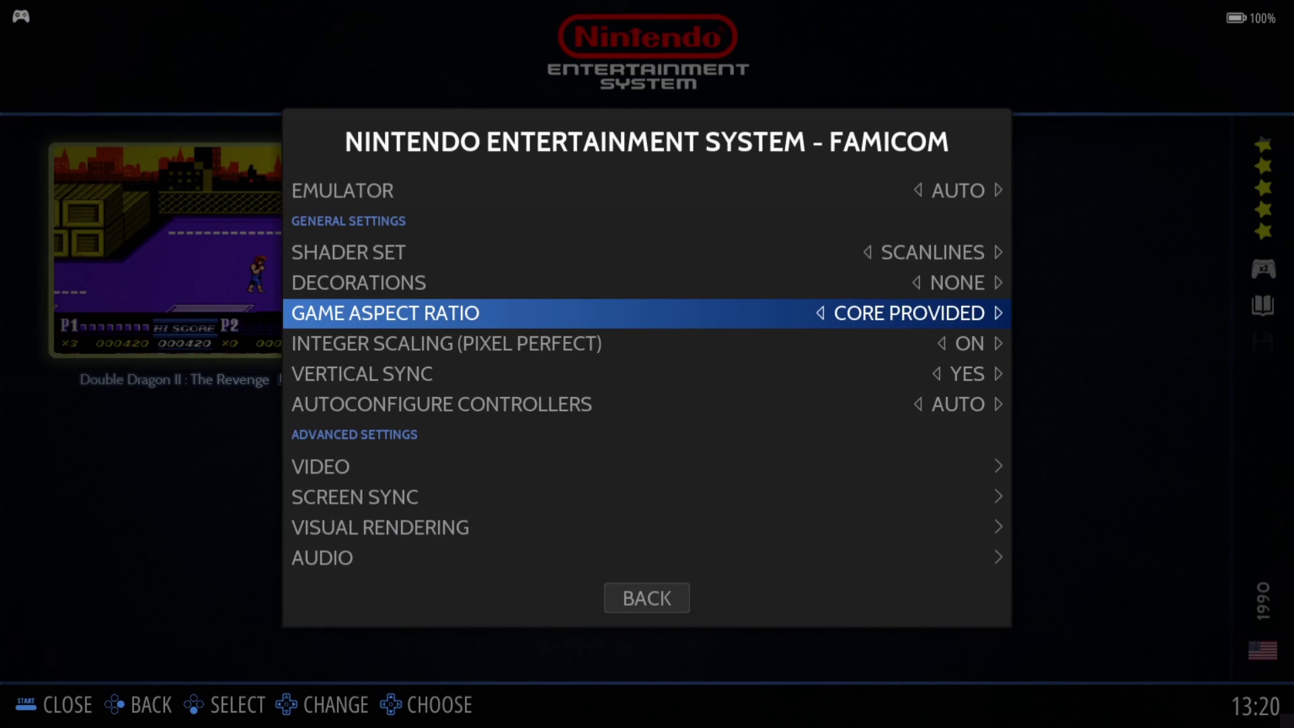
{"action": "key", "text": "Escape"}
{"action": "key", "text": "Escape"}
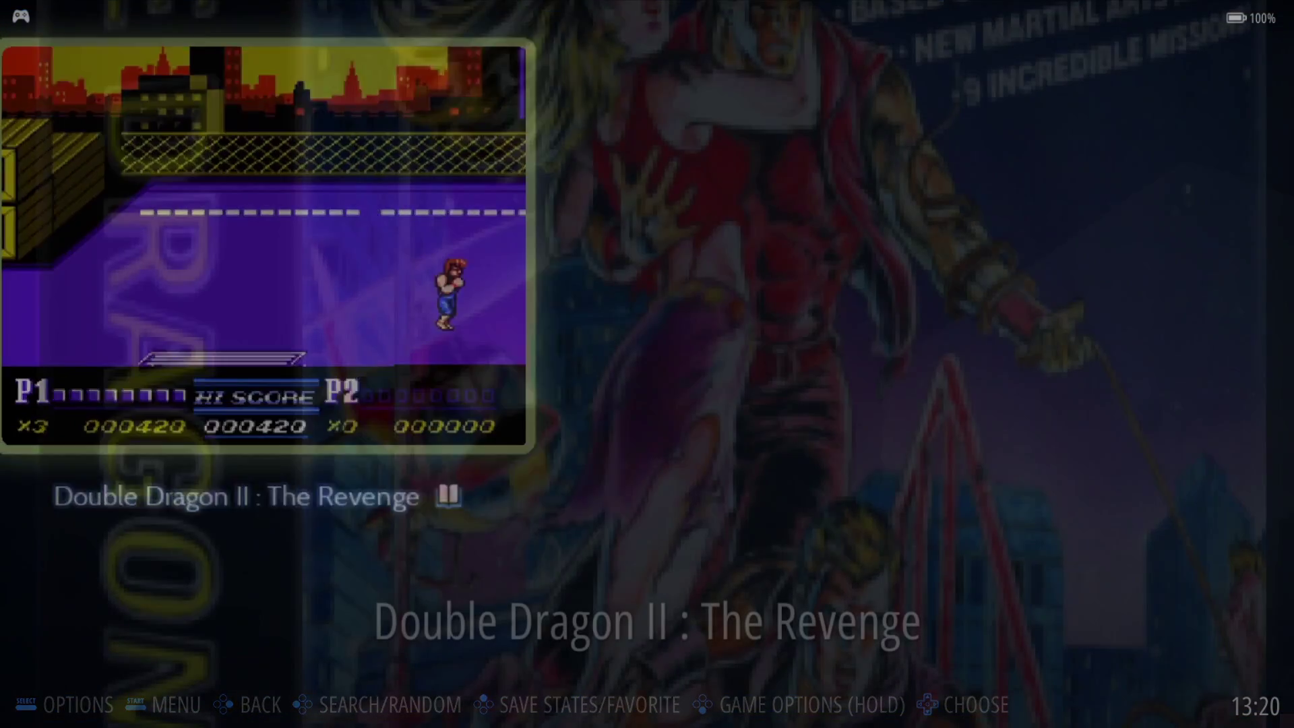
Play Double Dragon II against the enemy beside the yellow crates, and quit to the Nintendo Entertainment System game list
{"action": "key", "text": "Return"}
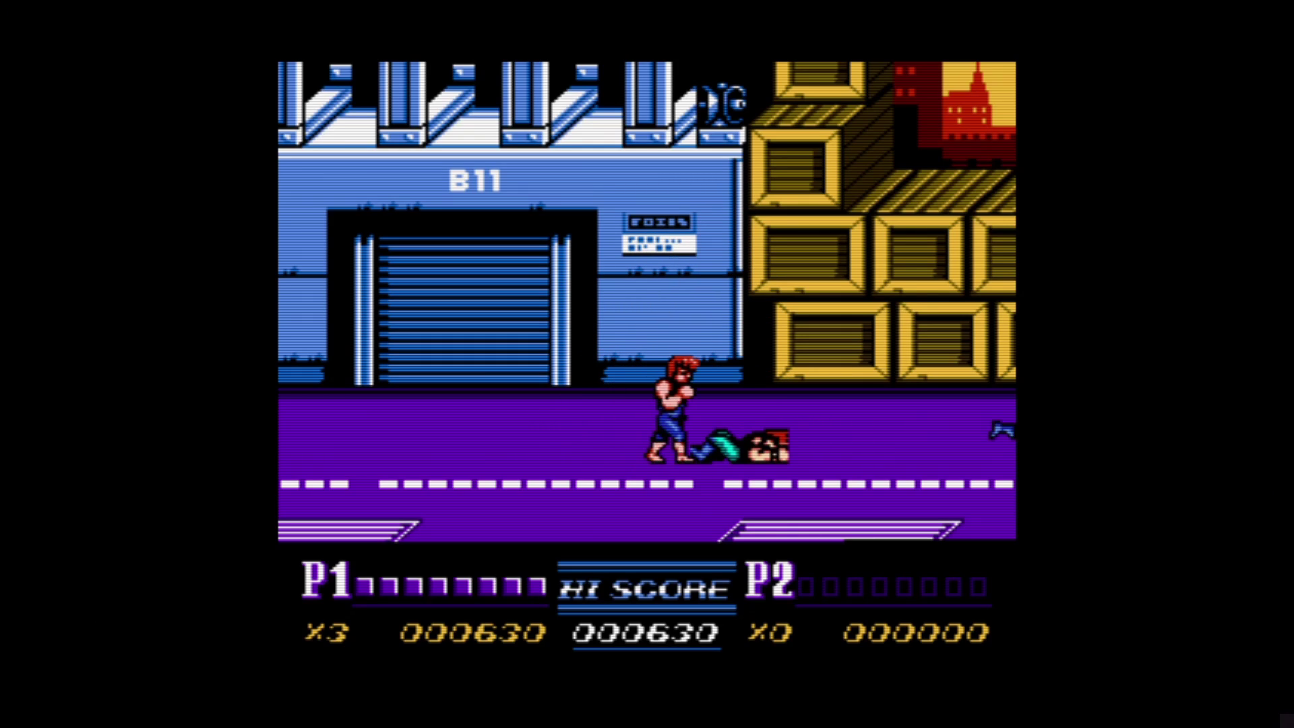
{"action": "key", "text": "Right"}
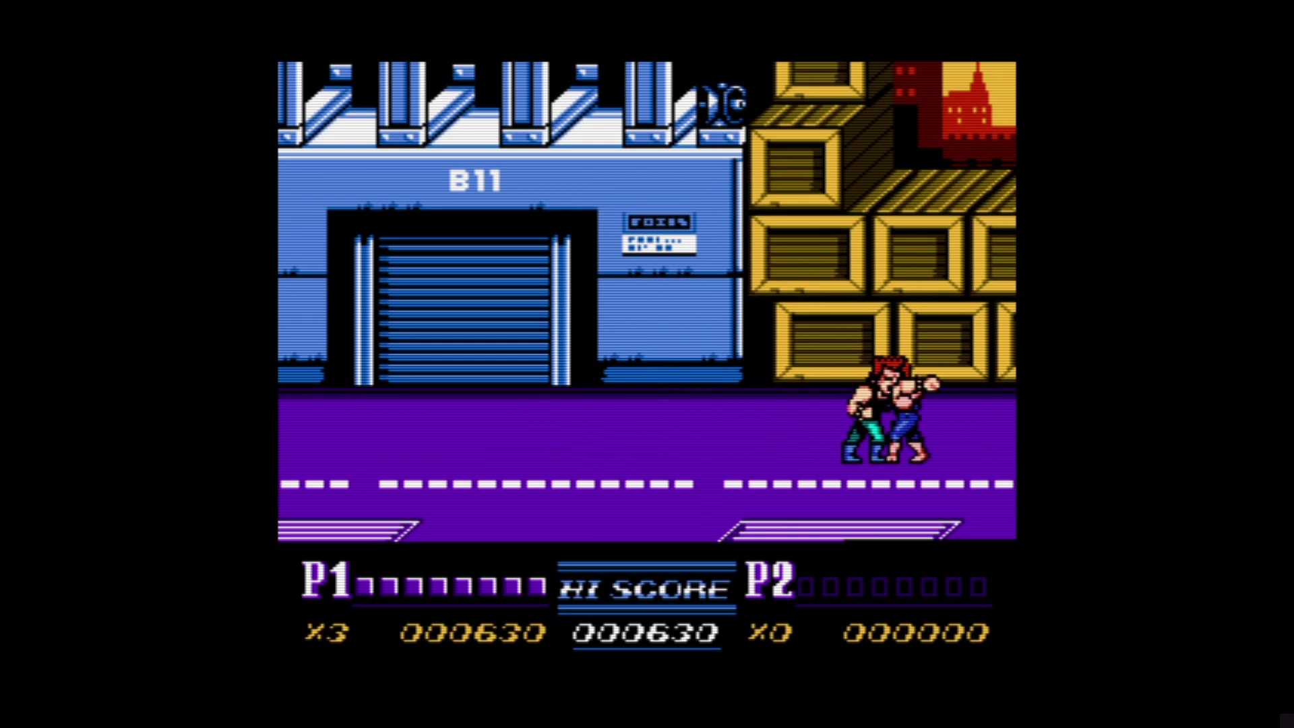
{"action": "key", "text": "z"}
{"action": "key", "text": "z"}
{"action": "key", "text": "z"}
{"action": "key", "text": "z"}
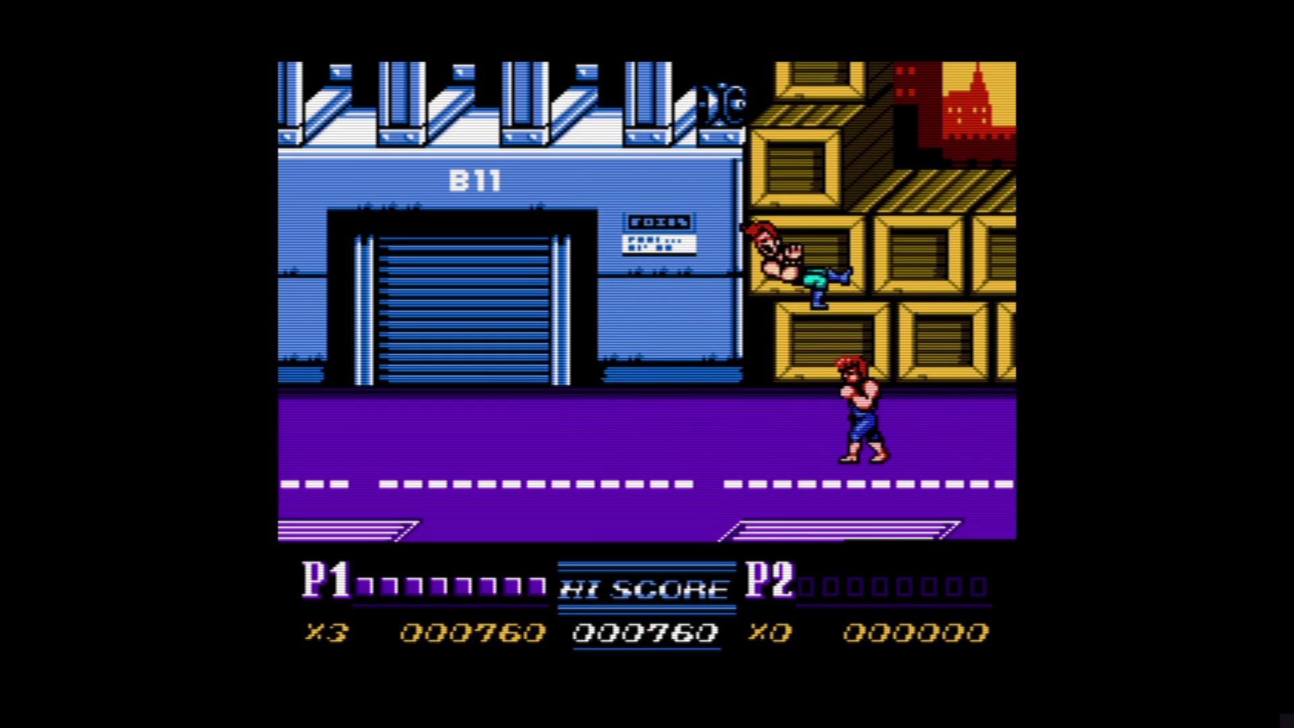
{"action": "key", "text": "Left"}
{"action": "key", "text": "Escape"}
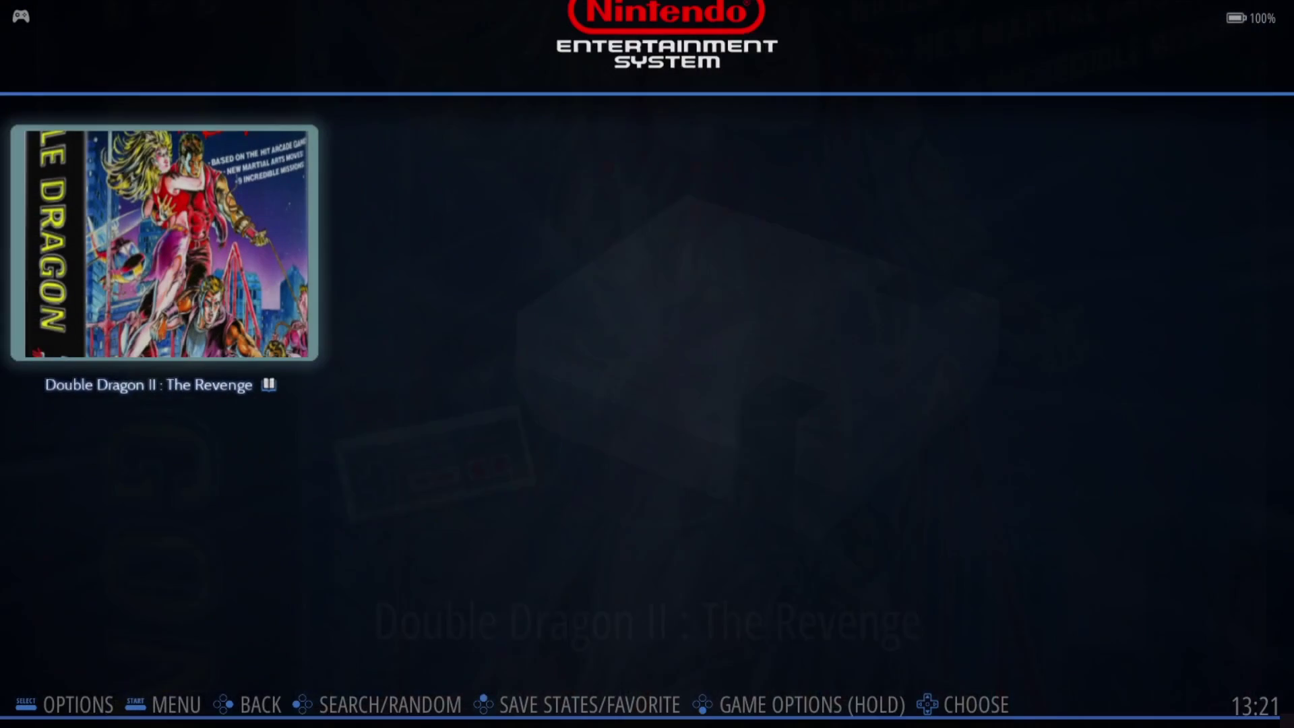